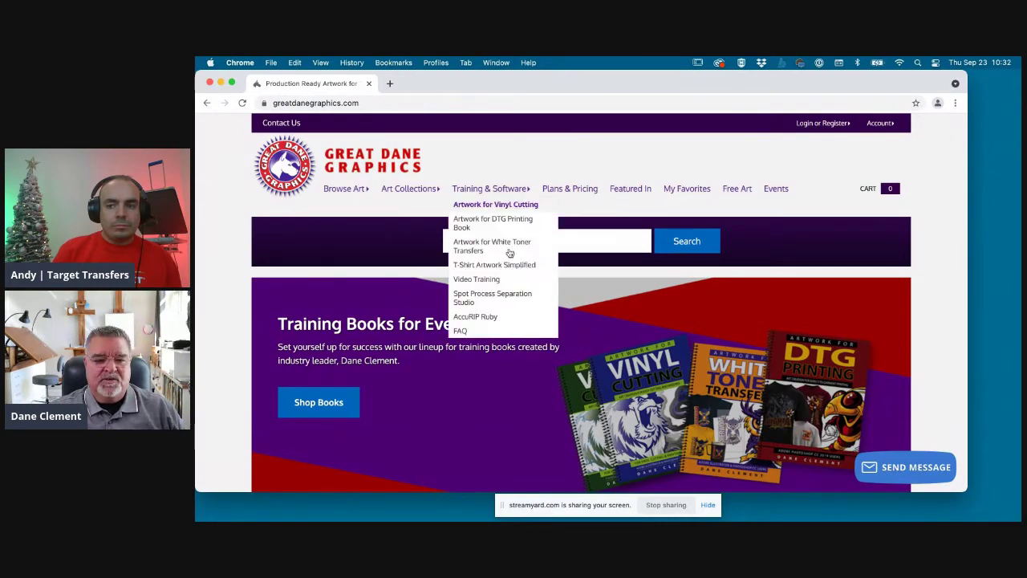
Step: Browse the Great Dane Graphics homepage and open the Stock Art listings
scroll(700, 307, "down", 2)
scroll(702, 308, "down", 2)
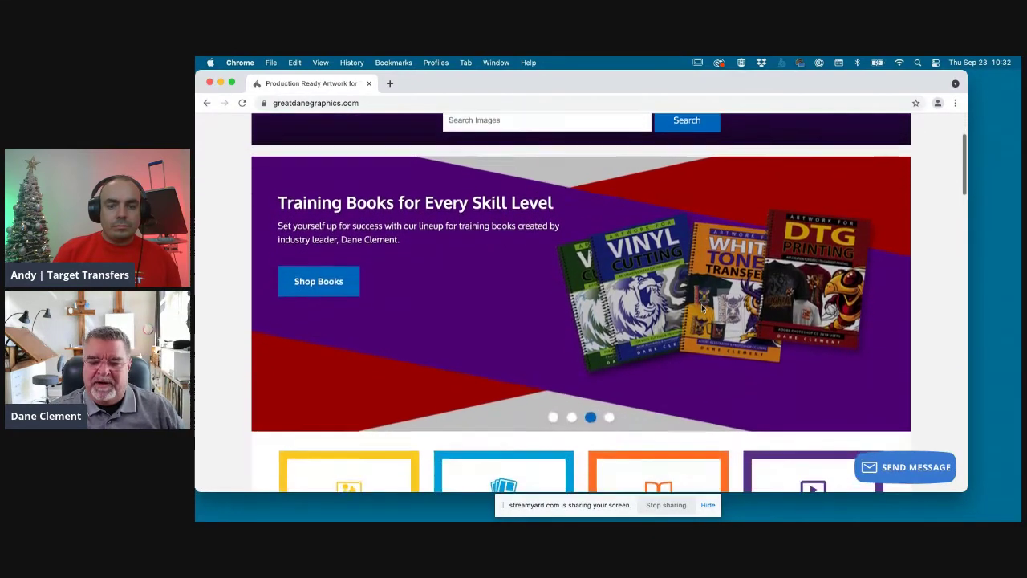
scroll(558, 254, "down", 2)
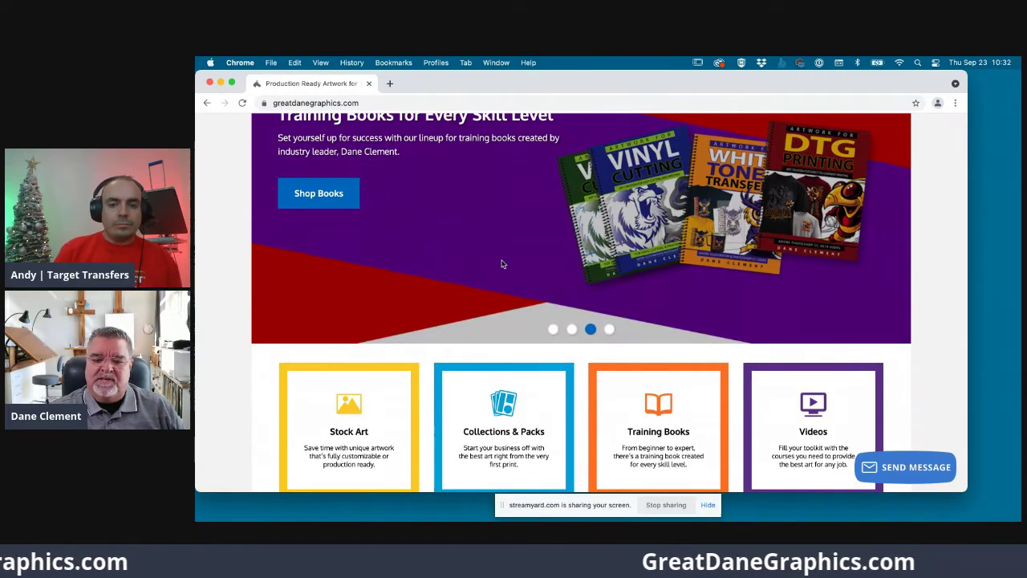
scroll(493, 265, "down", 5)
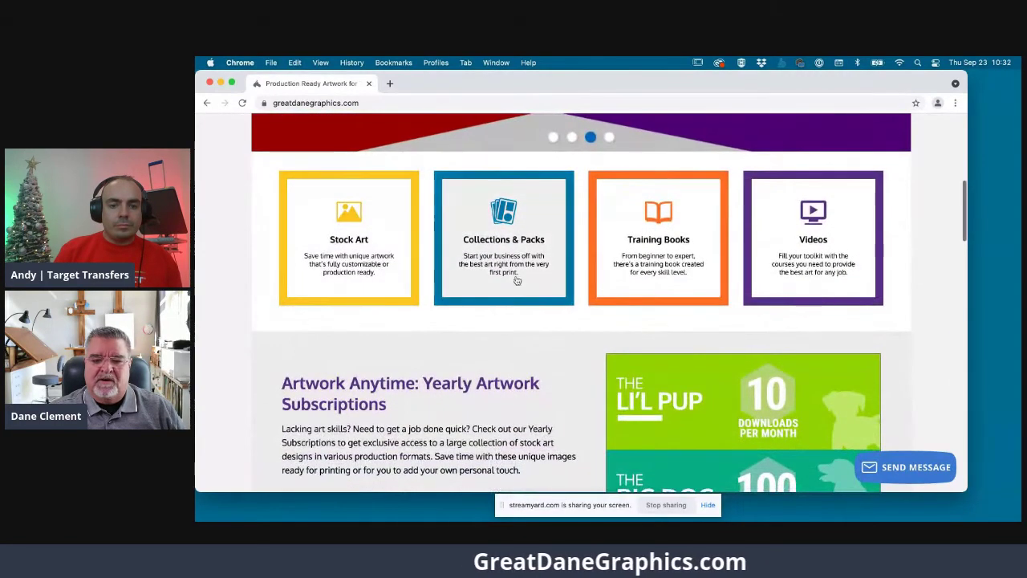
scroll(605, 268, "down", 3)
scroll(605, 267, "down", 2)
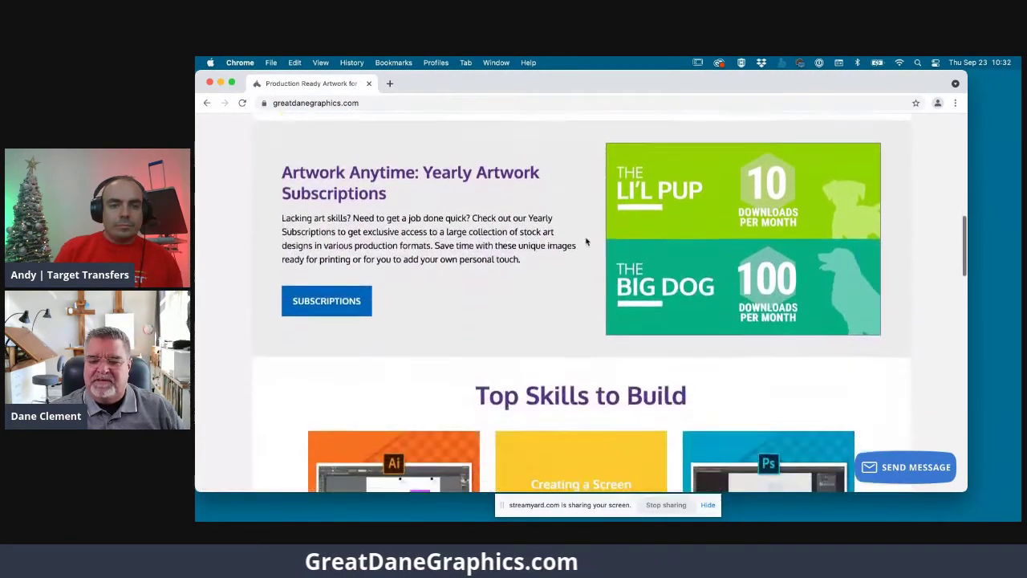
scroll(577, 213, "up", 10)
scroll(576, 213, "up", 5)
mouse_move(335, 190)
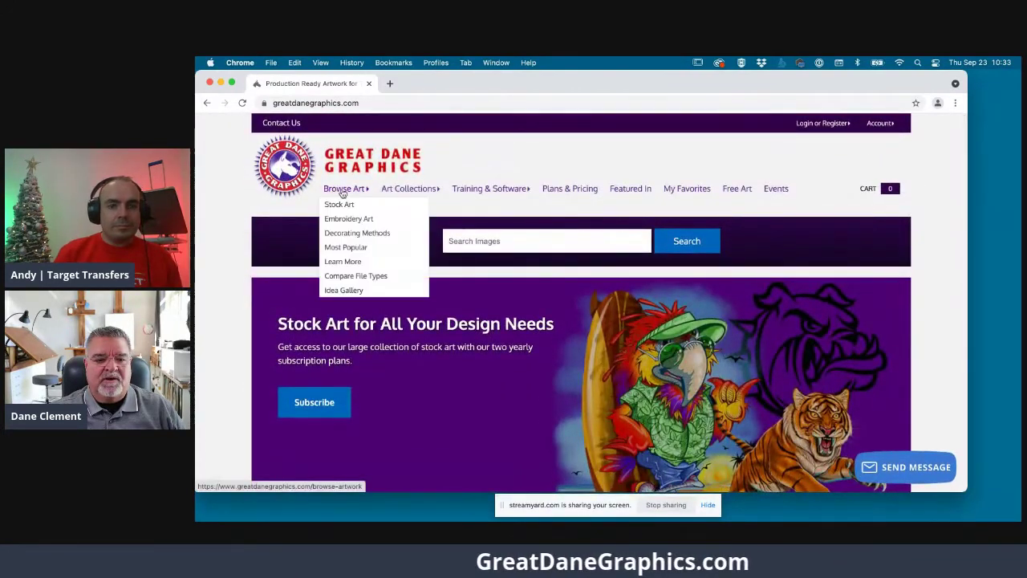
left_click(337, 206)
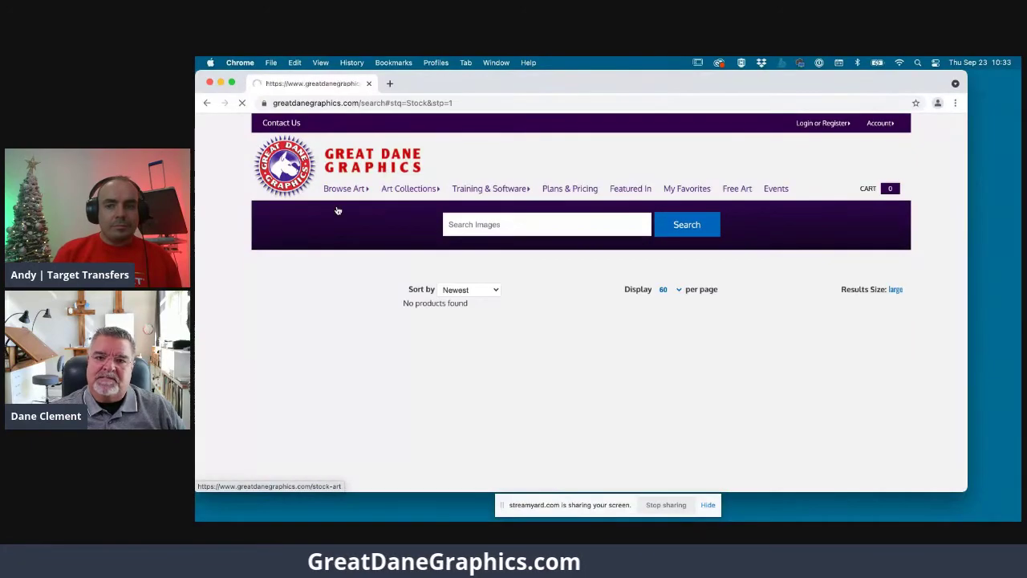
Step: Filter the stock art results to Digital Printing, giving 3656 results
scroll(727, 362, "down", 8)
scroll(697, 363, "down", 10)
scroll(697, 364, "up", 18)
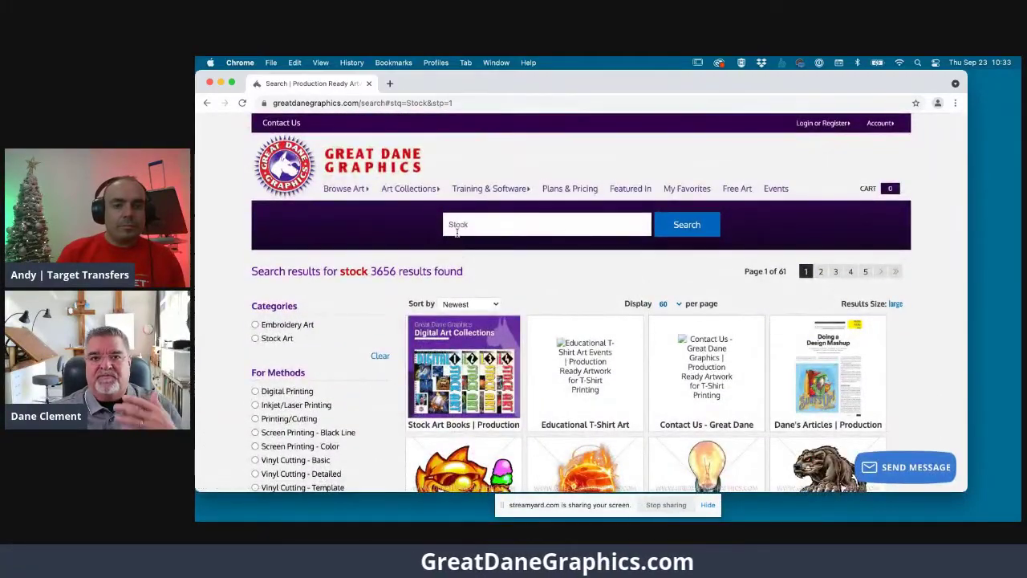
scroll(426, 331, "down", 4)
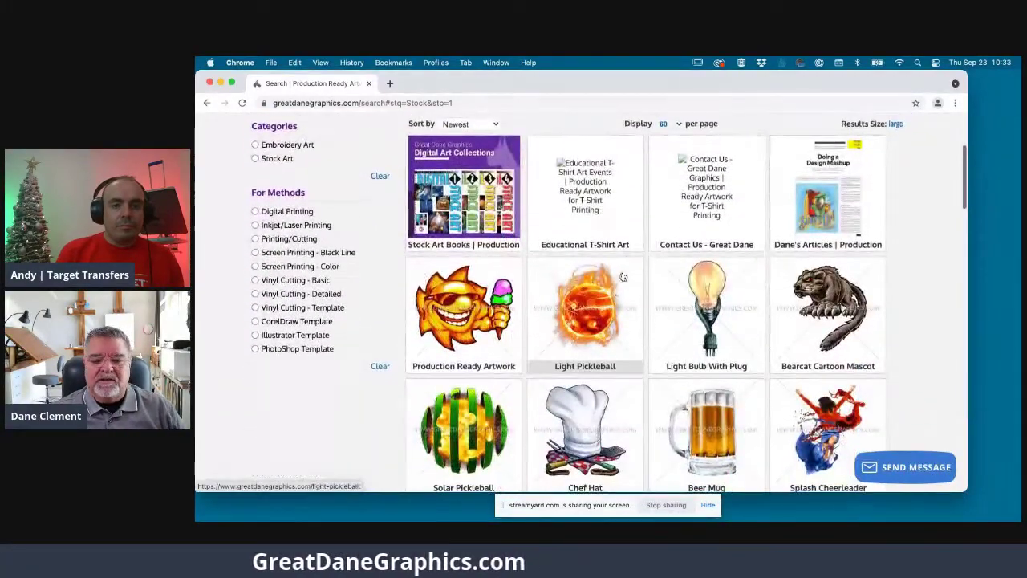
left_click(255, 211)
Step: Minimize Chrome and launch Photoshop 2021 from the Dock, opening A-0630-DIGITAL.png
key("super+m")
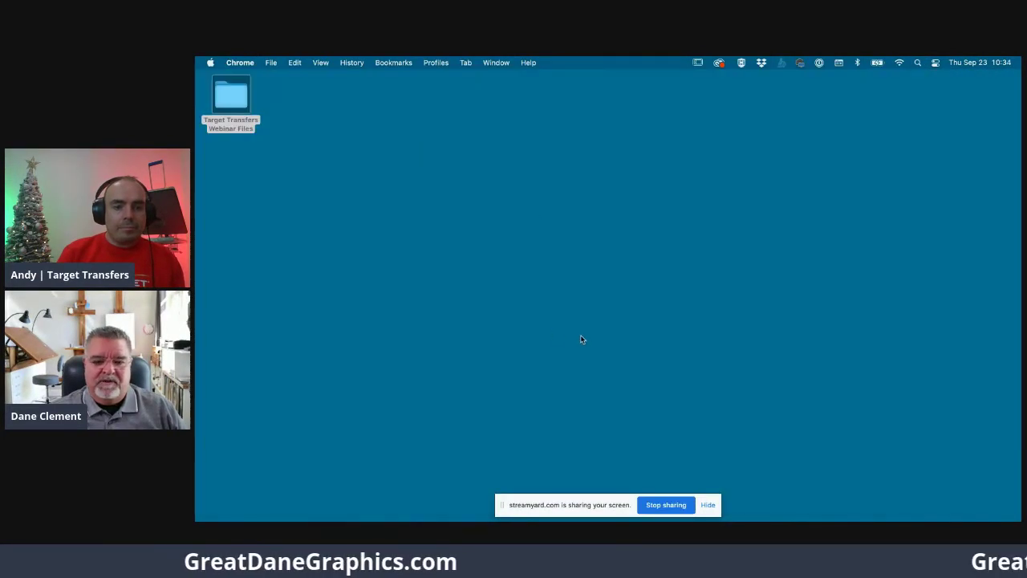
mouse_move(593, 506)
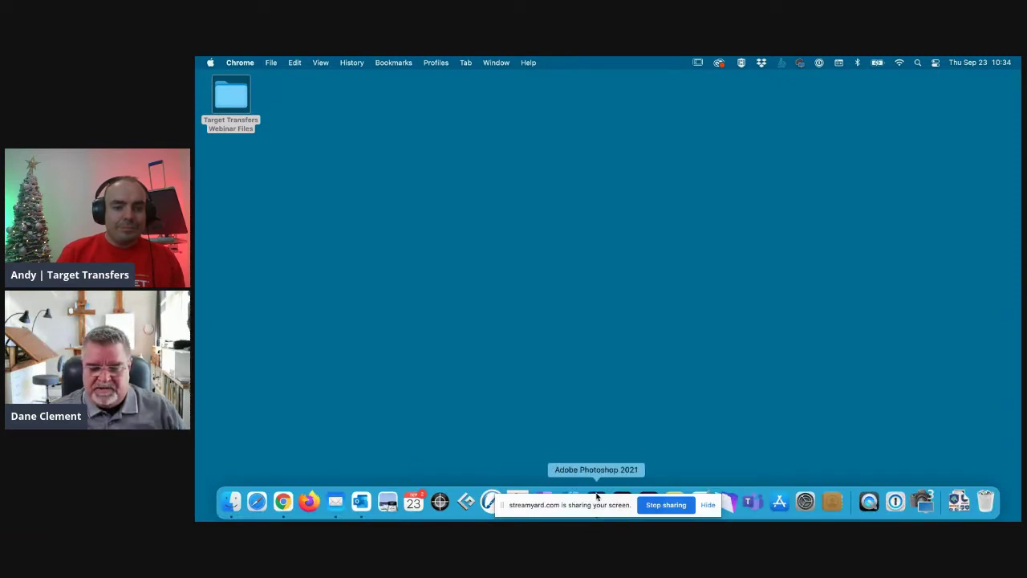
left_click(596, 498)
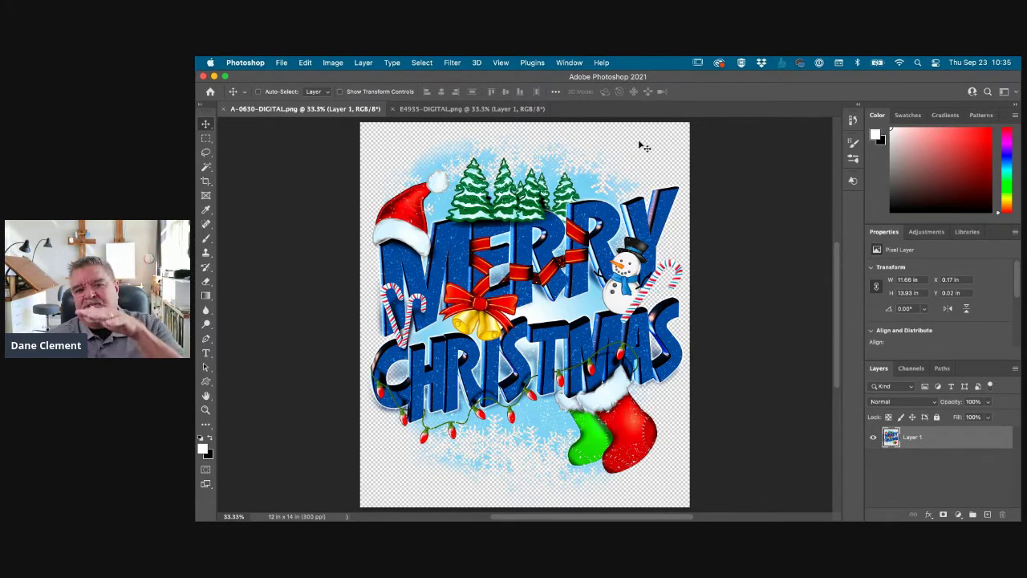
left_click(419, 110)
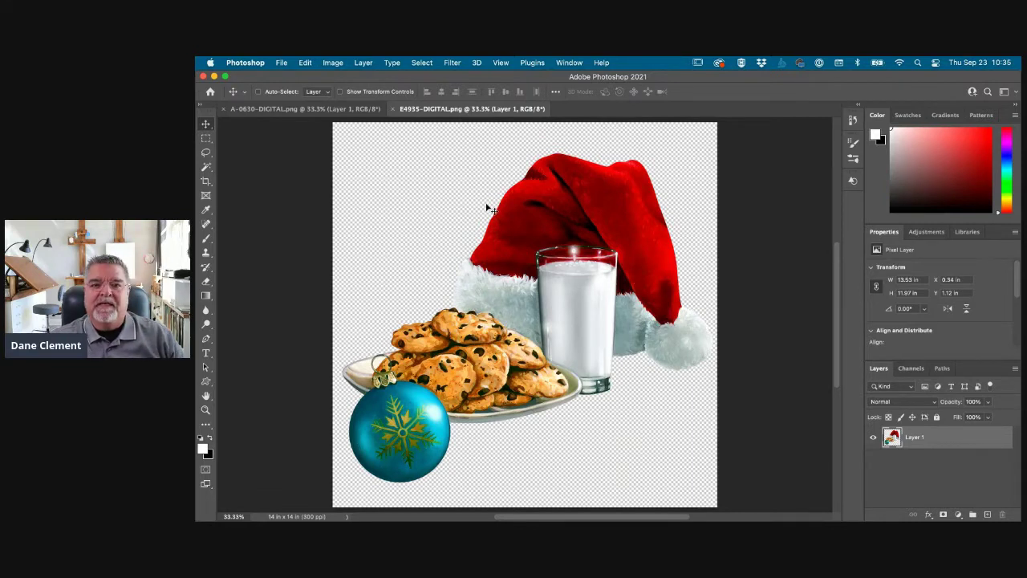
left_click(309, 109)
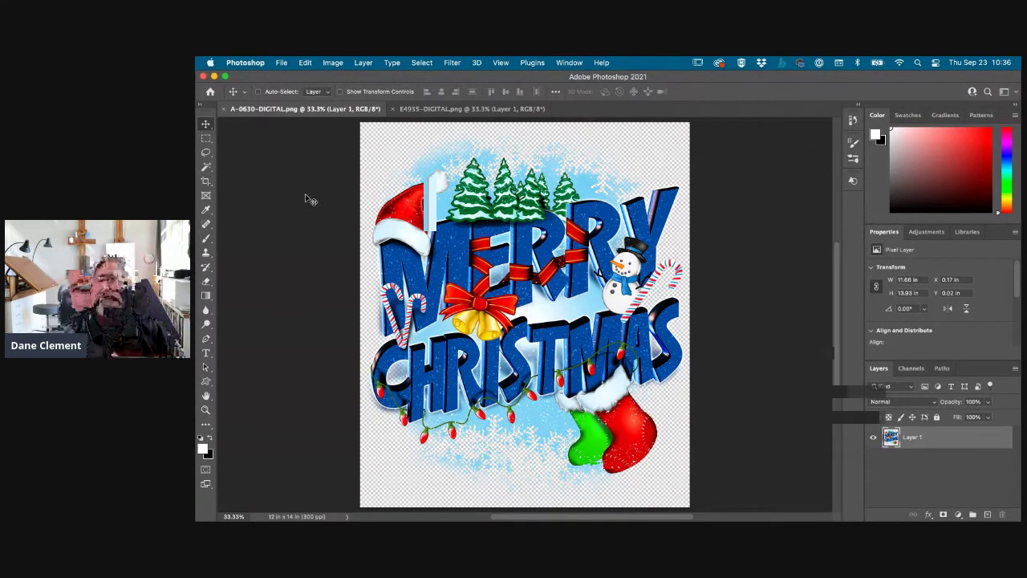
Step: Create a new 300 ppi RGB Color document with Transparent background and Adobe RGB (1998) profile
key("super+n")
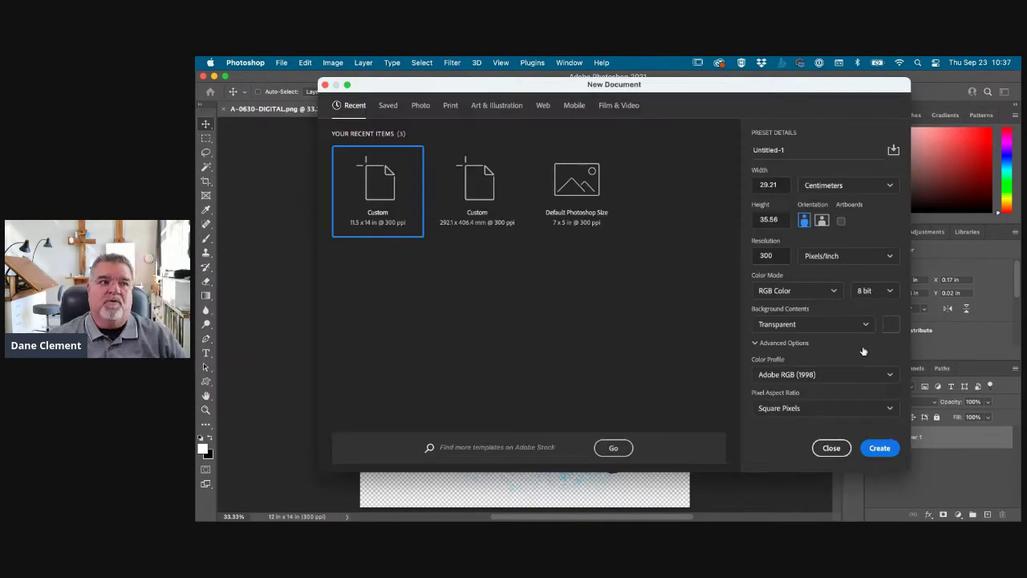
double_click(778, 255)
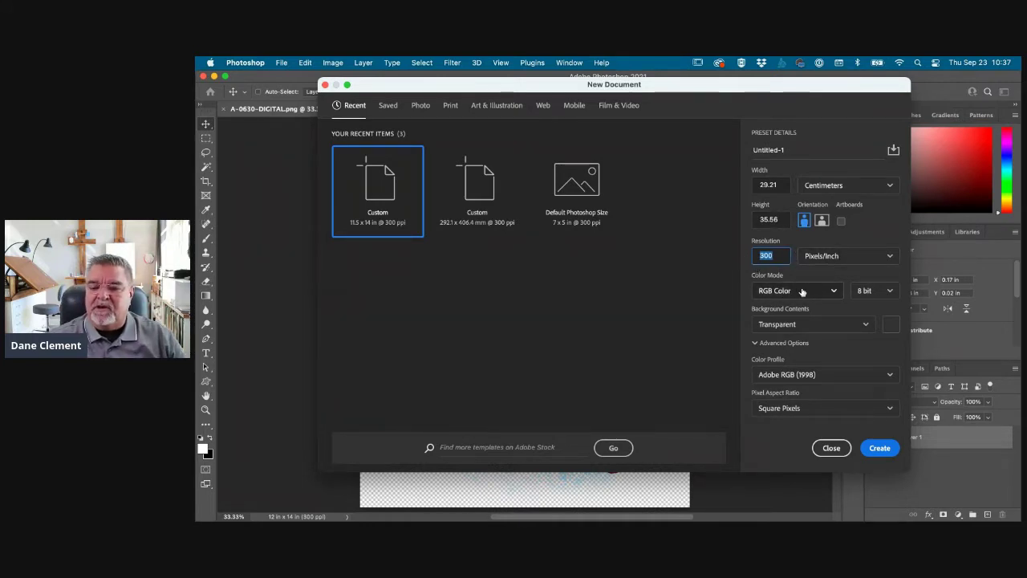
left_click(834, 292)
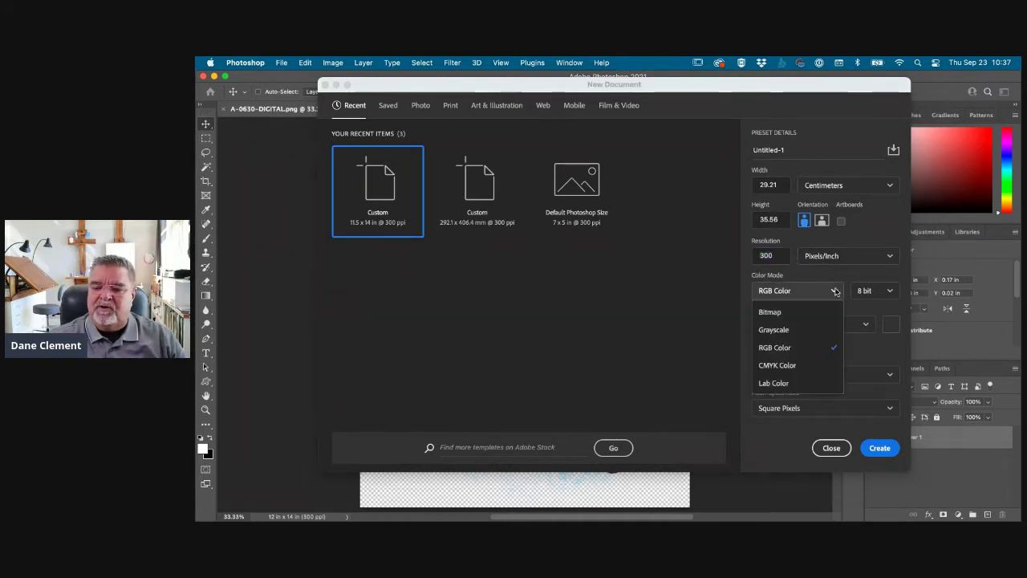
left_click(775, 347)
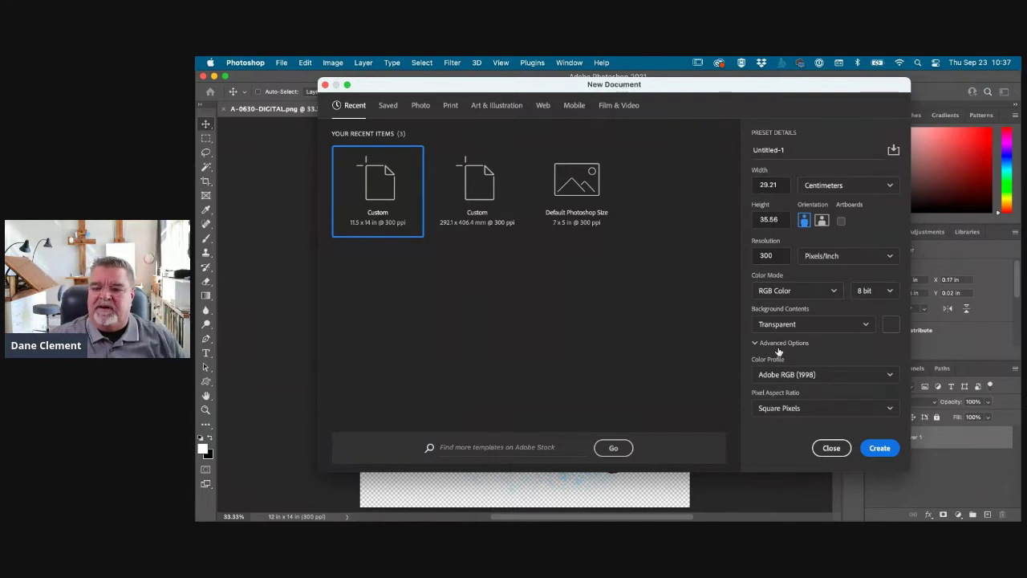
left_click(865, 325)
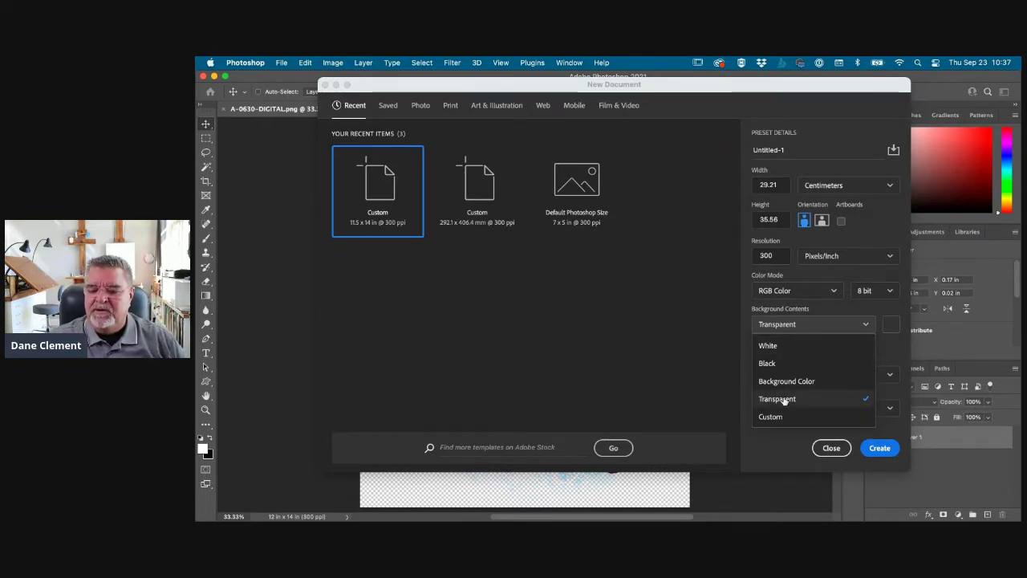
left_click(871, 320)
left_click(795, 374)
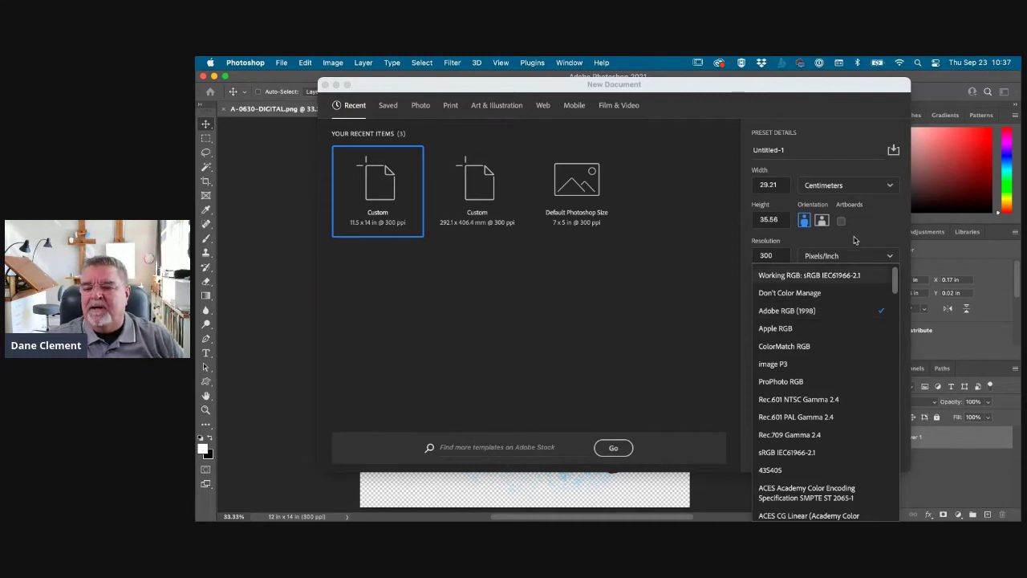
left_click(855, 241)
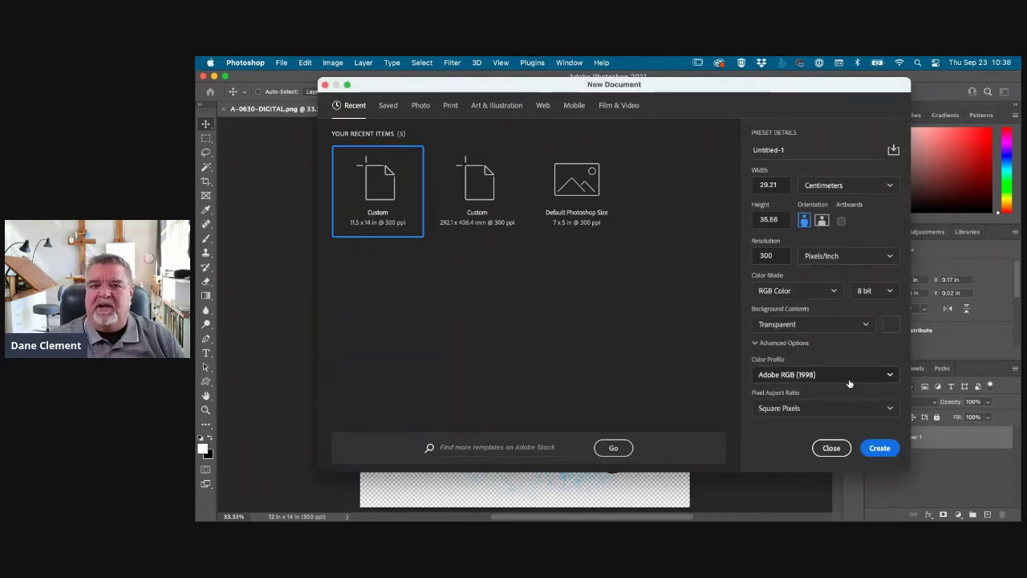
left_click(879, 448)
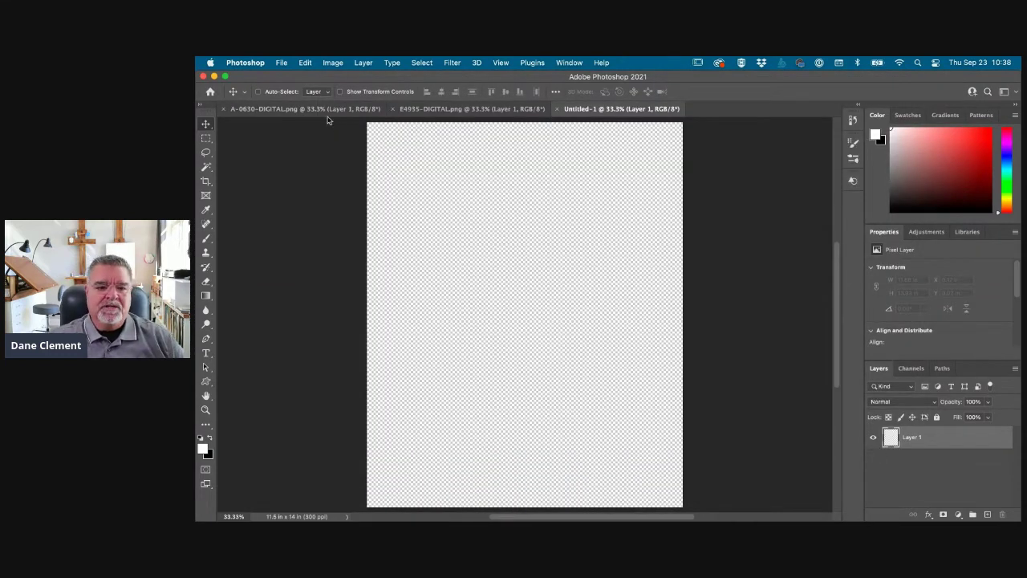
Step: Drag the Merry Christmas design into Untitled-1 as Layer 2, then scale it to 6.61 x 7.9 in, centred
left_click_drag(317, 113, 300, 252)
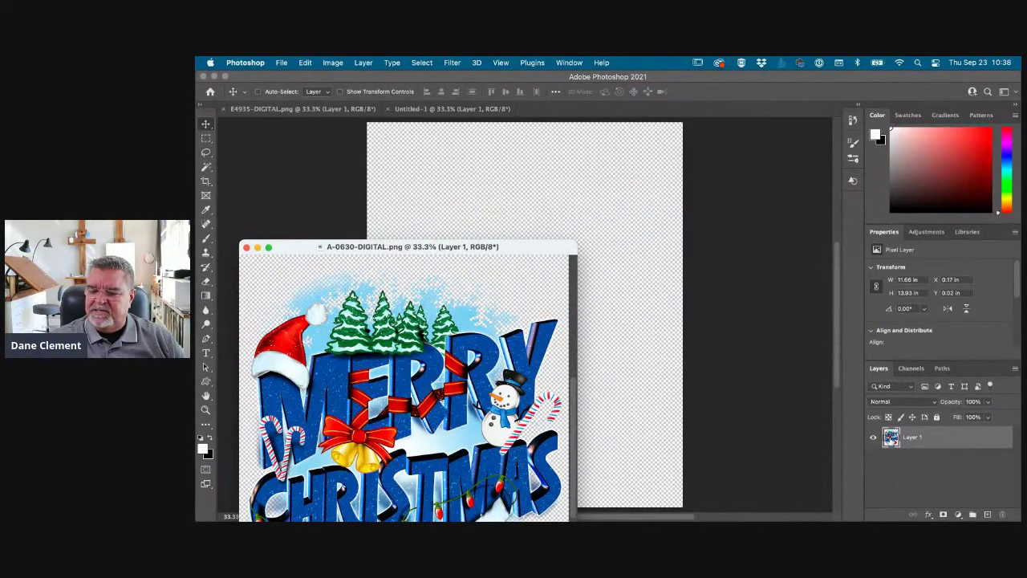
left_click_drag(892, 437, 515, 306)
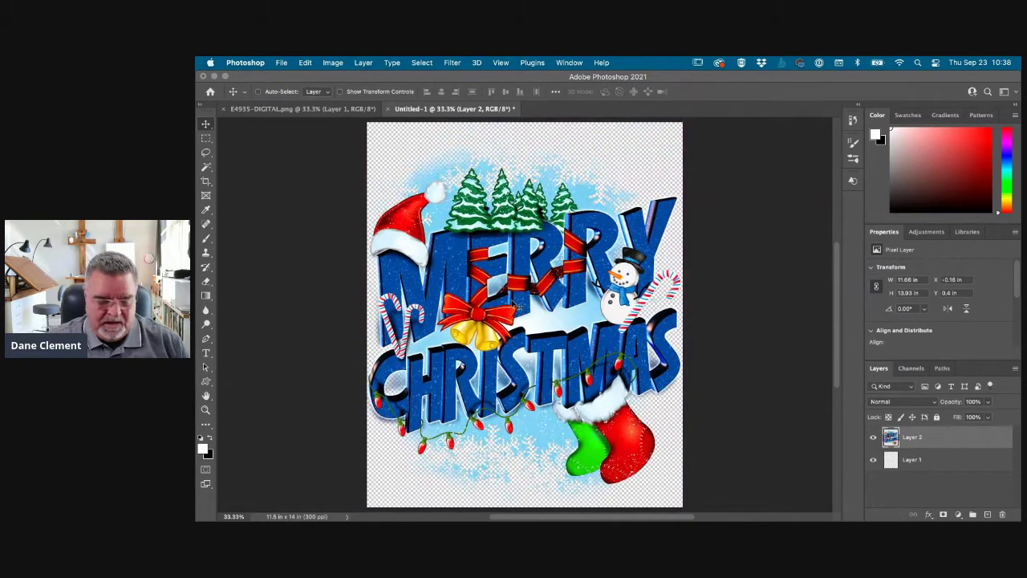
left_click(332, 63)
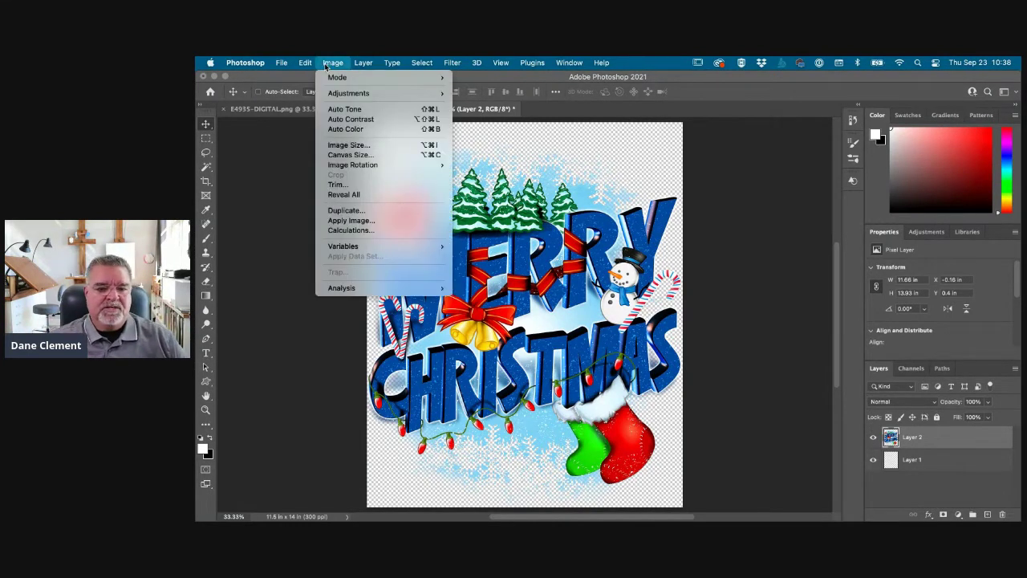
mouse_move(305, 63)
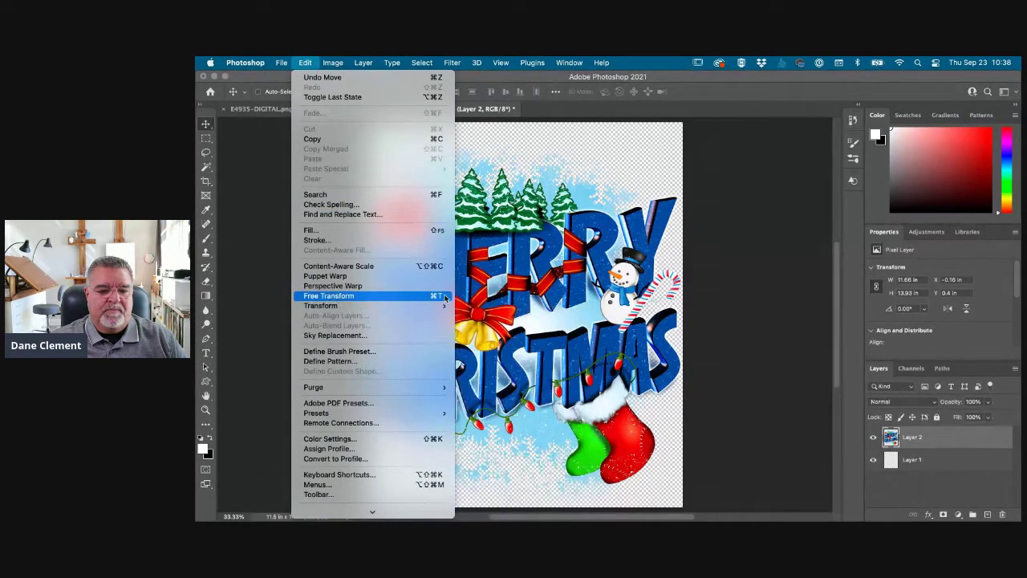
left_click(428, 296)
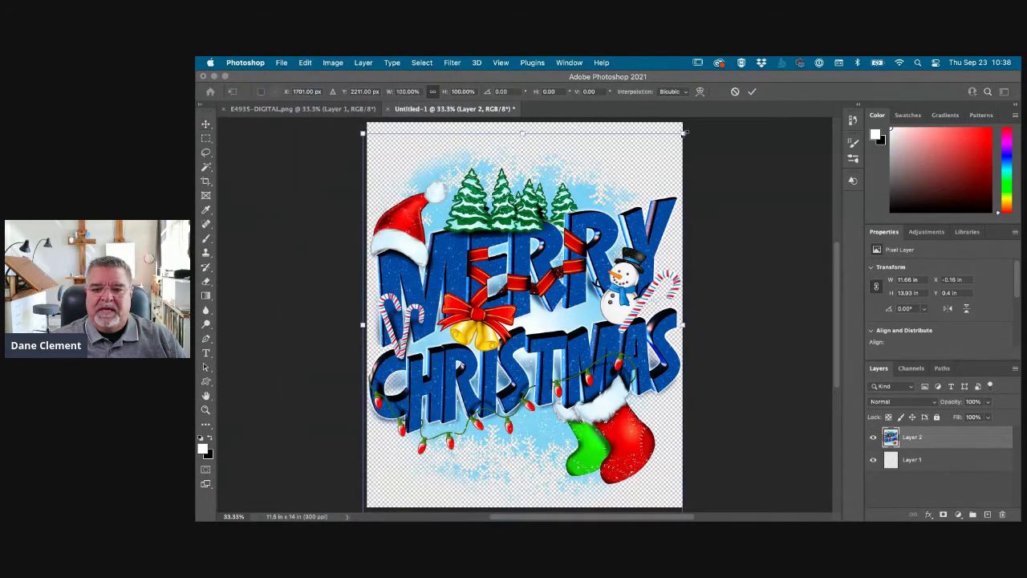
left_click_drag(682, 130, 631, 232)
left_click_drag(554, 320, 558, 313)
key("Return")
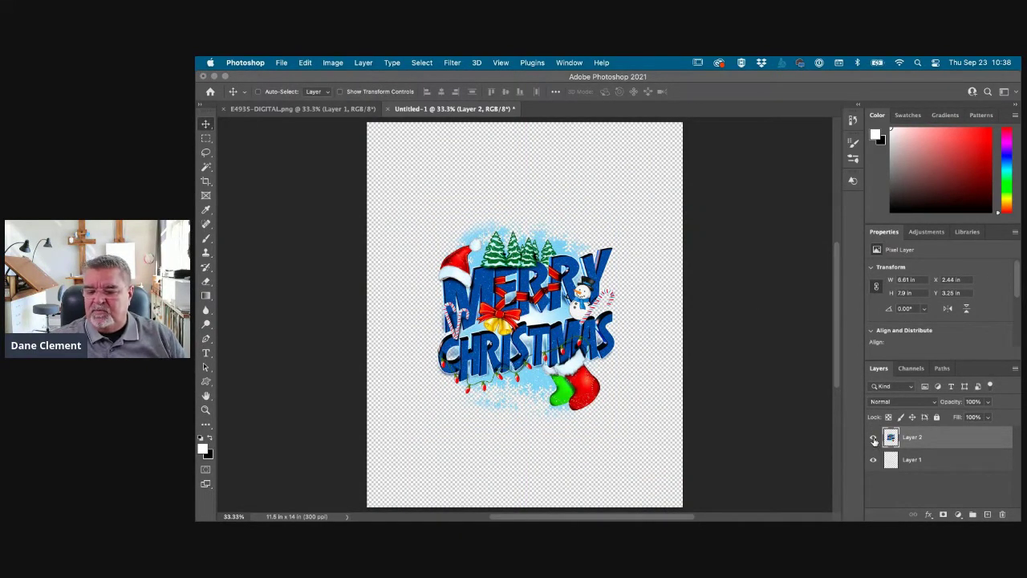
left_click(283, 64)
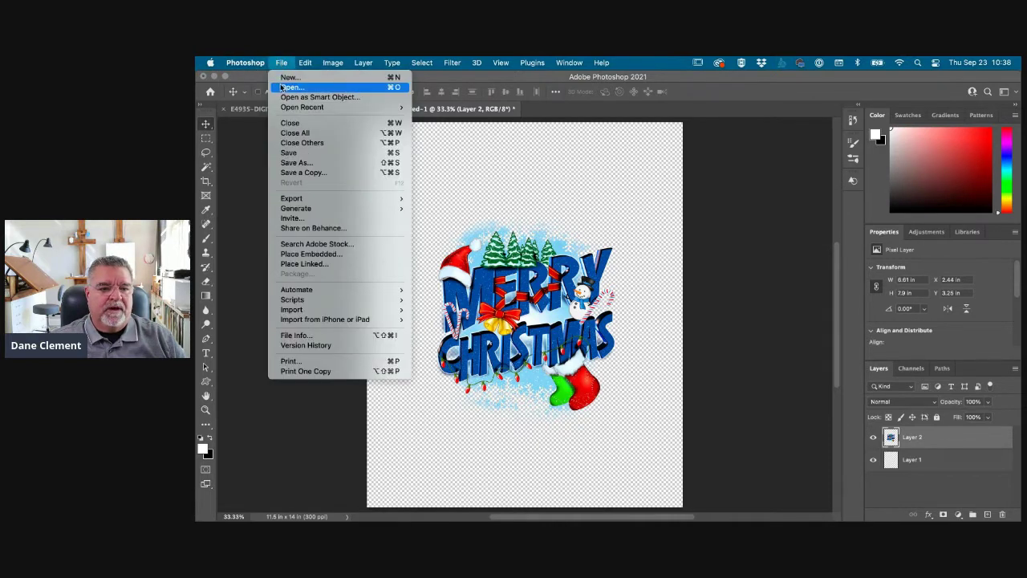
left_click(289, 87)
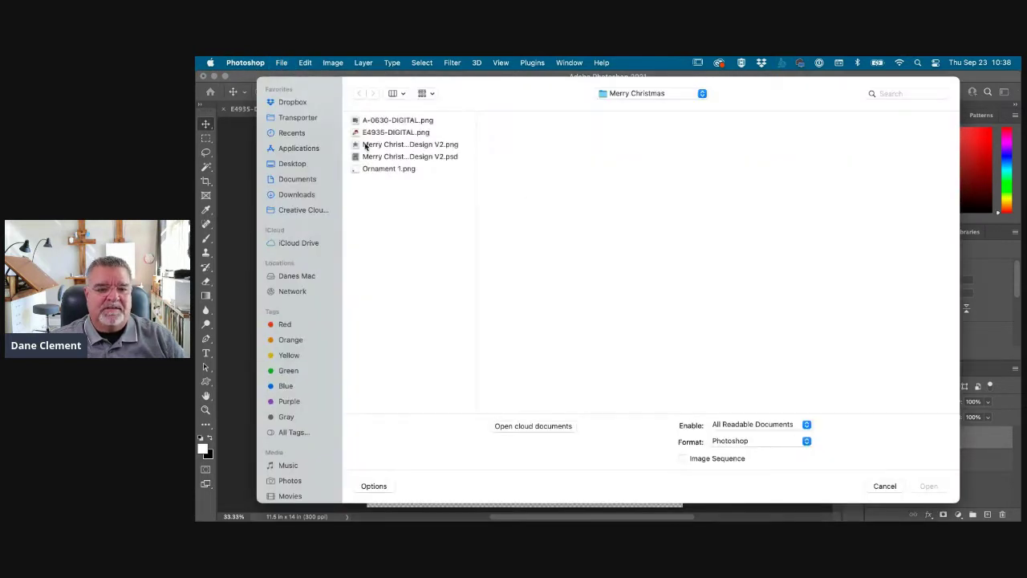
left_click(366, 145)
key("space")
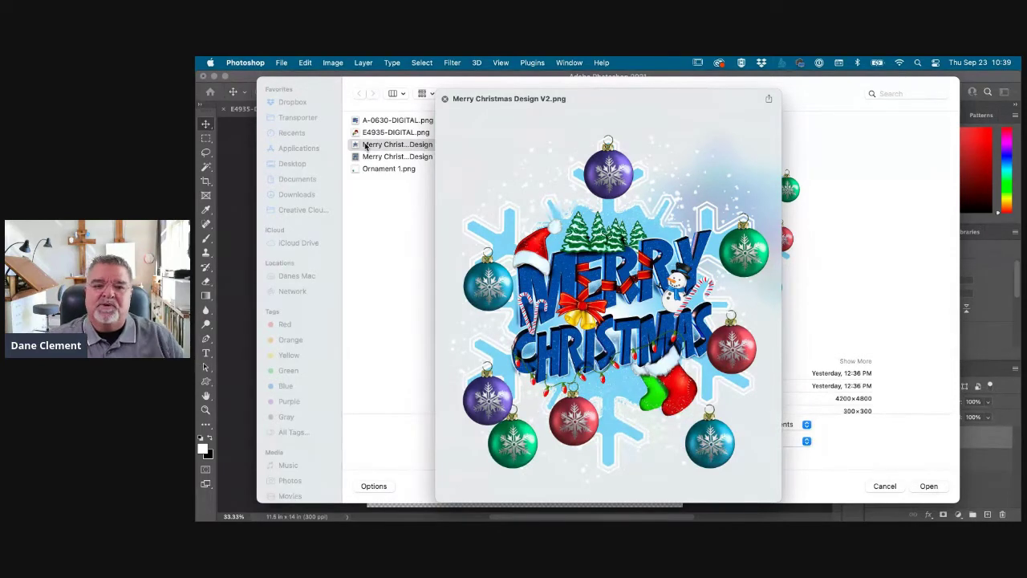
left_click(444, 99)
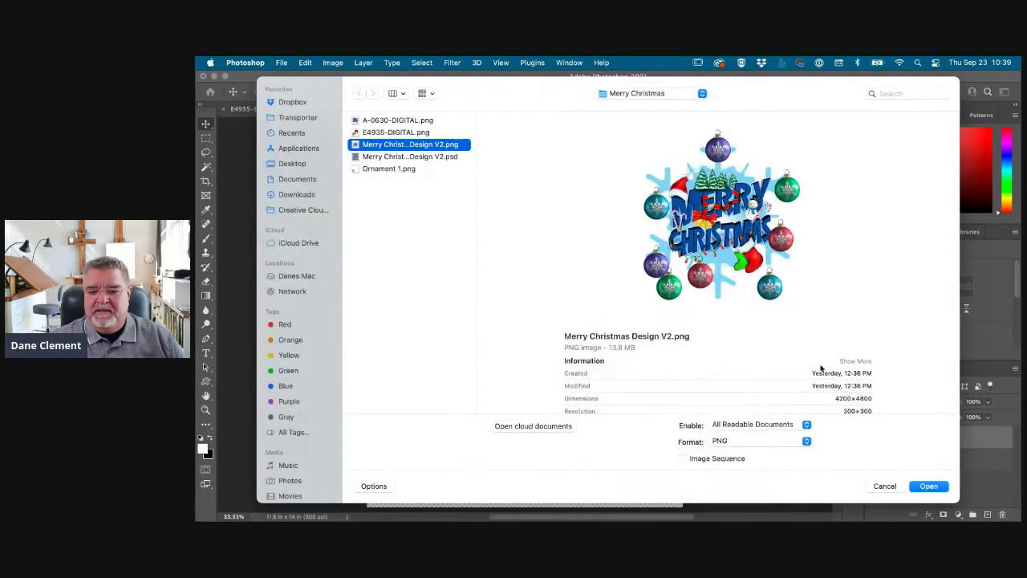
left_click(929, 486)
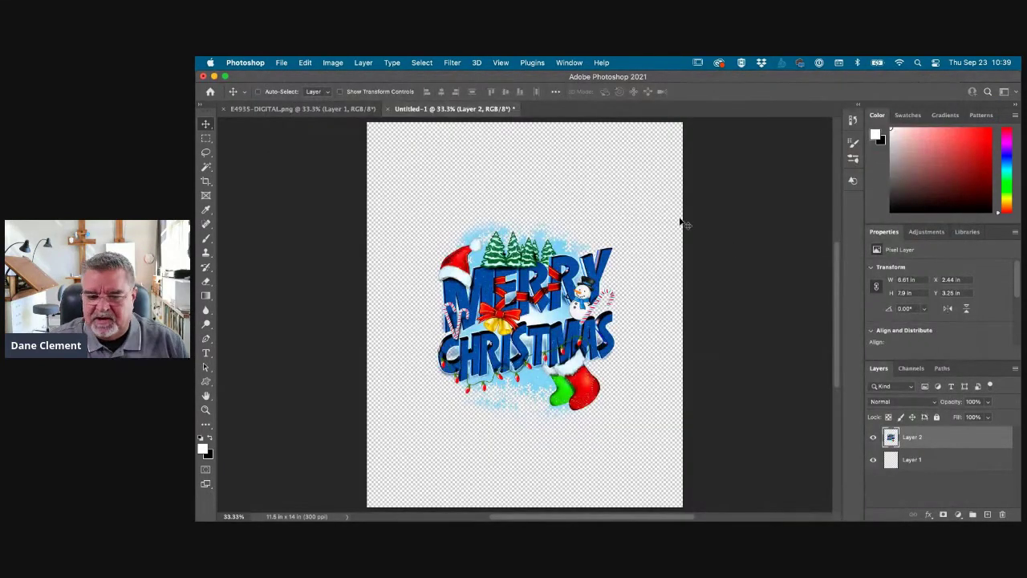
Step: Add a new layer and pick the snowflake shape from Legacy Shapes > Nature in the Custom Shape tool
left_click(988, 514)
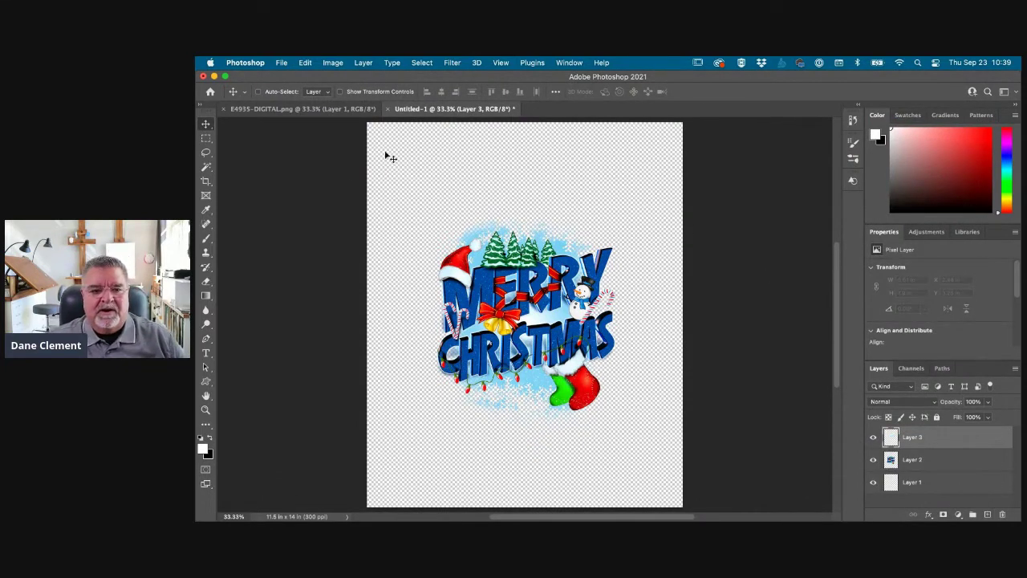
left_click(205, 382)
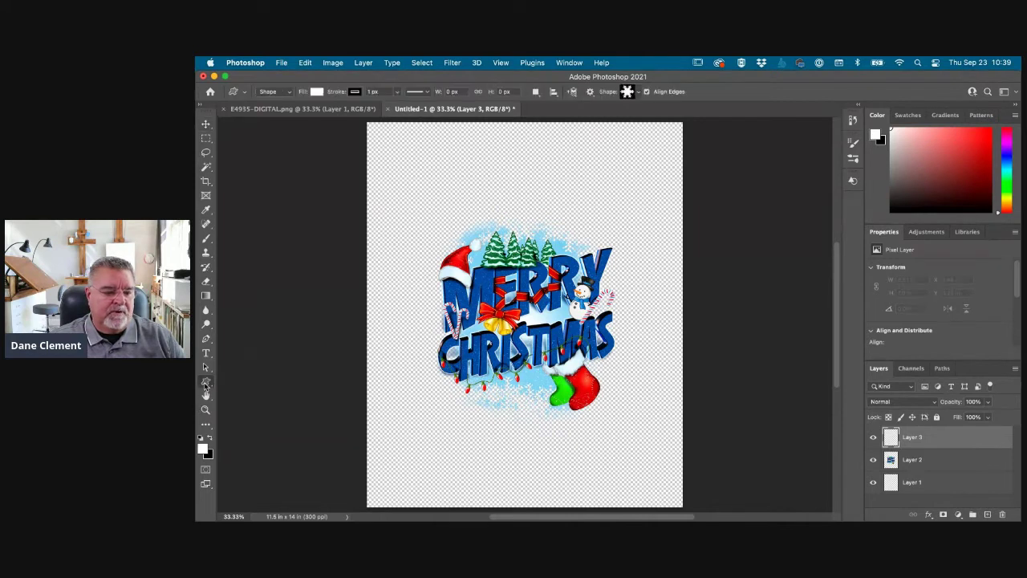
left_click(853, 181)
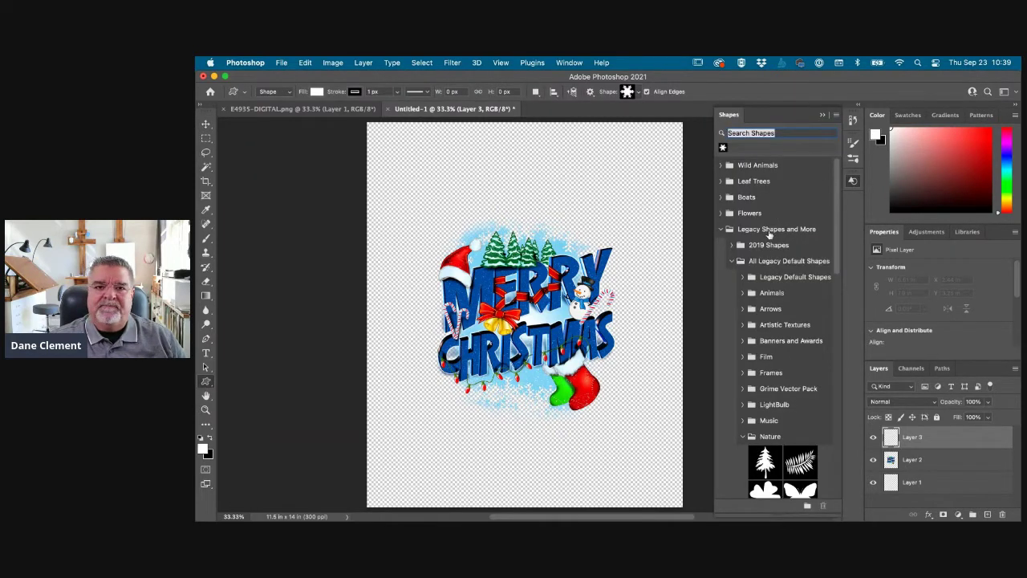
left_click(721, 230)
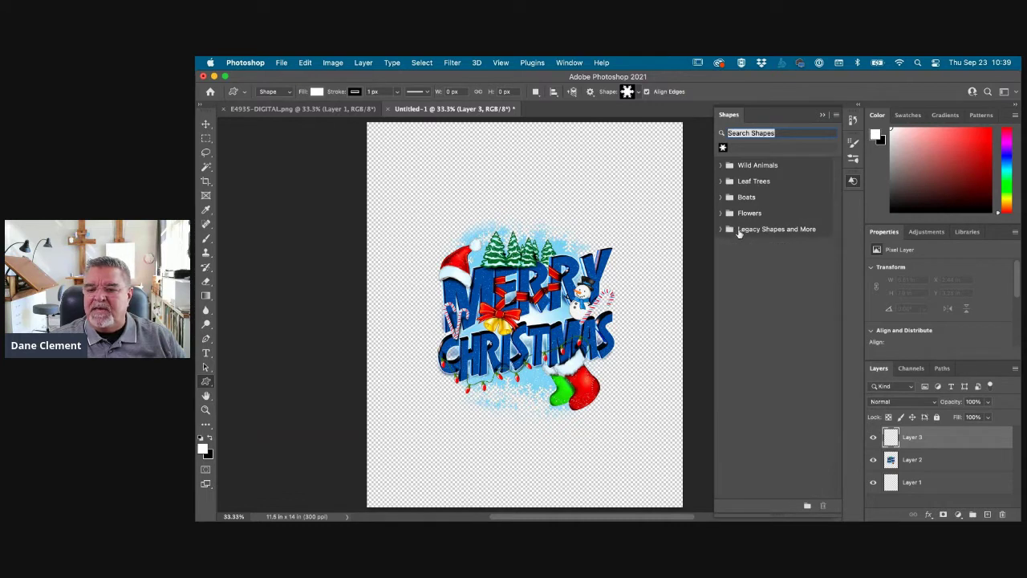
left_click(835, 115)
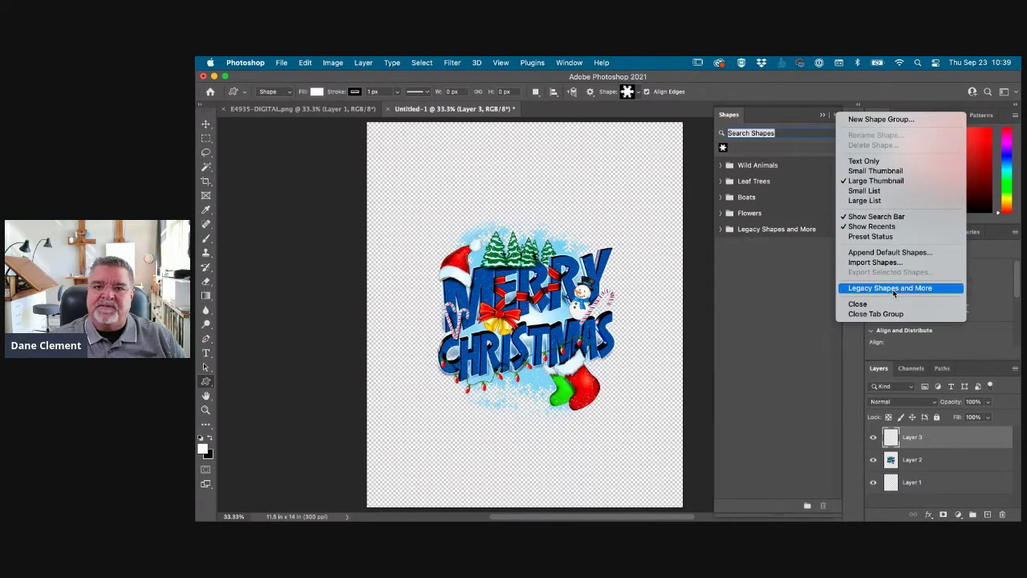
left_click(812, 280)
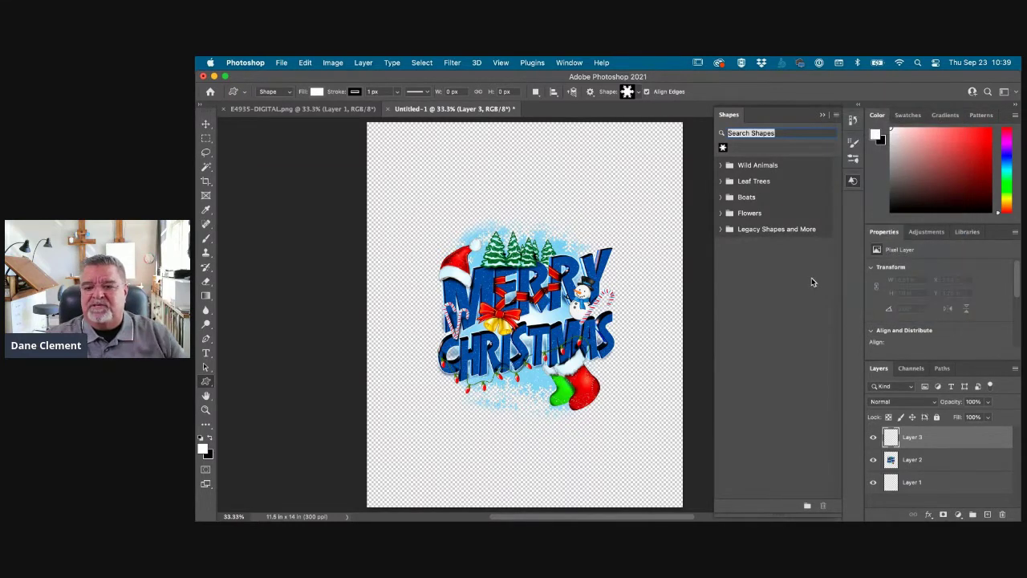
left_click(720, 229)
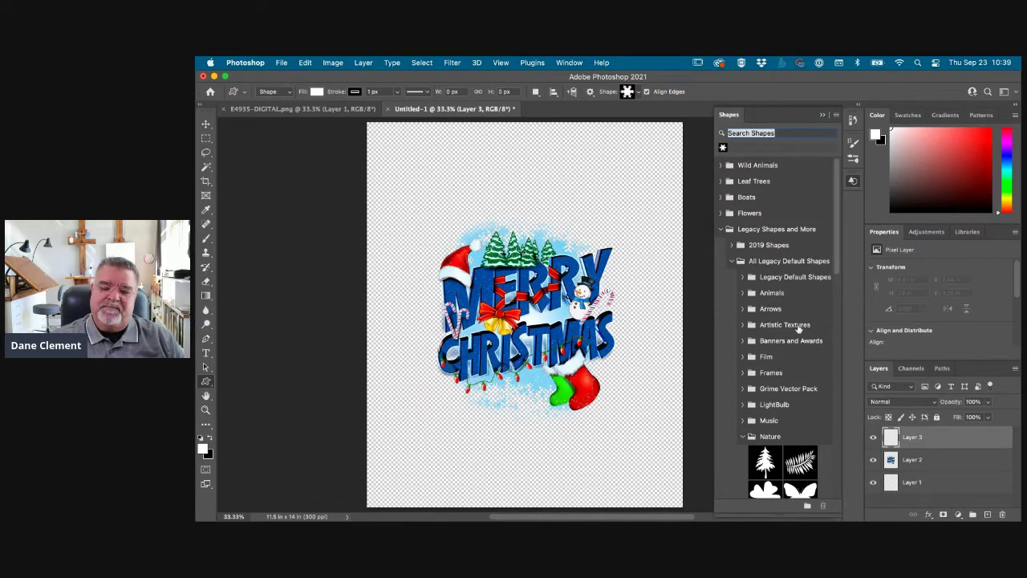
scroll(789, 353, "down", 10)
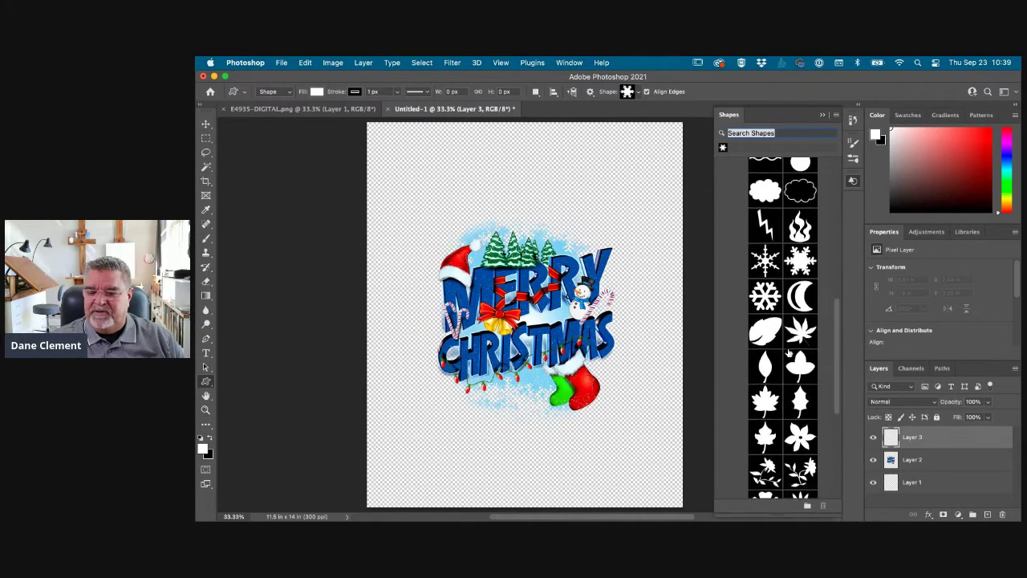
scroll(789, 353, "down", 1)
scroll(789, 353, "up", 5)
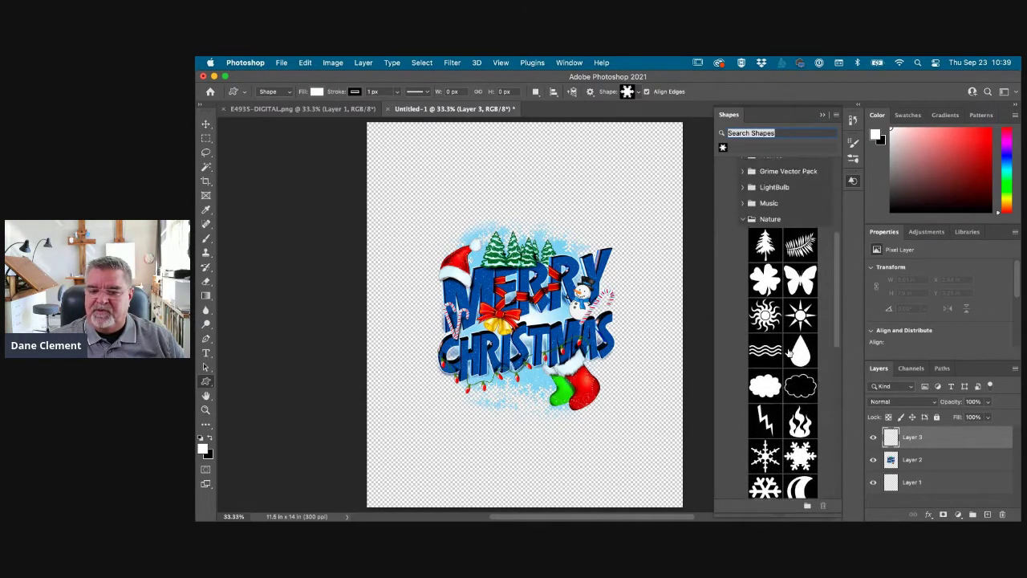
scroll(810, 397, "down", 3)
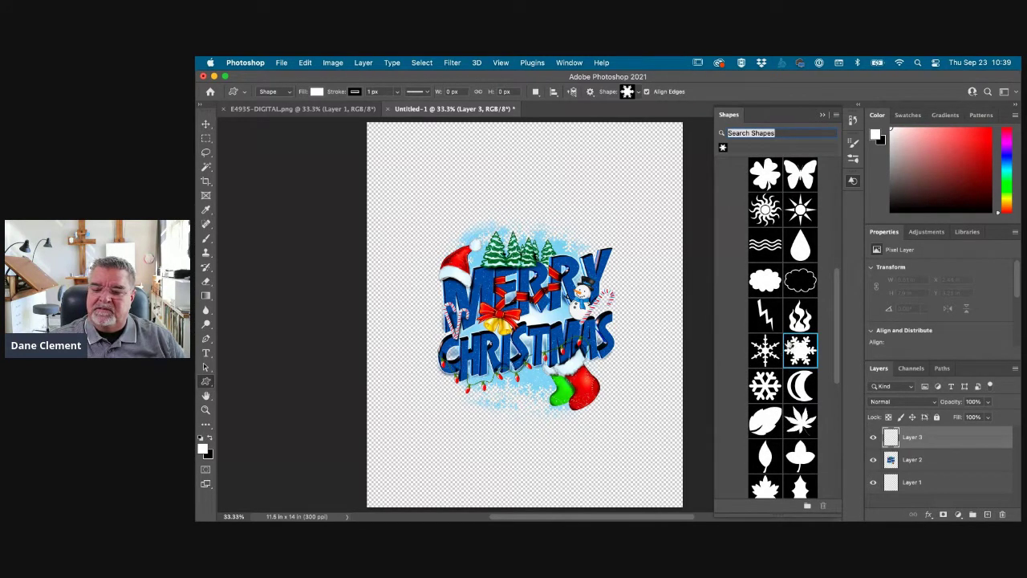
Step: Draw the white snowflake, rotate it 90°, enlarge it to 10.7 x 12.46 in, and centre it
left_click_drag(407, 189, 670, 500)
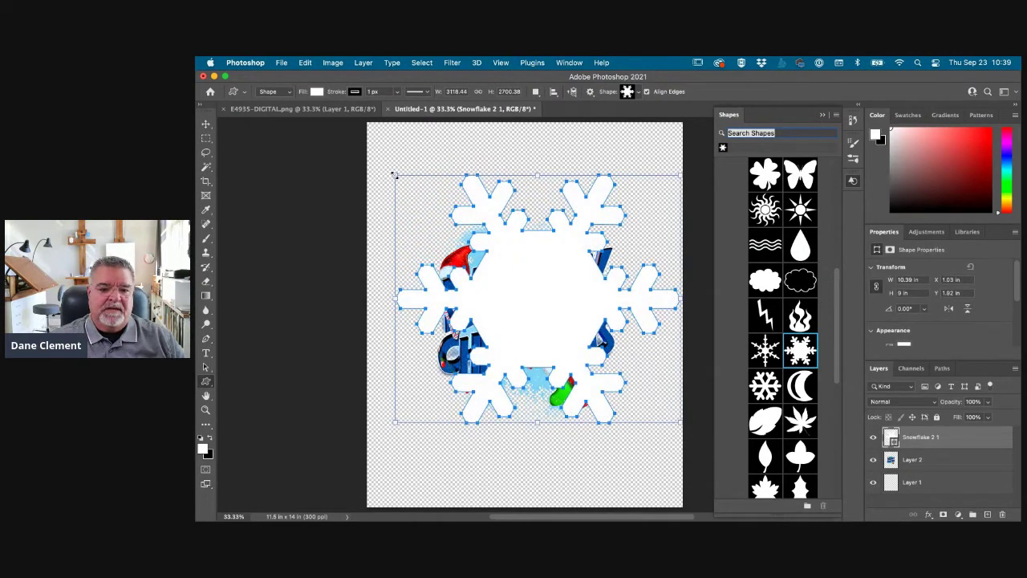
left_click_drag(392, 172, 372, 158)
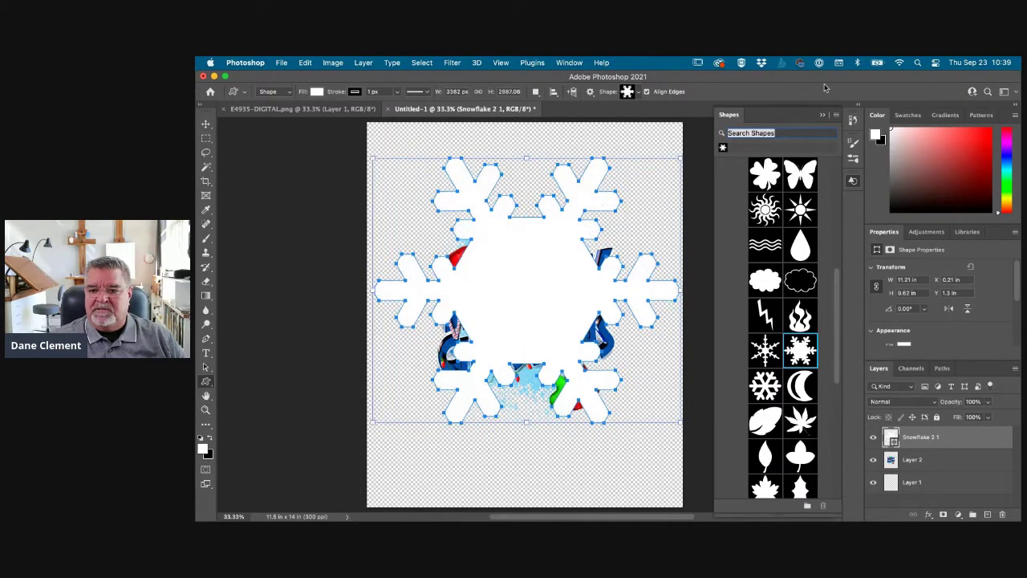
left_click(824, 116)
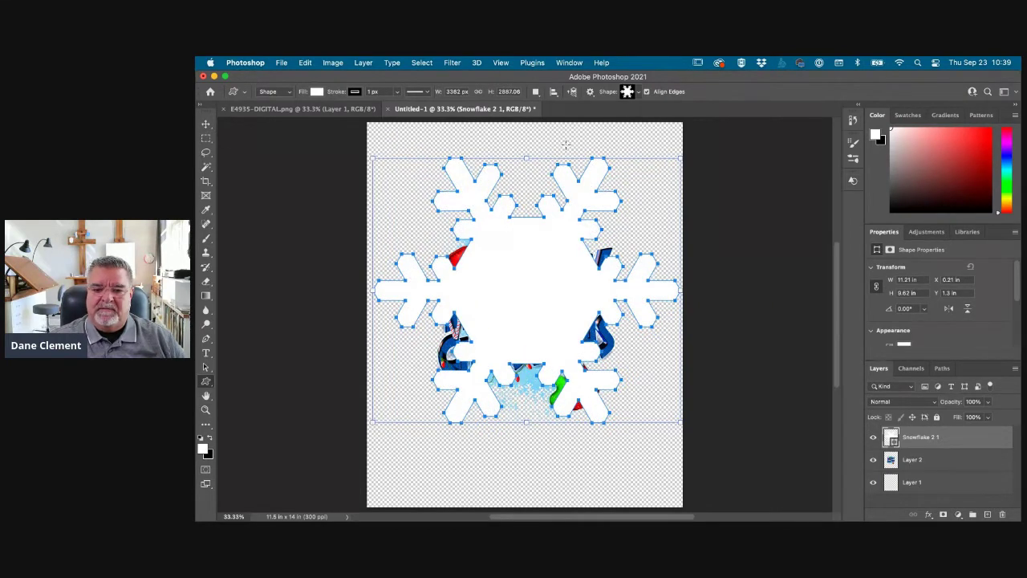
left_click_drag(687, 152, 660, 448)
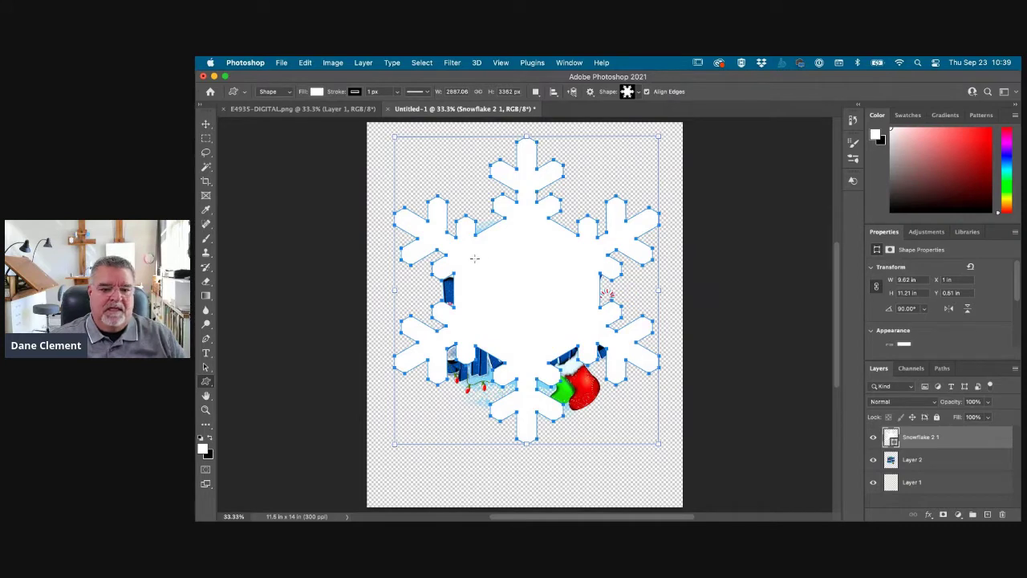
left_click_drag(394, 443, 369, 472)
left_click_drag(658, 136, 666, 126)
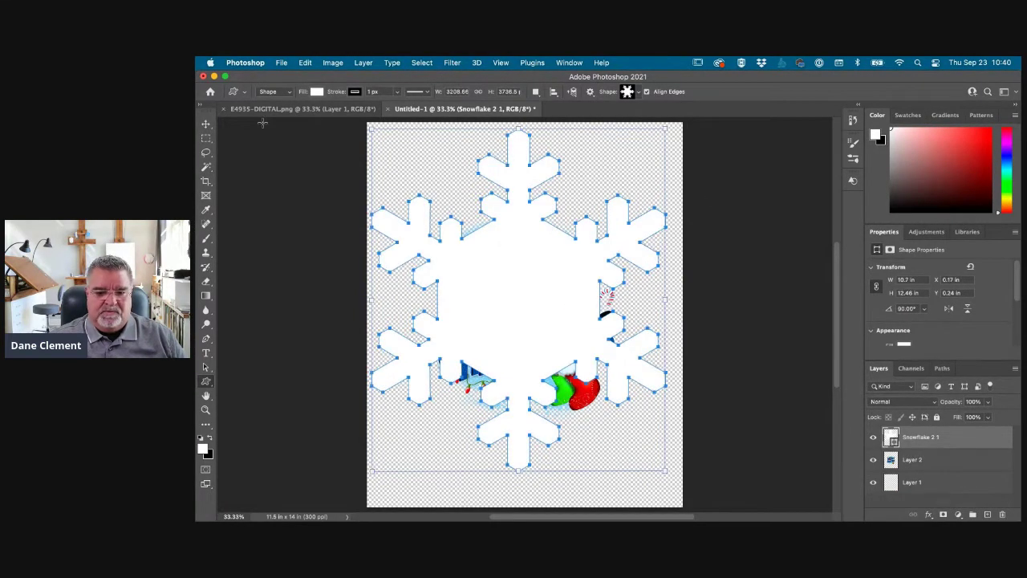
key("v")
left_click_drag(540, 317, 543, 325)
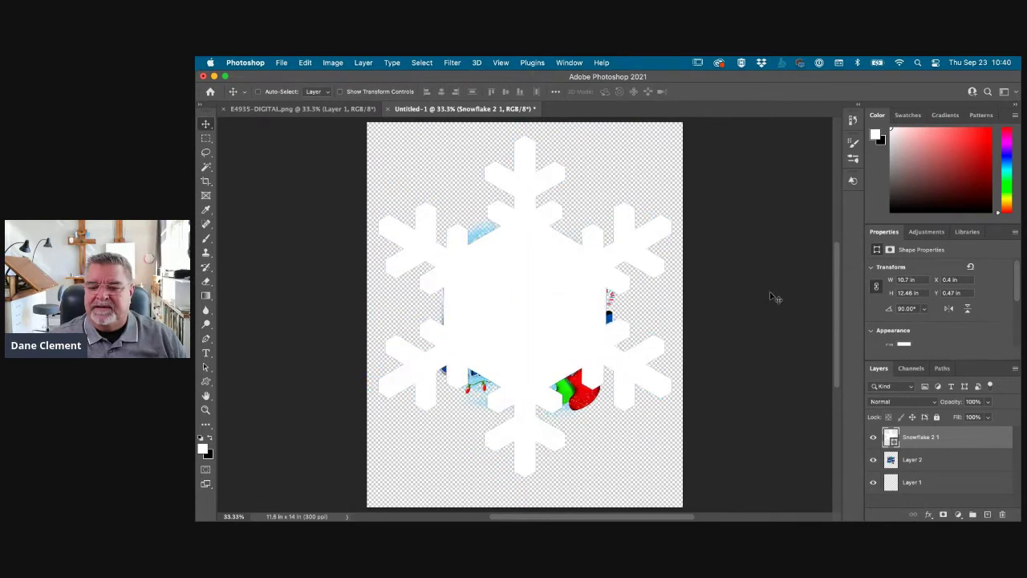
Step: Hide Layer 2, add Layer 3, and load the Snowflake 2 1 outline as a selection with white foreground
left_click(873, 460)
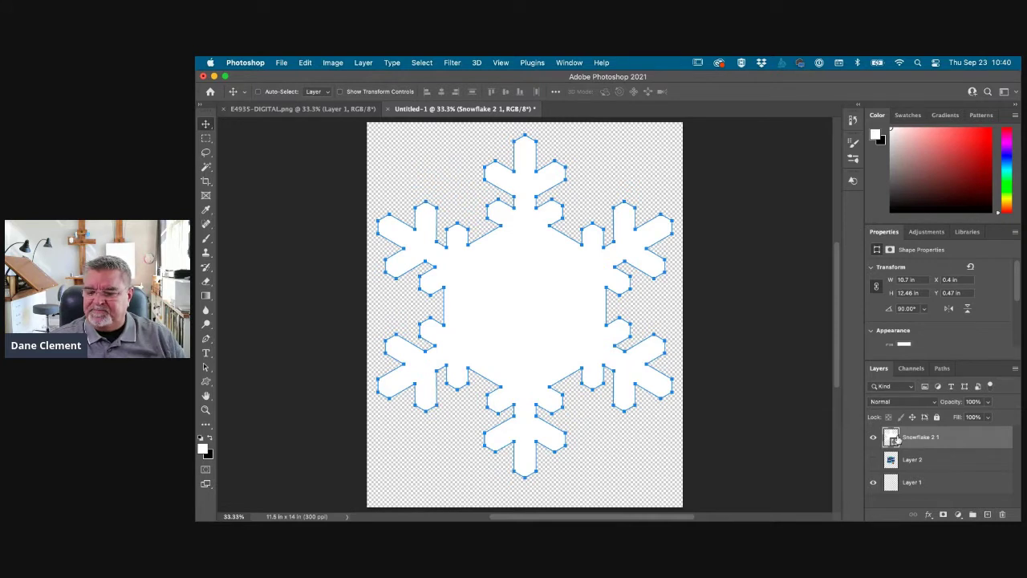
left_click(988, 515)
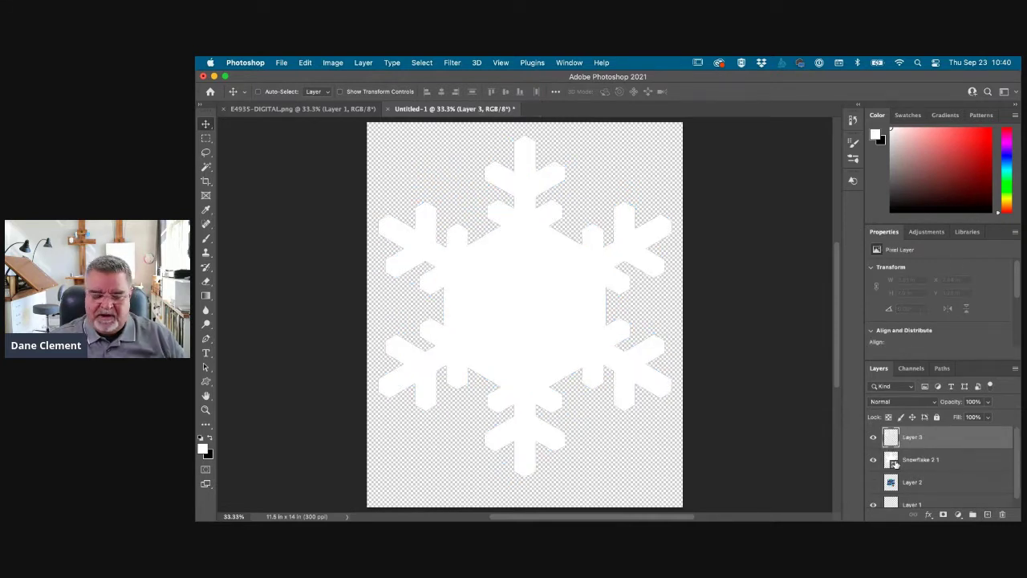
key("super")
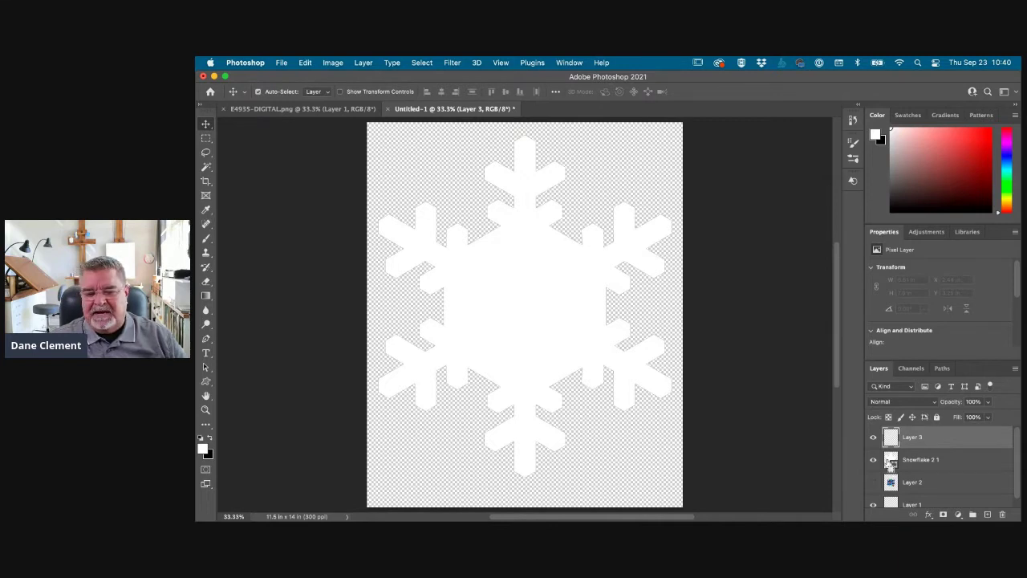
left_click(891, 463, "super")
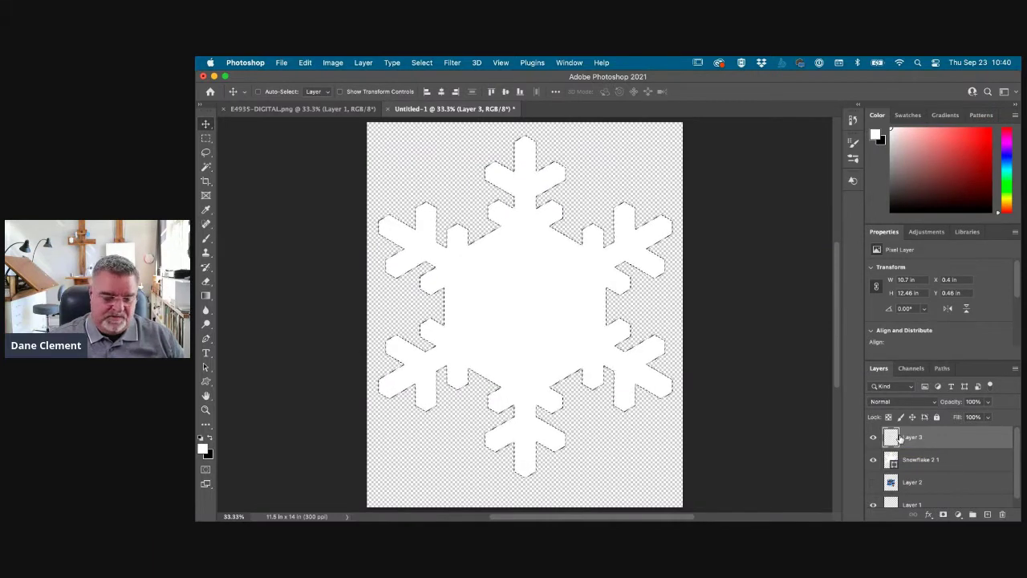
key("x")
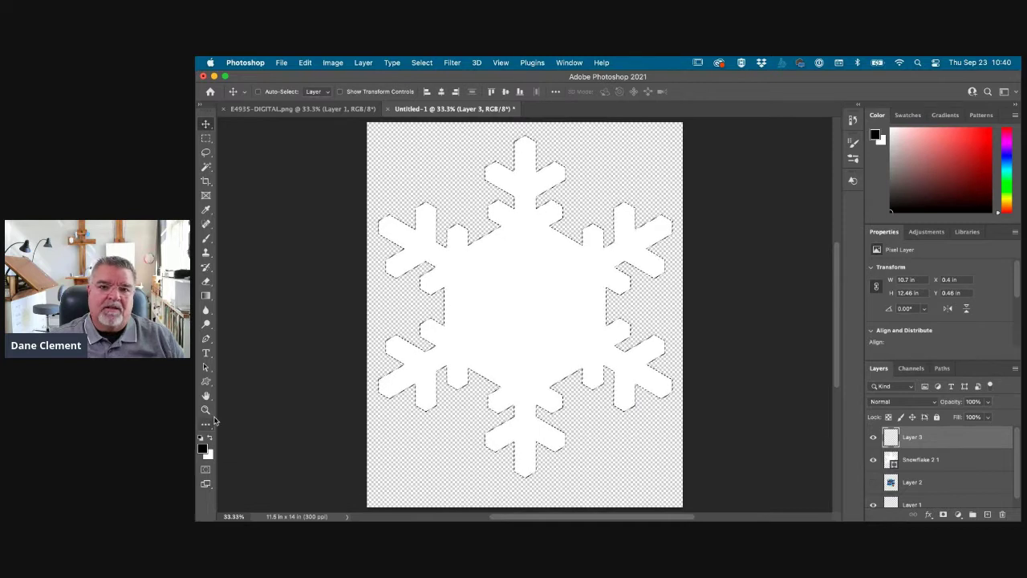
key("x")
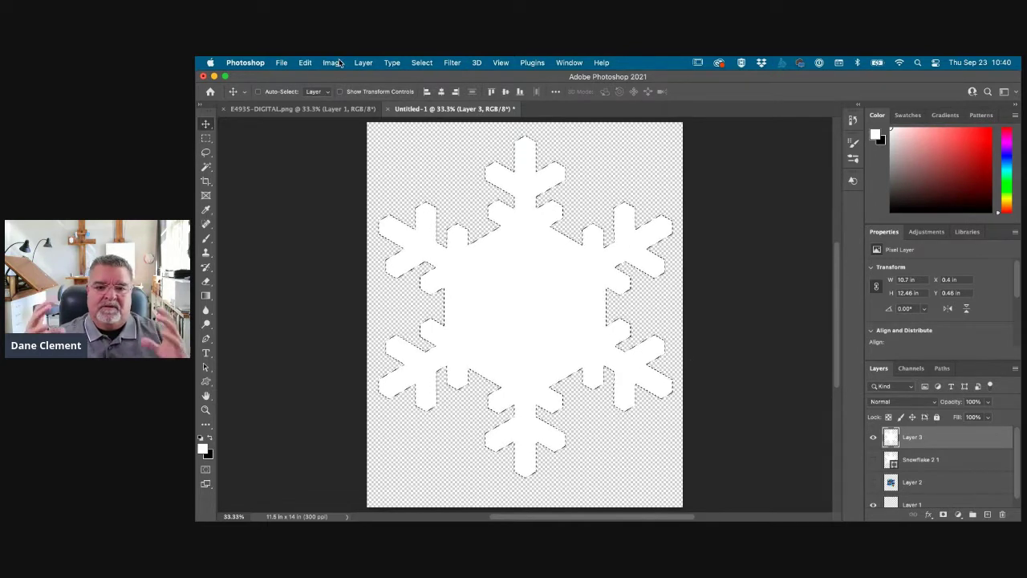
Step: Contract the snowflake selection by 18 px and delete its interior, leaving a white outline
left_click(427, 63)
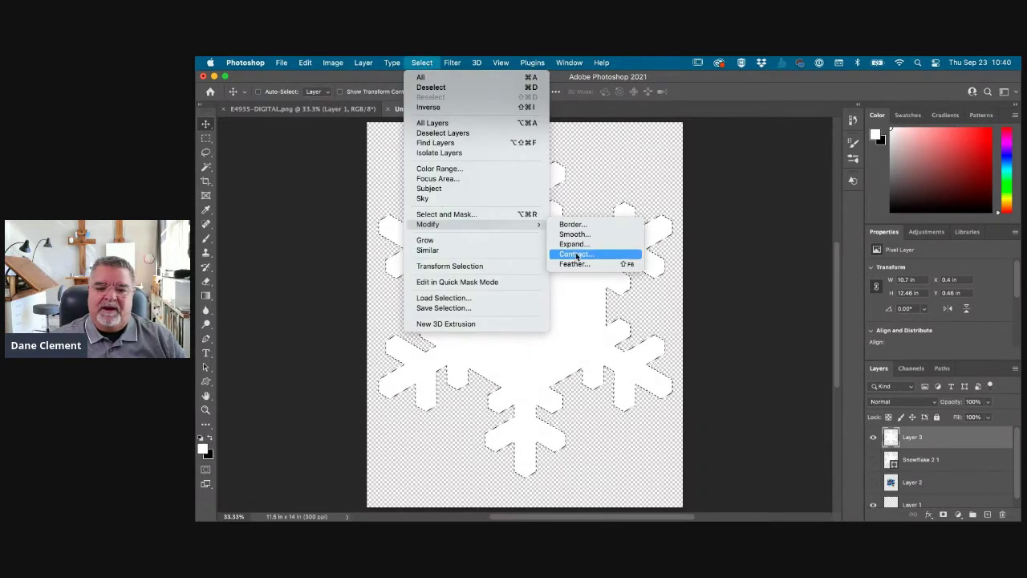
left_click(576, 254)
left_click_drag(908, 198, 717, 161)
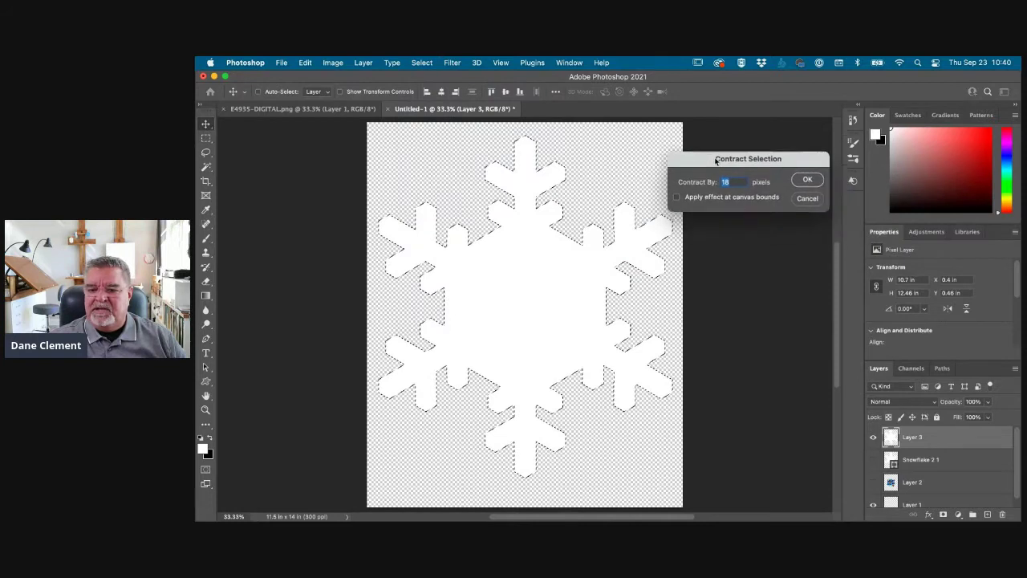
left_click(806, 179)
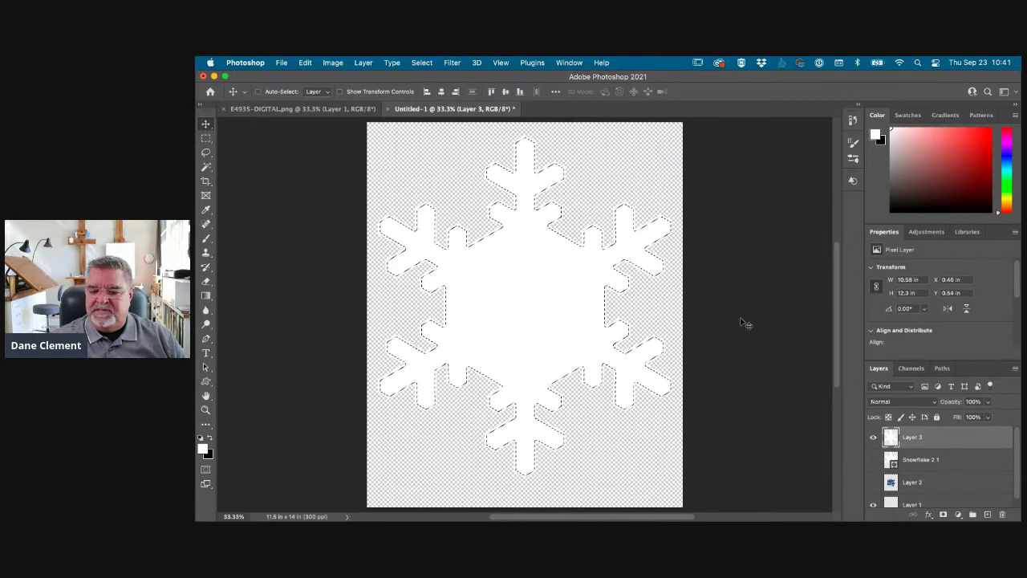
key("Delete")
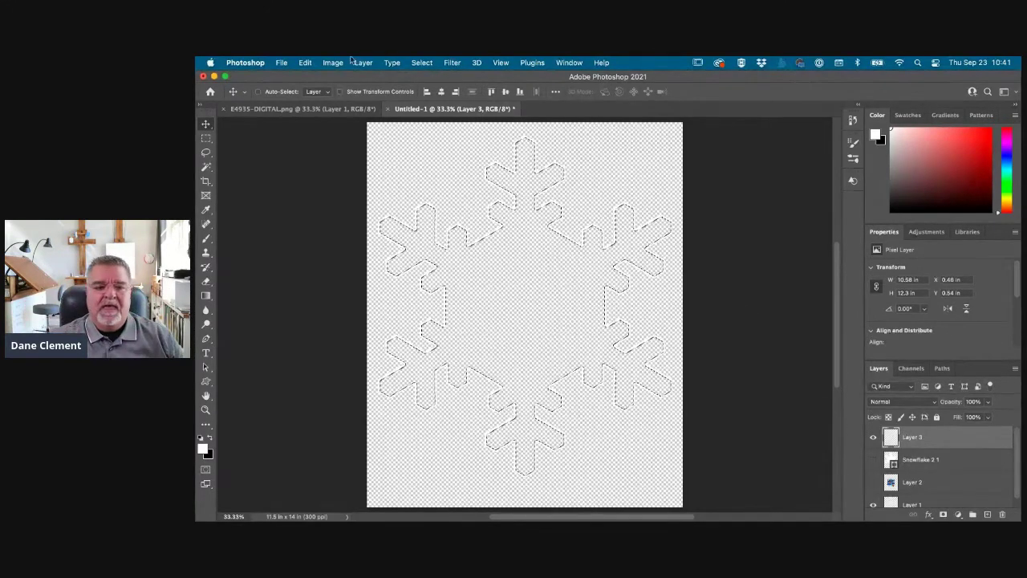
Step: Contract the selection a further 24 px and fill it with white as the inset snowflake
left_click(420, 62)
mouse_move(522, 225)
left_click(585, 256)
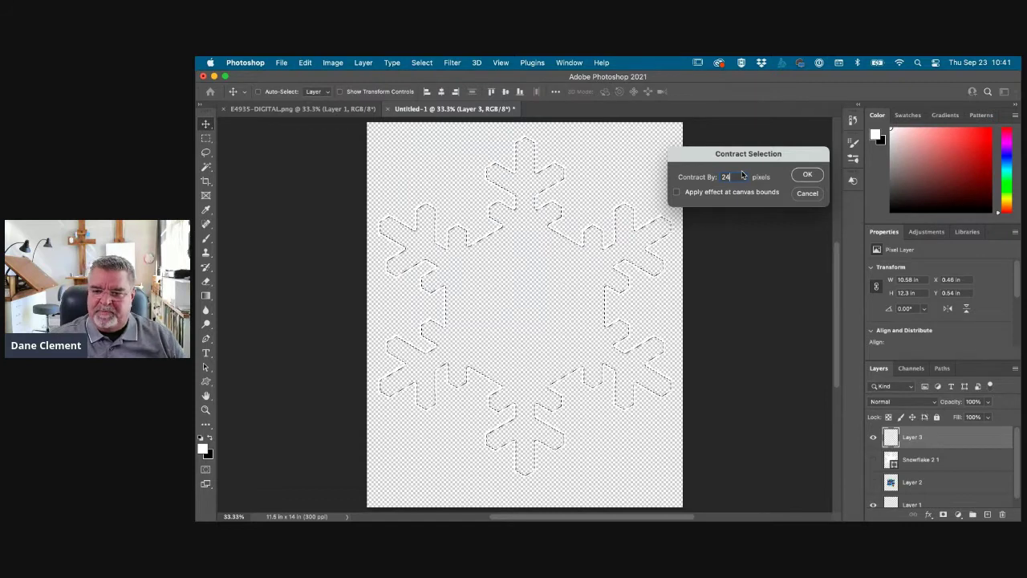
left_click(808, 175)
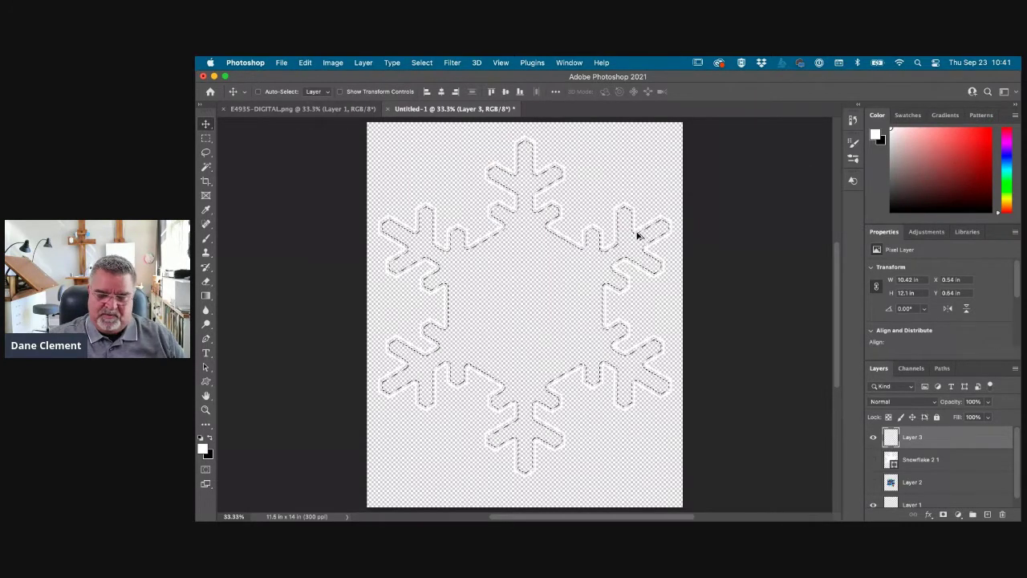
key("alt+BackSpace")
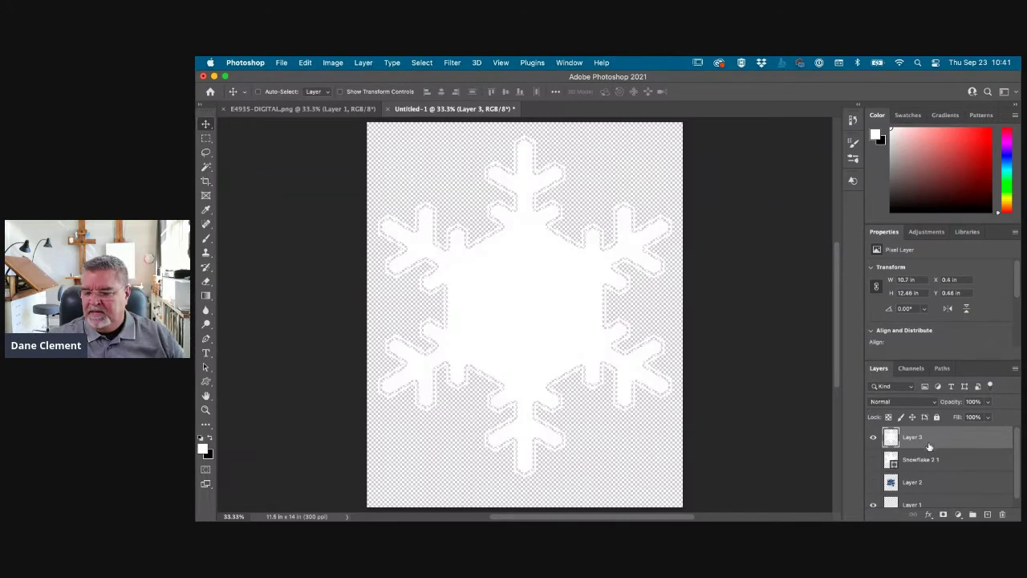
scroll(942, 467, "down", 1)
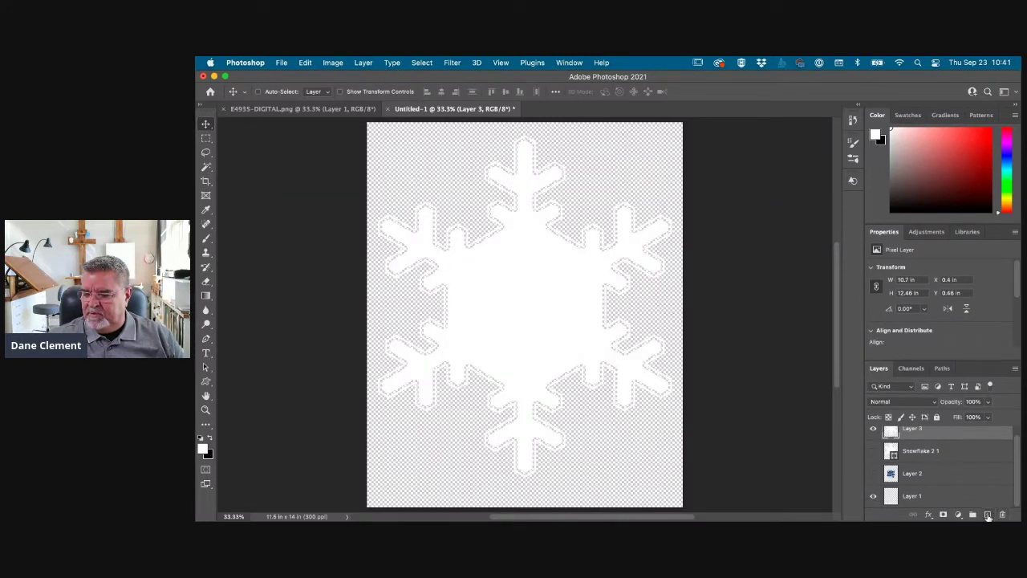
Step: Add Layer 4 just above Layer 1, fill it with grey, then make Layer 3 active again
left_click(988, 514)
left_click_drag(918, 453, 889, 480)
left_click(888, 160)
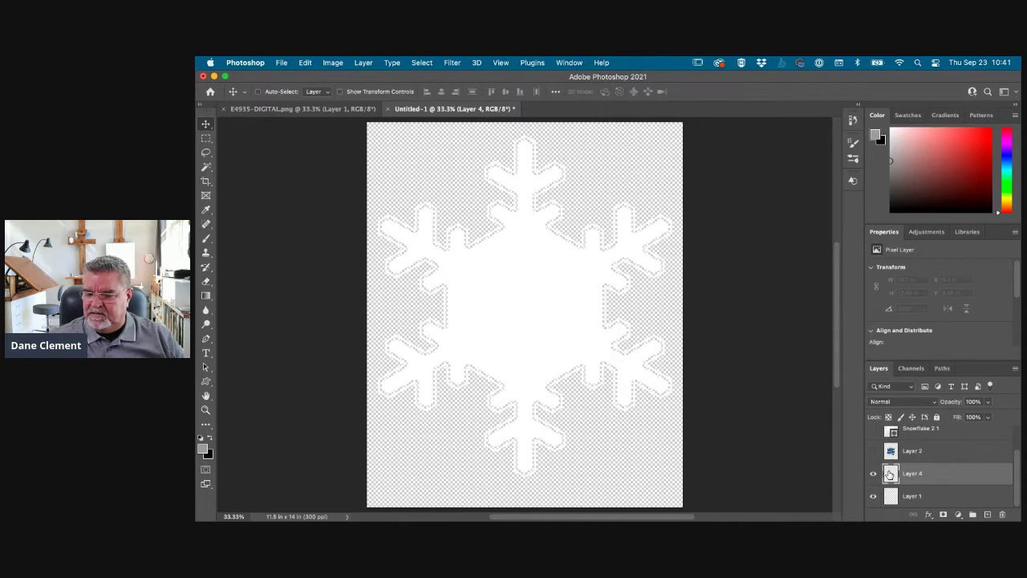
key("alt+BackSpace")
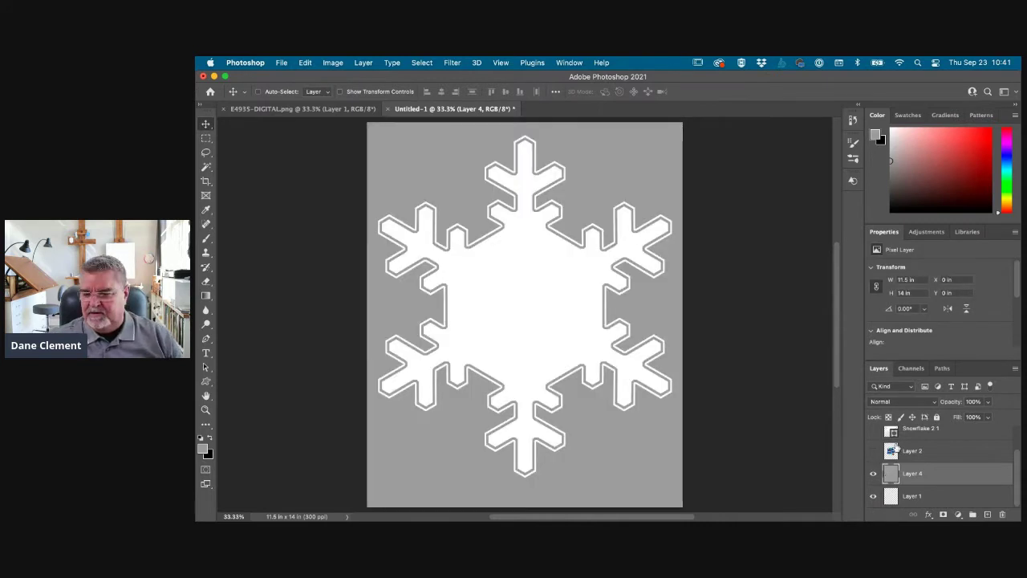
scroll(905, 461, "up", 2)
left_click(895, 434)
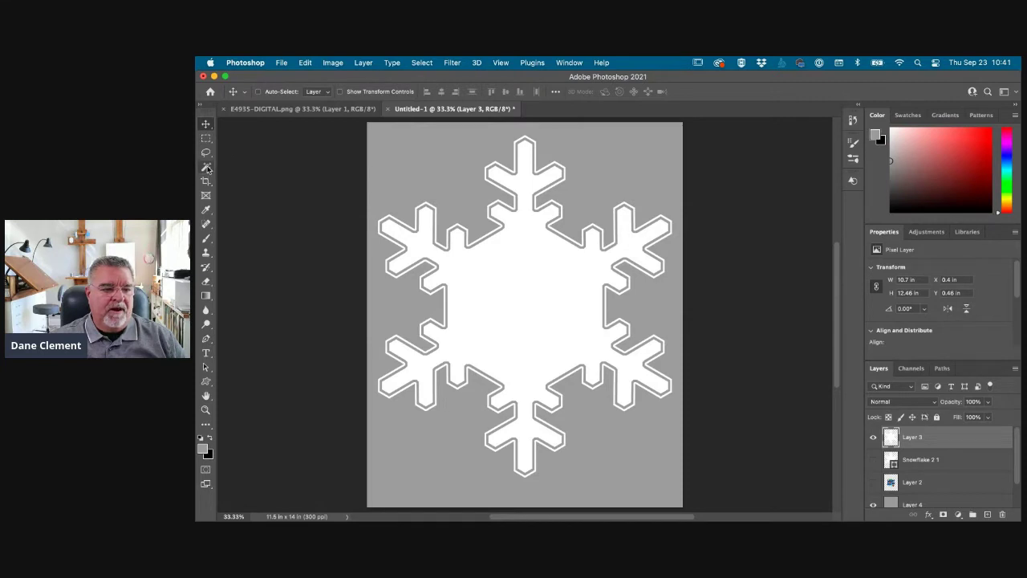
Step: Magic Wand the inner white snowflake on Layer 3 and contract that selection by 1 px
left_click_drag(207, 169, 255, 187)
left_click(522, 294)
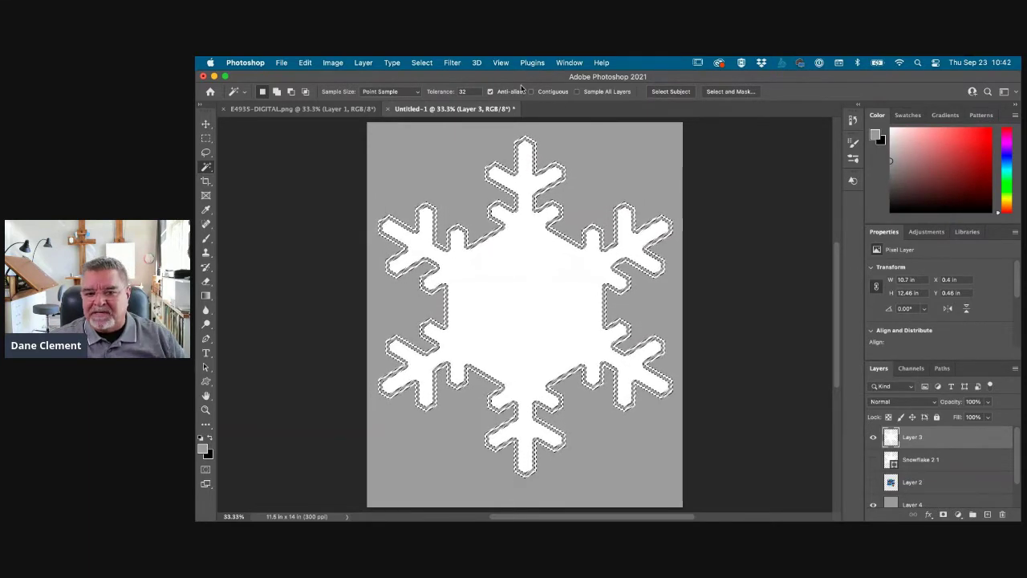
key("ctrl+d")
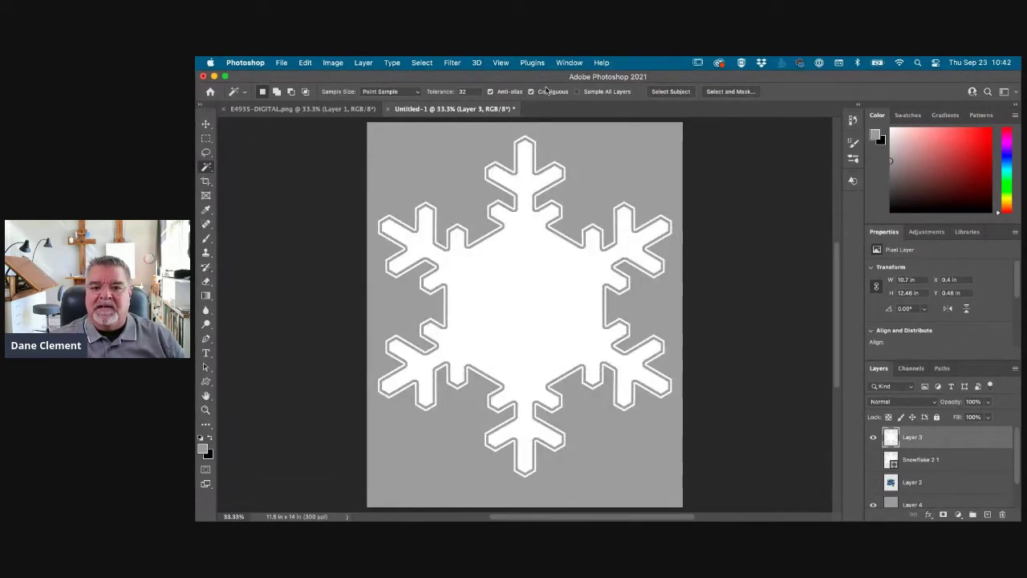
left_click(529, 263)
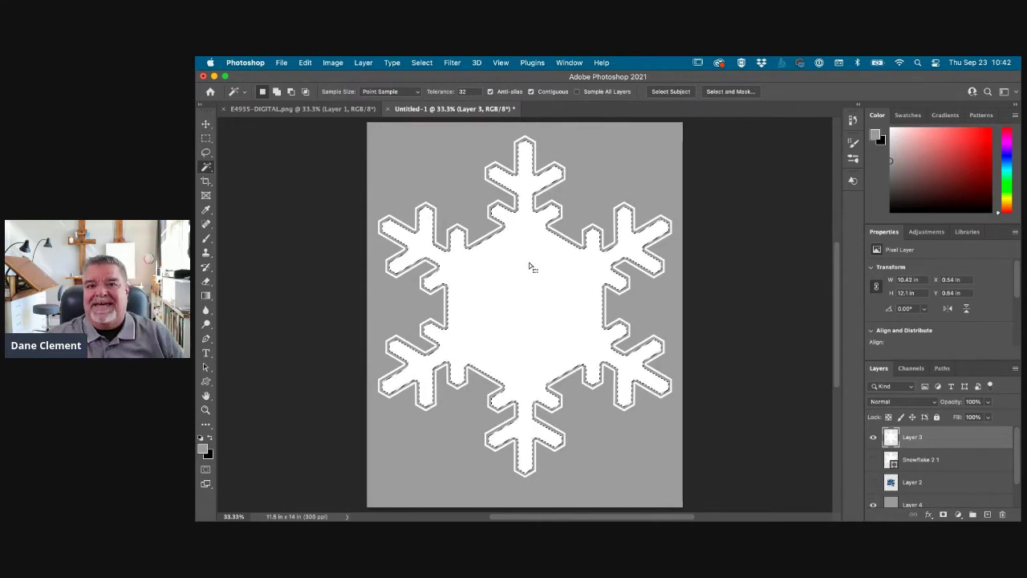
left_click(421, 62)
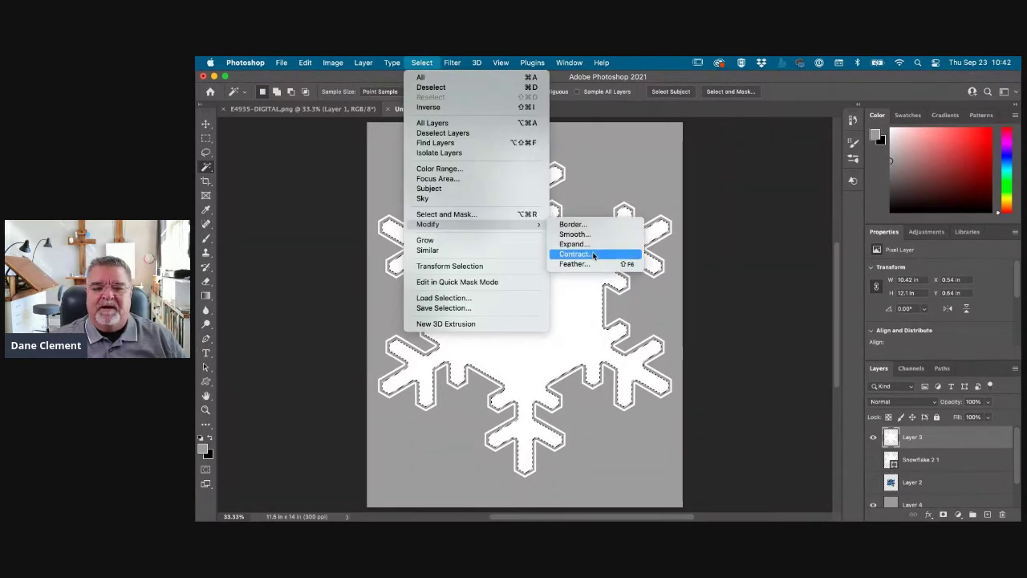
left_click(593, 255)
type("18")
key("Return")
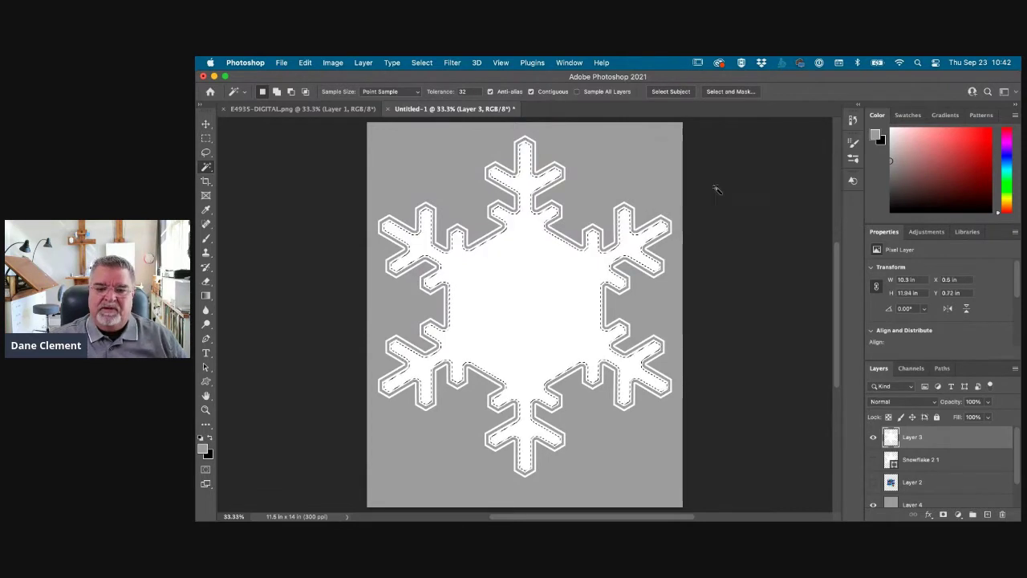
left_click(570, 61)
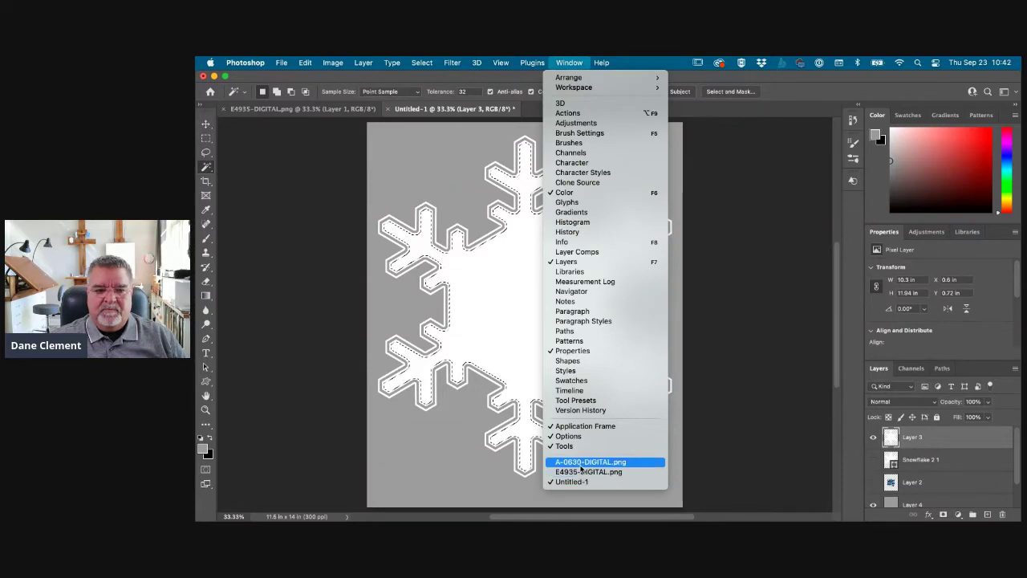
Step: Eyedrop light blue from the Merry Christmas art and fill the inner snowflake selection on Layer 3
left_click(275, 113)
left_click(273, 110)
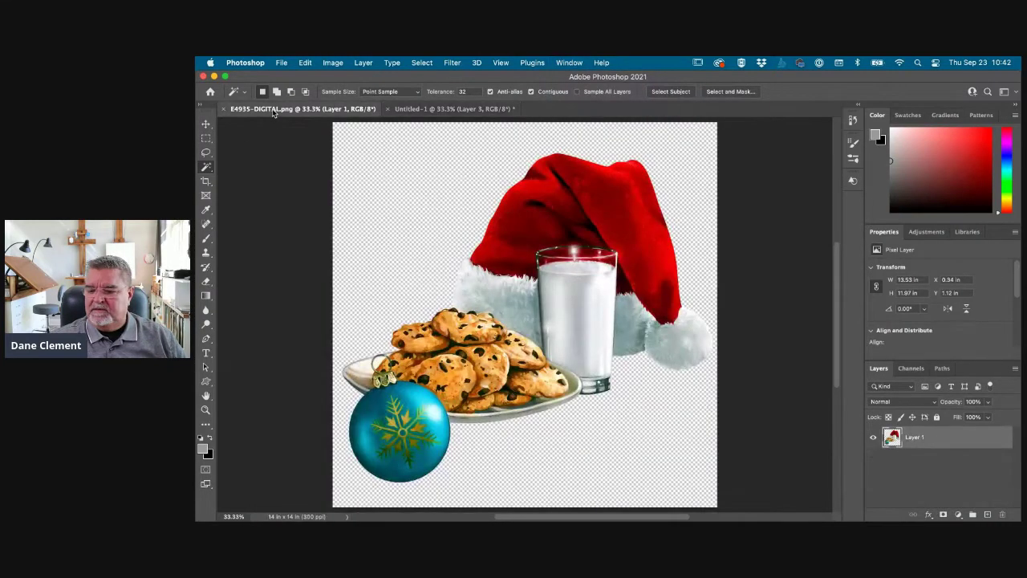
left_click(431, 110)
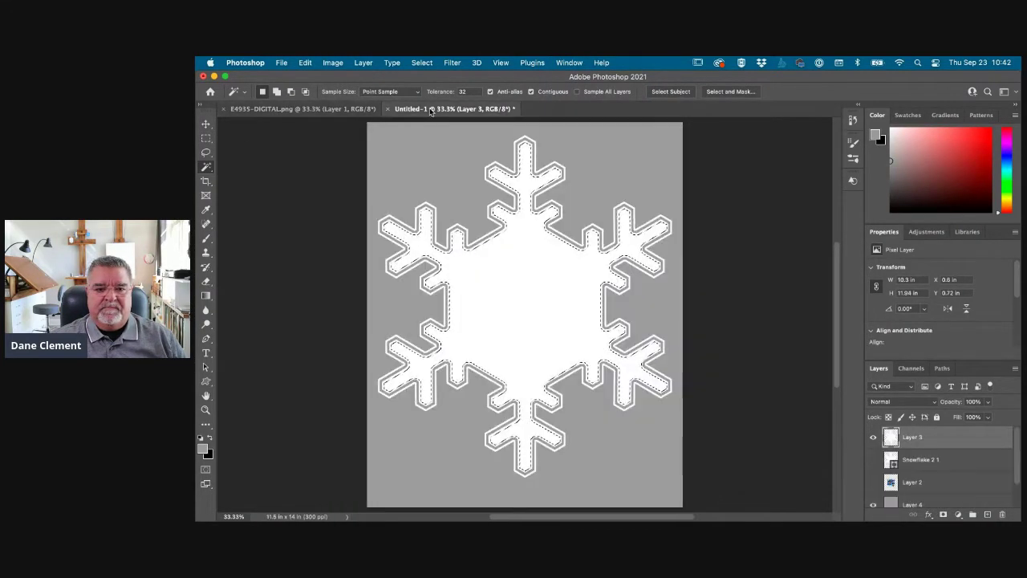
left_click(892, 484)
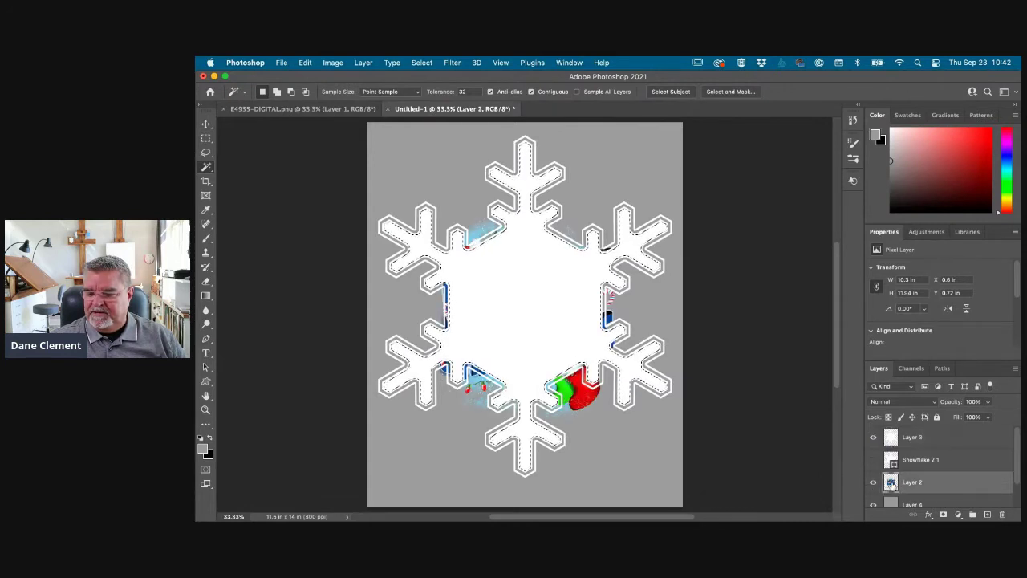
left_click(872, 435)
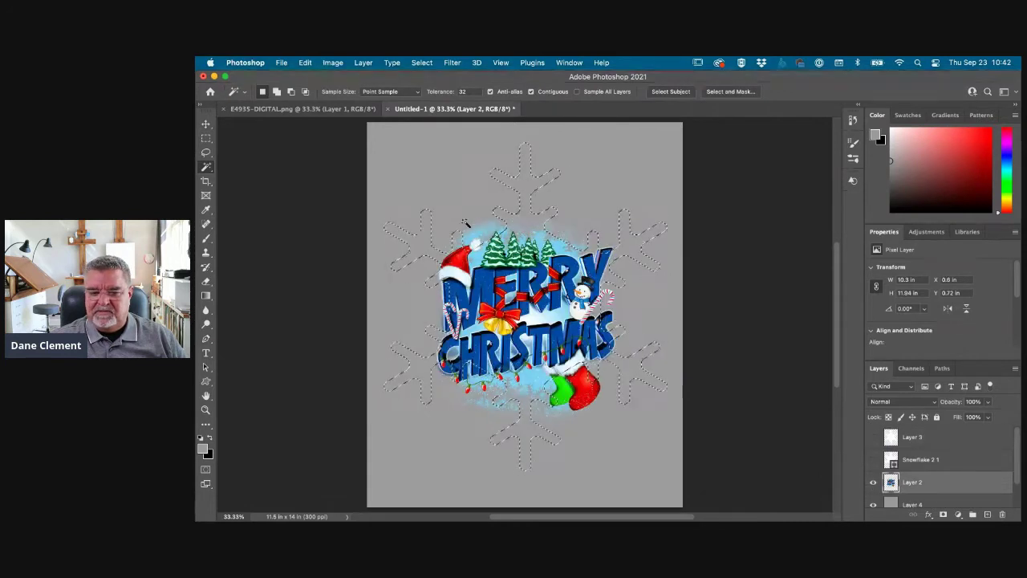
left_click(205, 211)
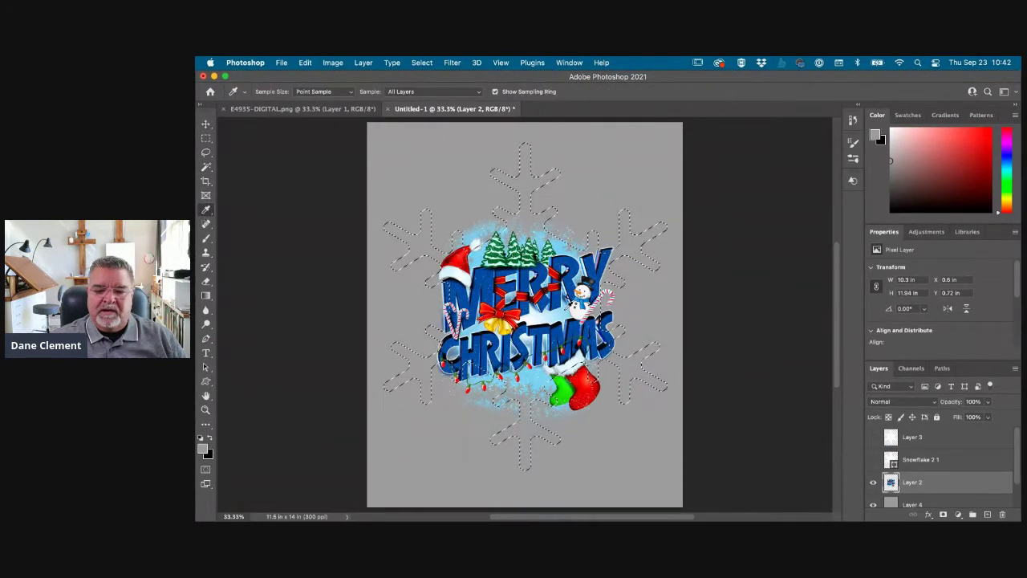
left_click(473, 234)
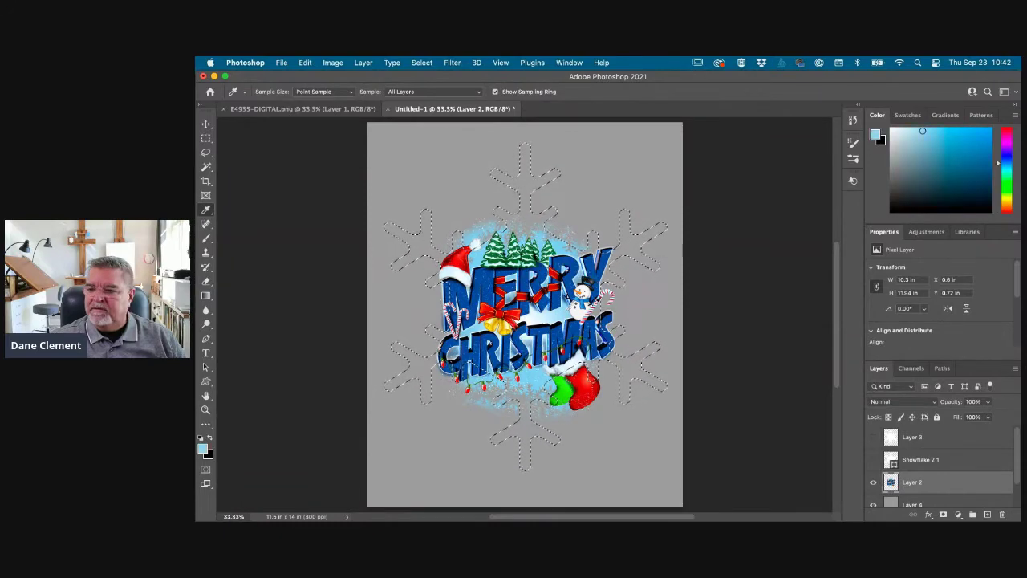
left_click(893, 436)
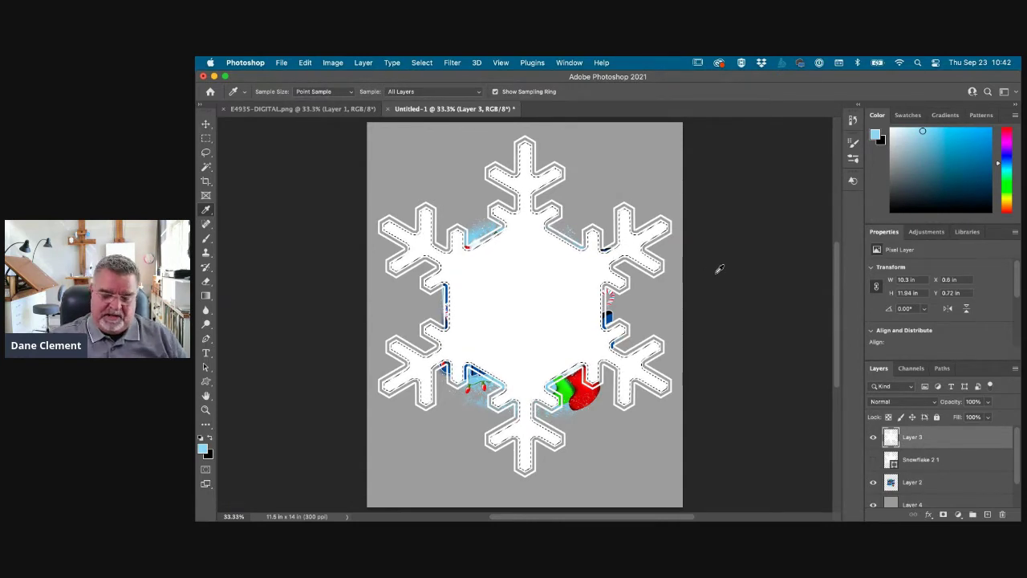
key("alt+BackSpace")
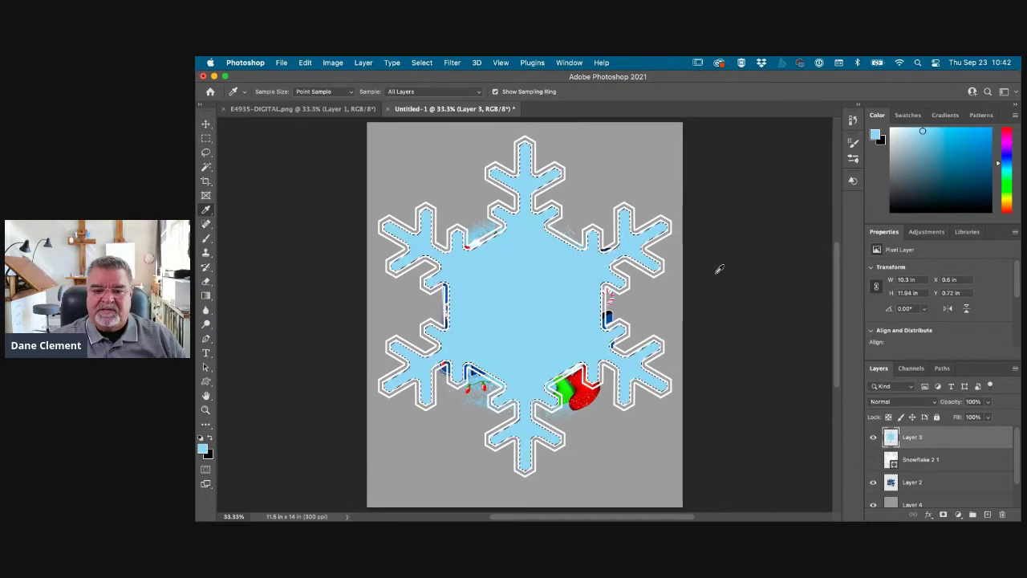
key("super+d")
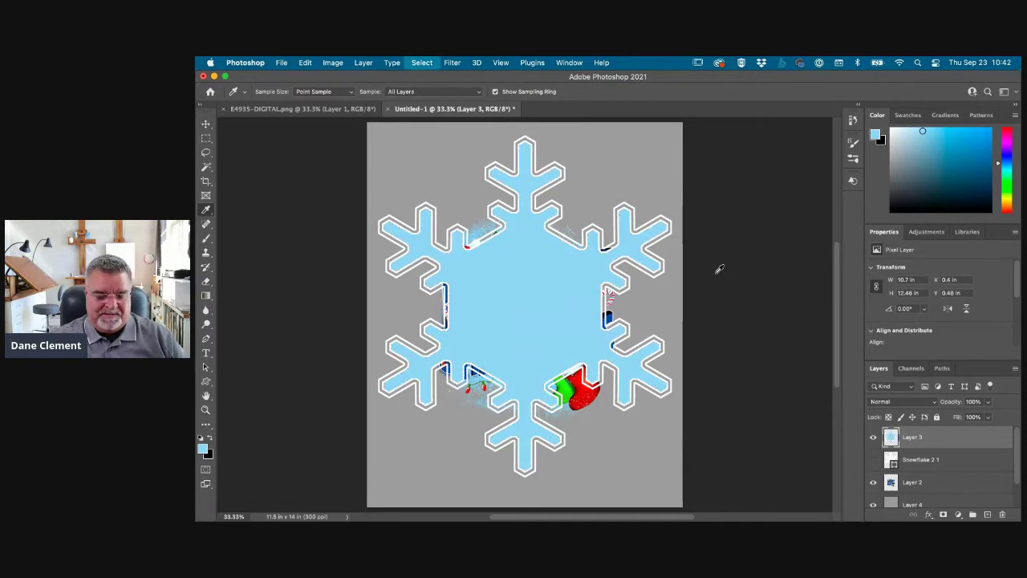
Step: Move the Merry Christmas art (Layer 2) to the top of the layer stack above the snowflake
left_click(873, 482)
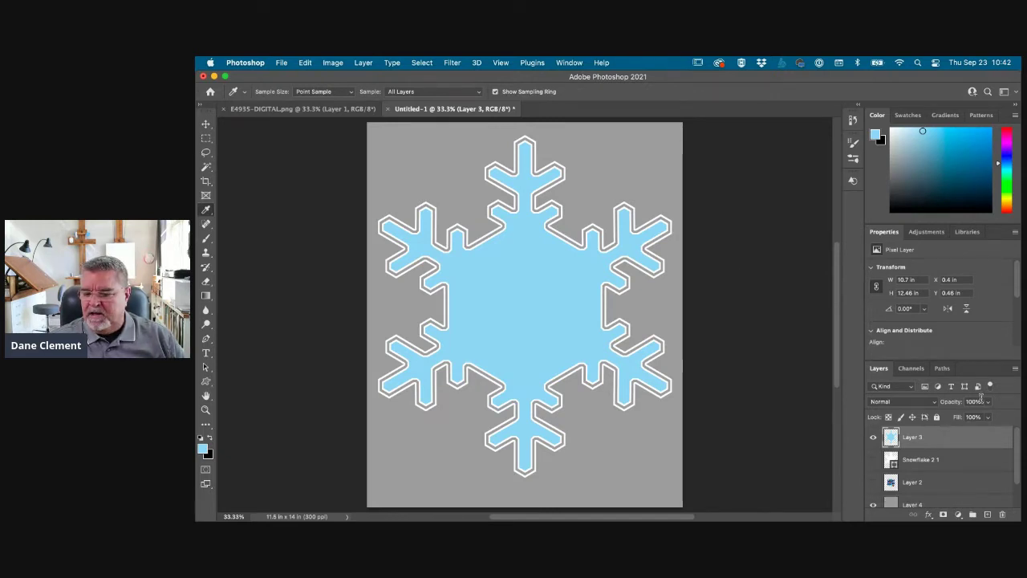
left_click(874, 482)
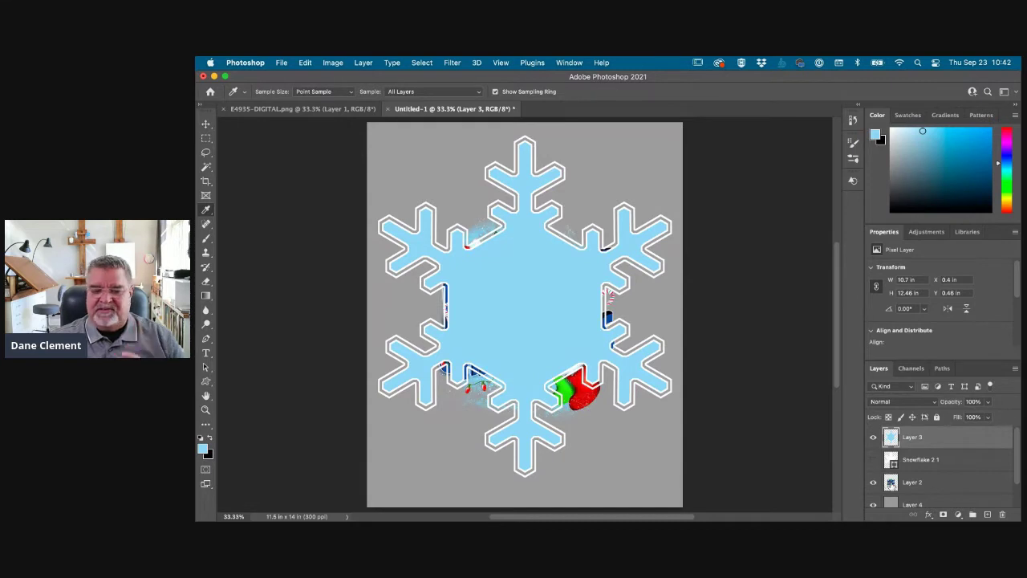
left_click(891, 485)
left_click_drag(890, 485, 889, 434)
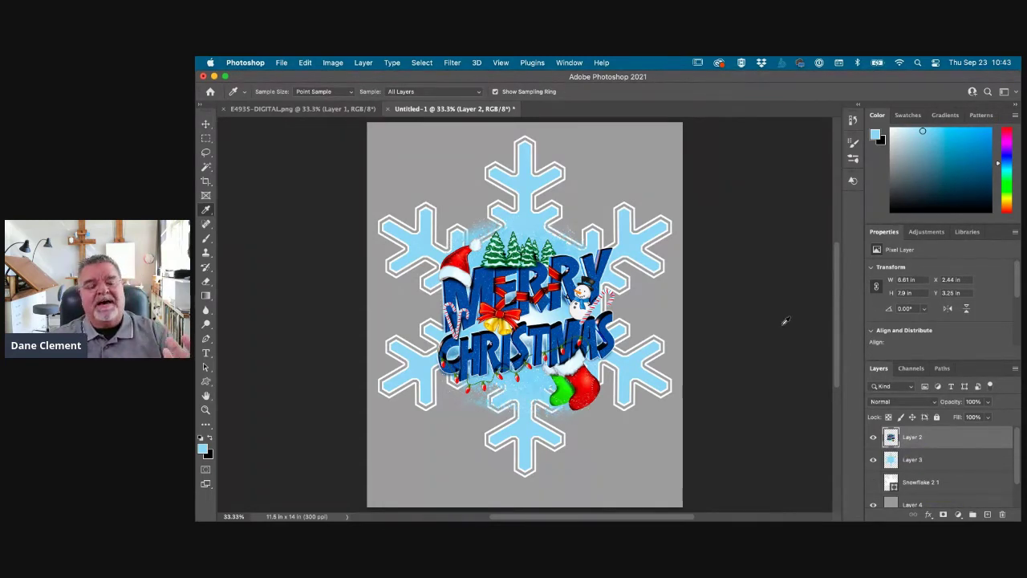
Step: Free-transform Layer 2's Merry Christmas artwork, scaling it and moving it over the light blue snowflake
left_click(305, 62)
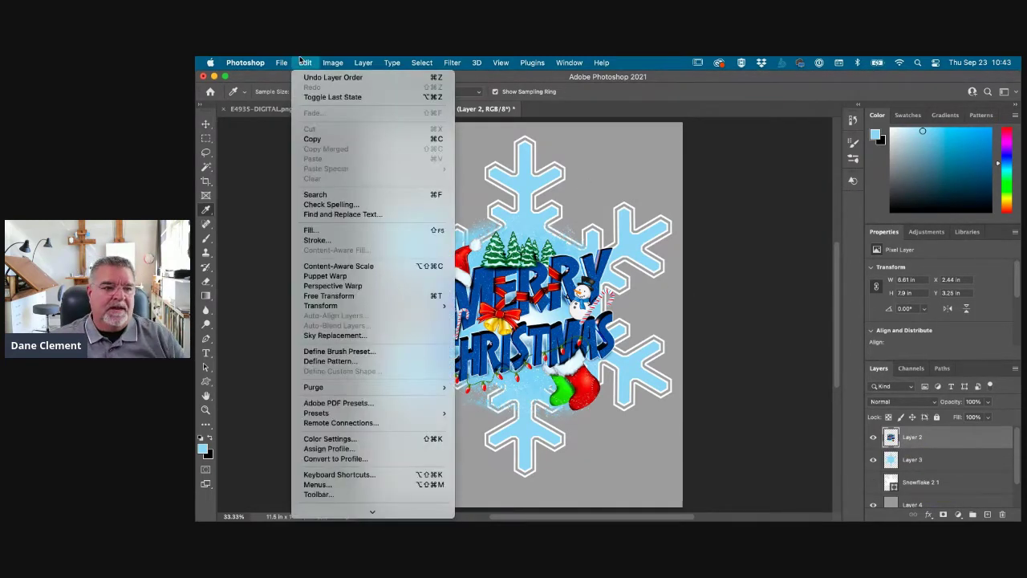
left_click(340, 296)
left_click_drag(615, 211, 604, 226)
left_click_drag(562, 300, 549, 277)
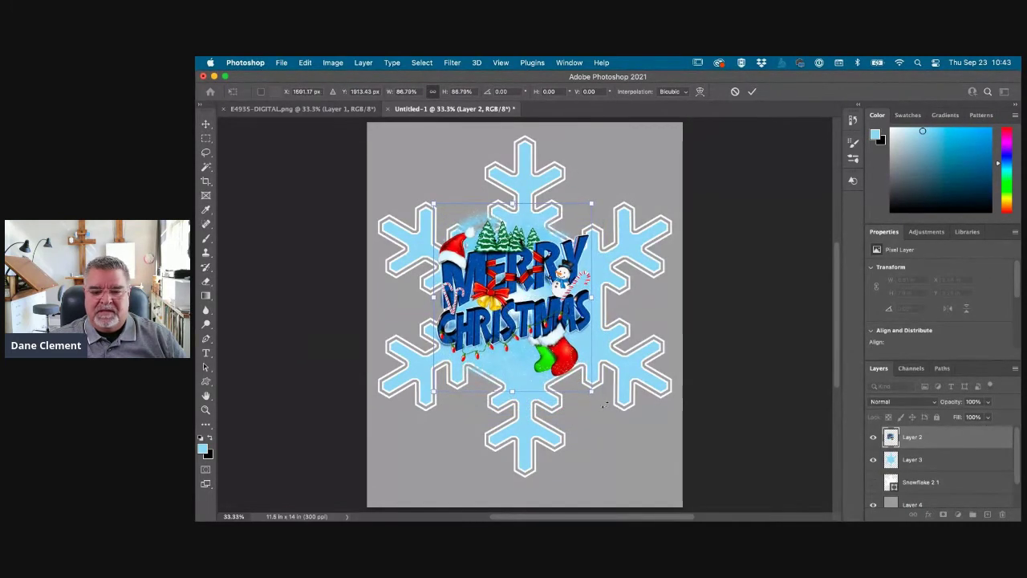
left_click_drag(591, 392, 605, 415)
left_click_drag(584, 357, 584, 353)
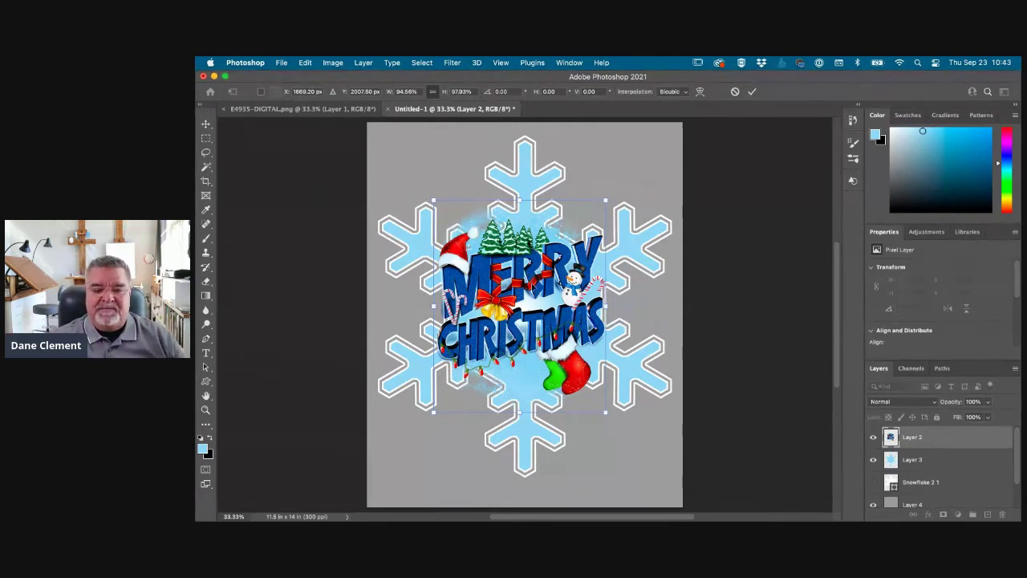
Step: Fine-tune the artwork to 6.4 x 7.92 in, commit it, and sample a canvas colour
left_click_drag(535, 282, 542, 263)
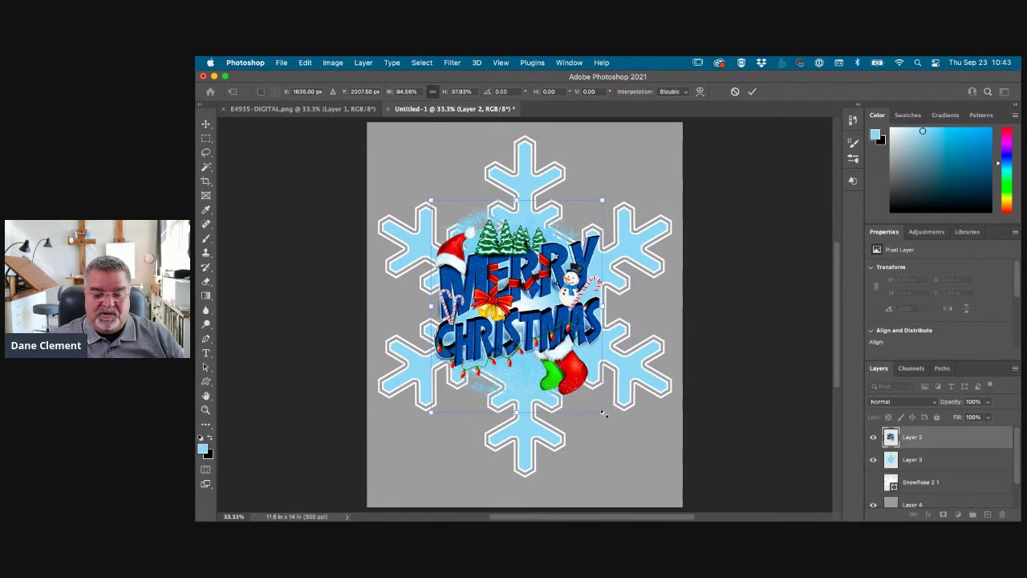
left_click_drag(603, 414, 606, 417)
key("Return")
key("i")
left_click(541, 302)
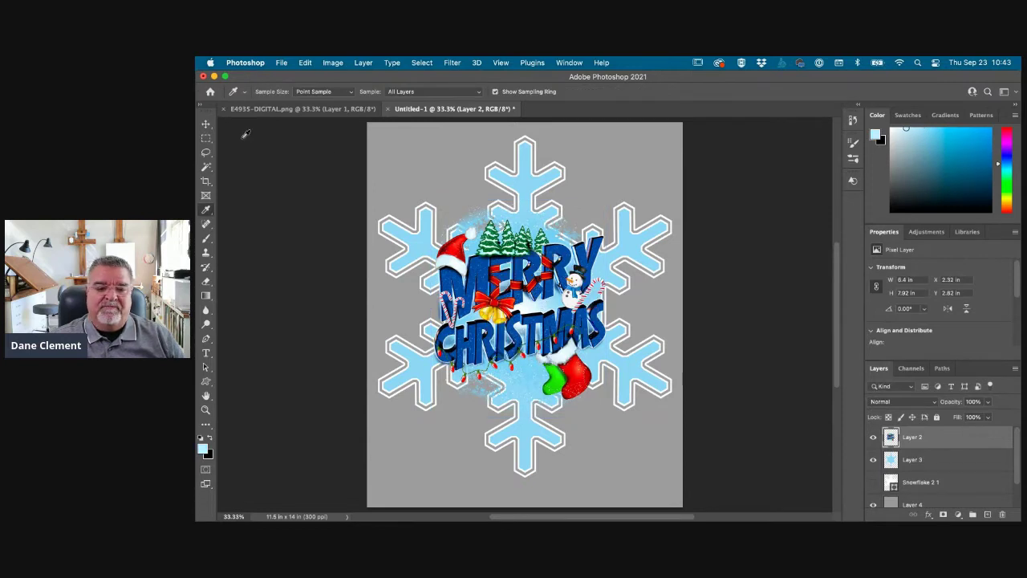
Step: Load Layer 3's snowflake shape as a selection and duplicate Layer 2
left_click(205, 123)
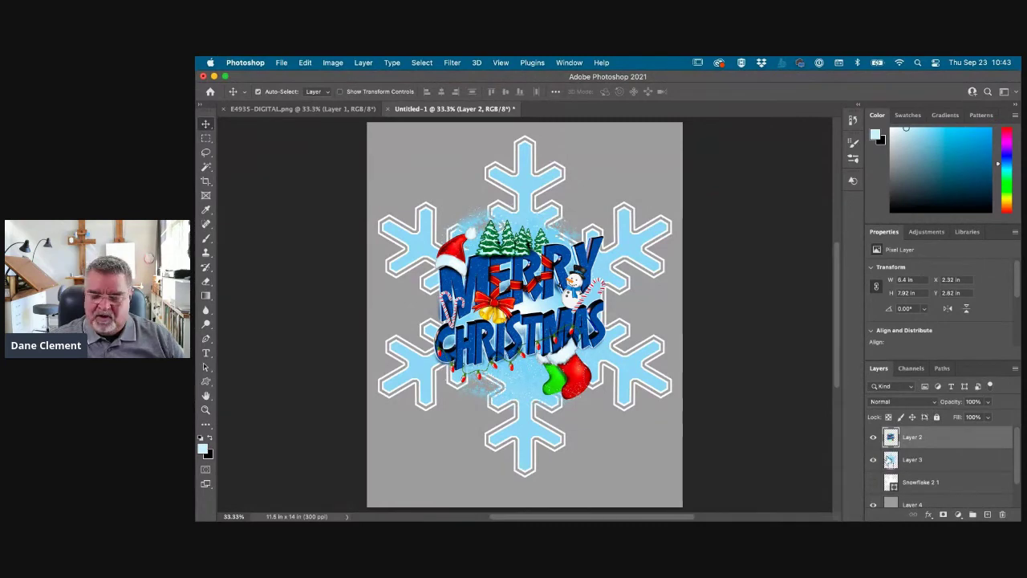
left_click(891, 460, "super")
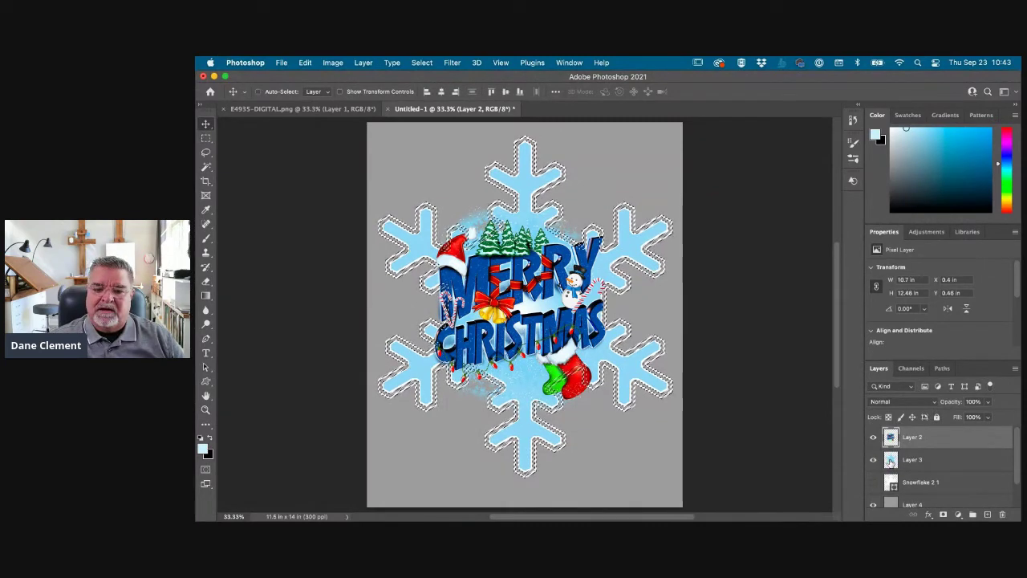
left_click_drag(892, 440, 987, 514)
Step: Move Layer 2 beneath Layer 4 and make Layer 2 copy the active layer
scroll(912, 485, "down", 1)
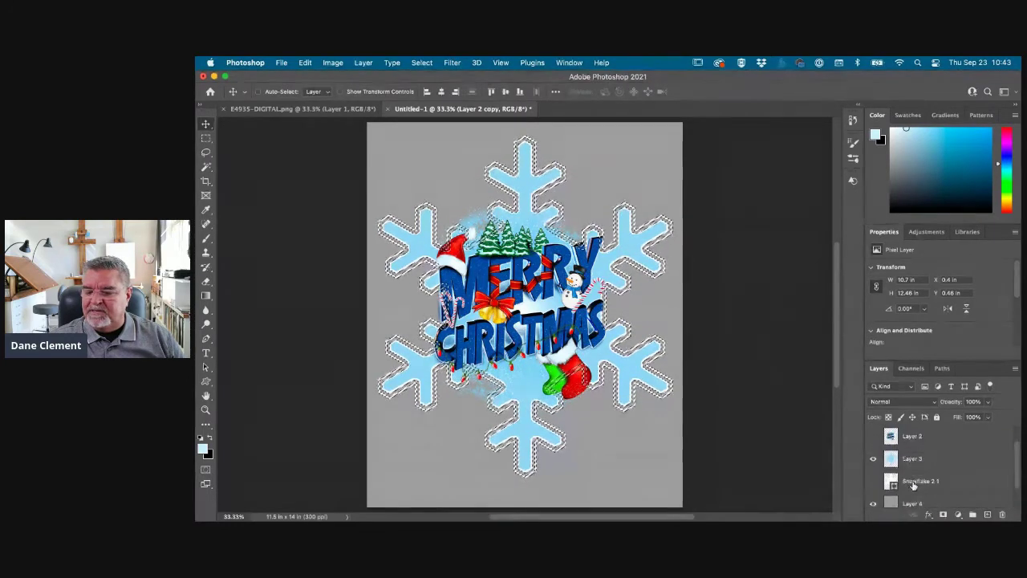
left_click_drag(893, 437, 897, 481)
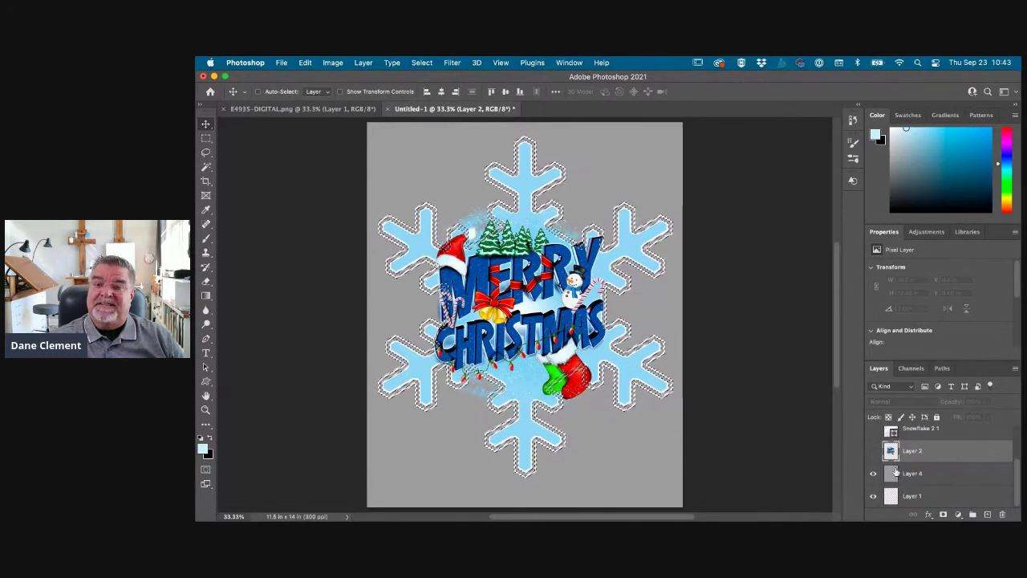
left_click_drag(890, 450, 894, 481)
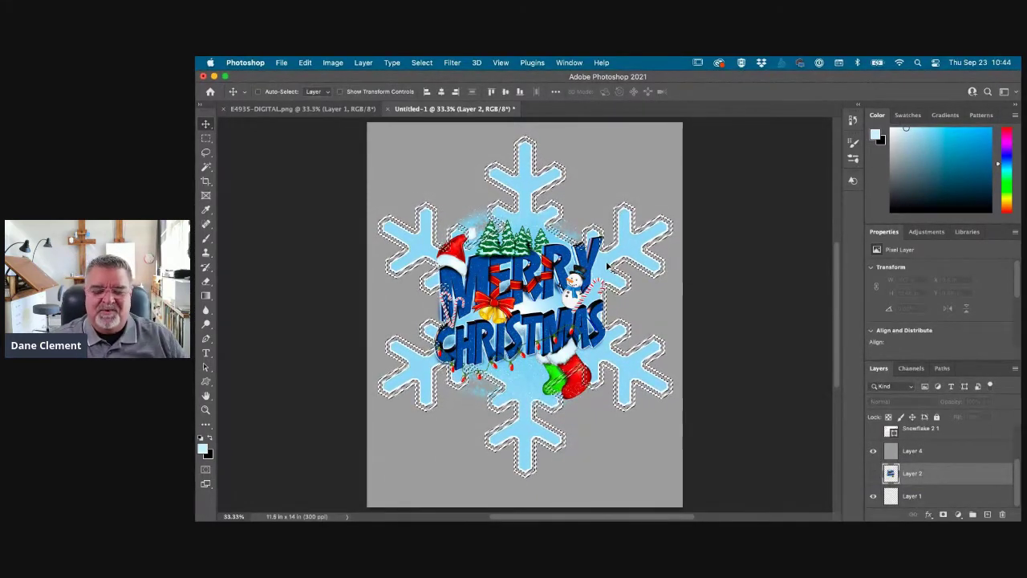
scroll(996, 437, "up", 3)
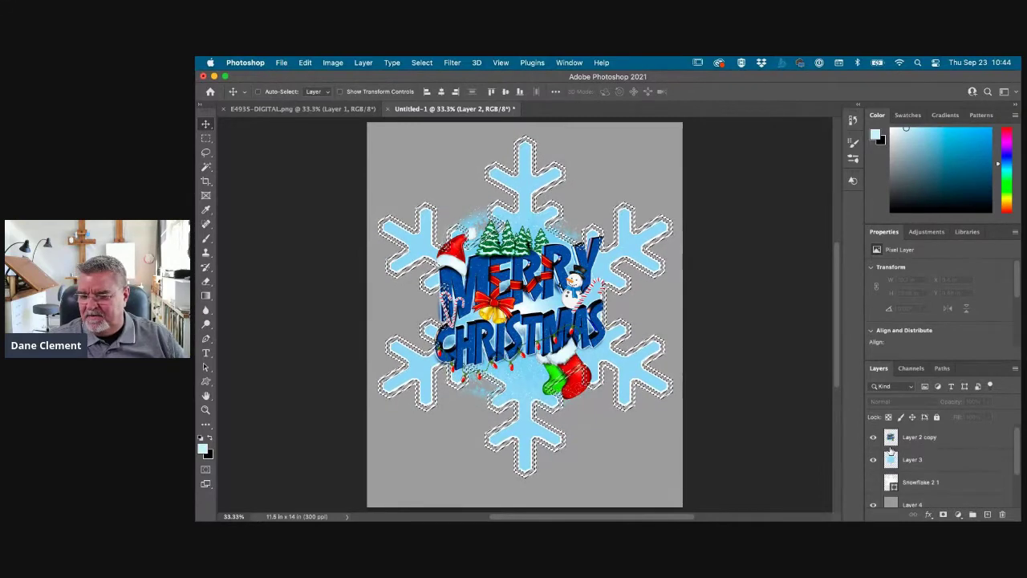
left_click(996, 437)
scroll(537, 231, "up", 5)
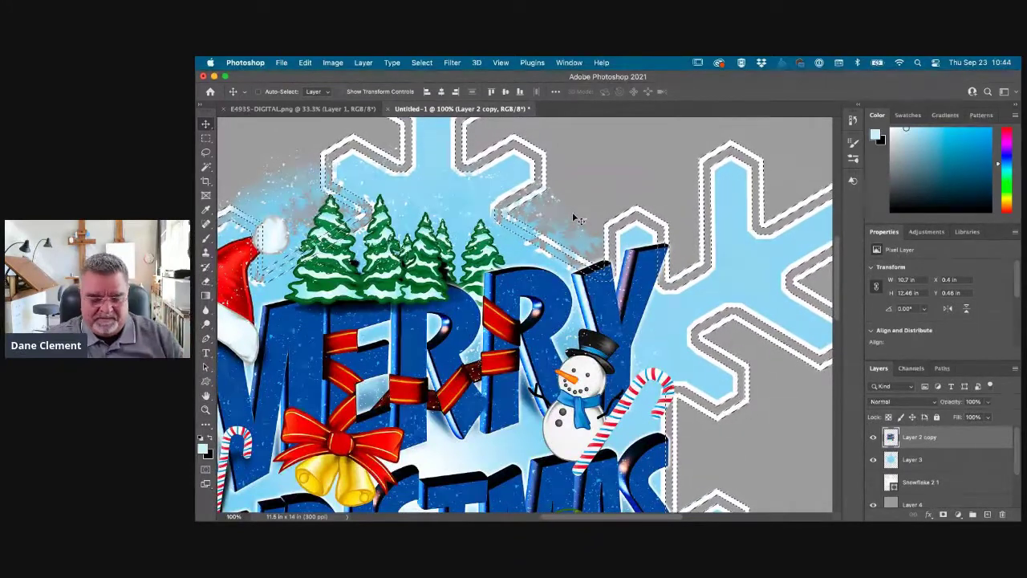
Step: With the Eraser chosen, fit the document in view and invert the snowflake selection
key("e")
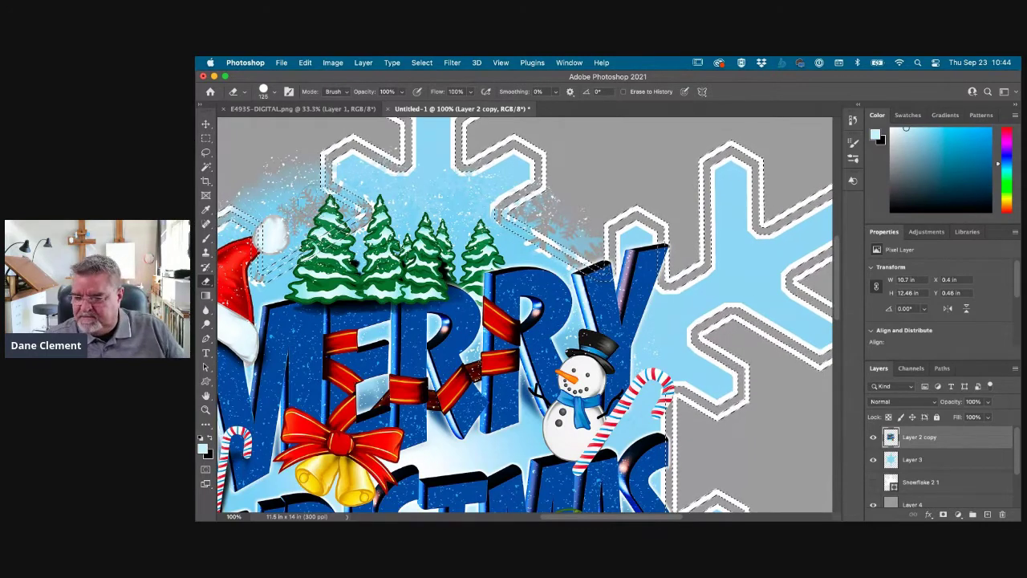
key("super+minus")
key("super+0")
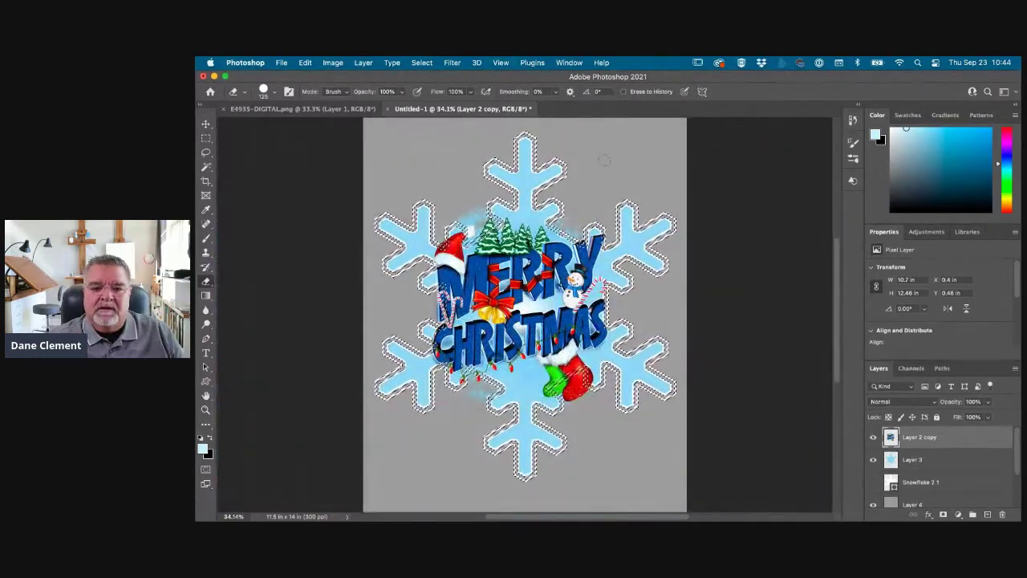
left_click(422, 63)
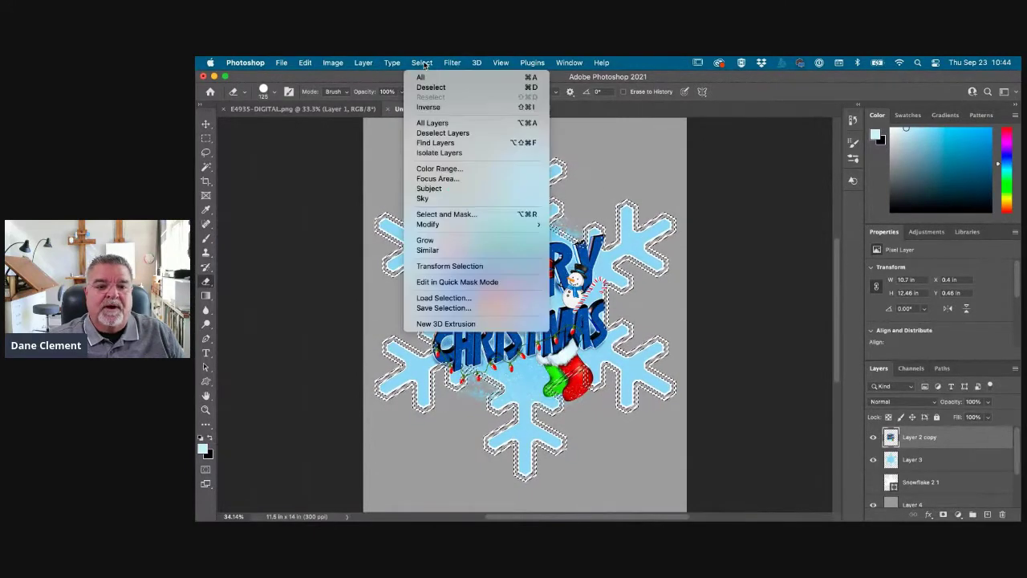
left_click(427, 107)
Step: Zoom to 100% on the top of the design and shrink the eraser brush to 15
key("super+plus")
key("super+plus")
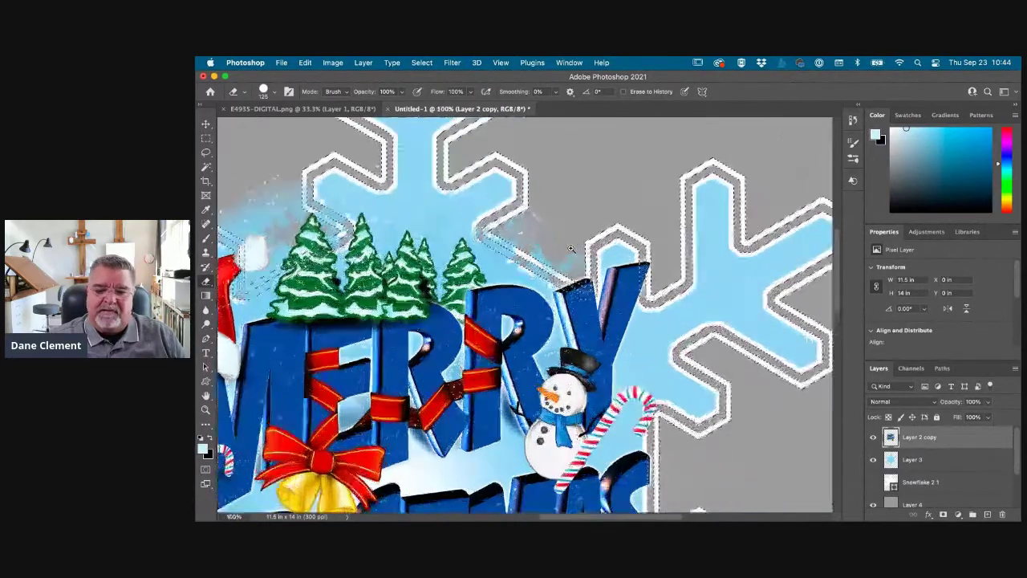
key("super+plus")
key("bracketleft")
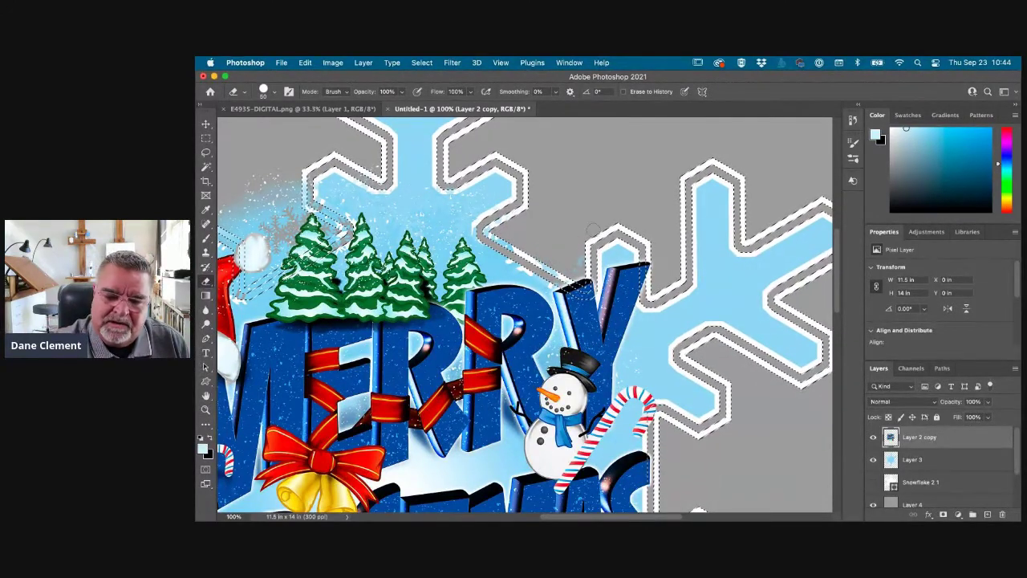
scroll(589, 258, "up", 2)
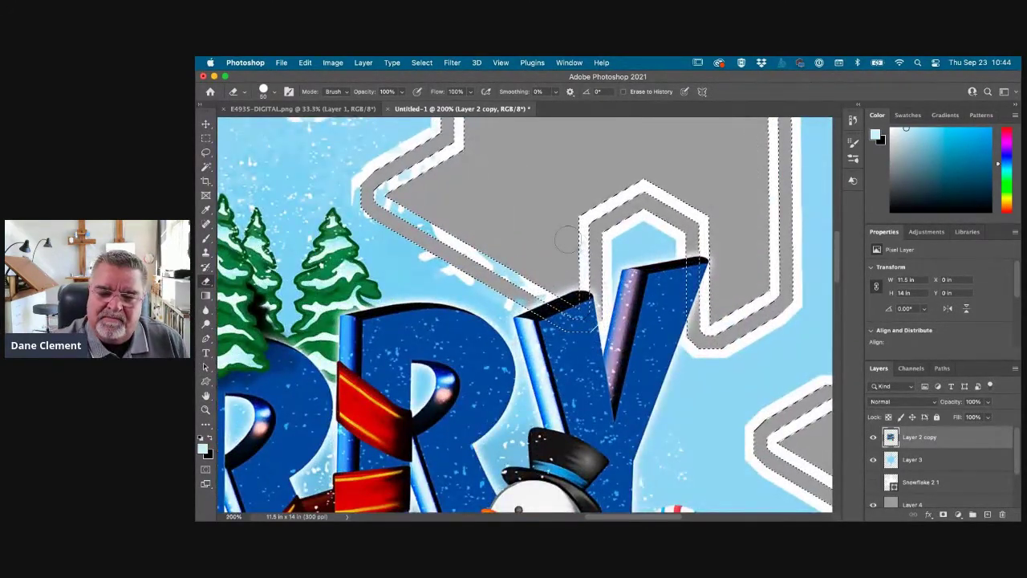
key("bracketleft")
key("bracketleft")
key("bracketleft")
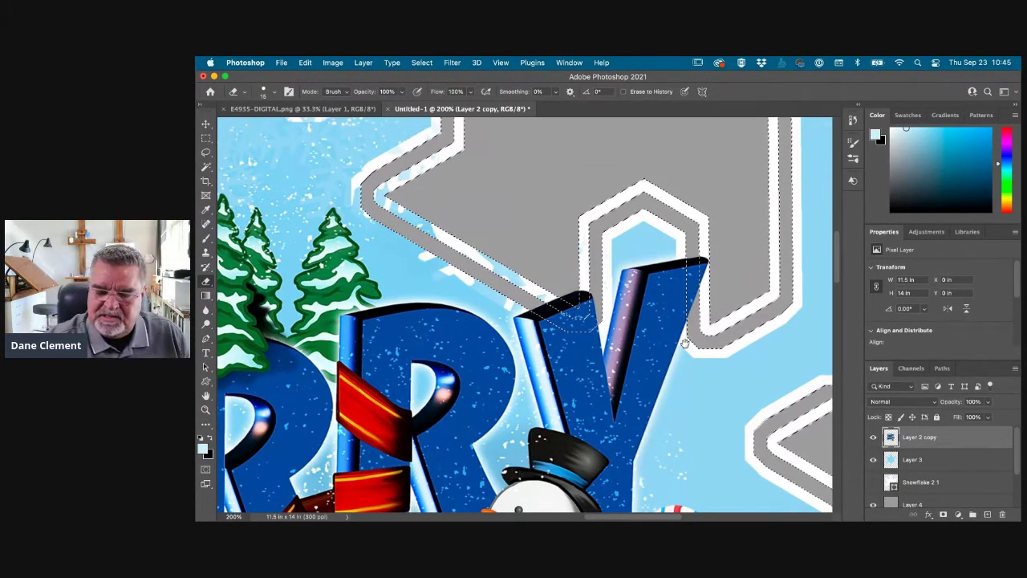
Step: Erase the blue haze outside the snowflake beside the trees and Santa hat on Layer 2 copy
left_click_drag(418, 195, 639, 344)
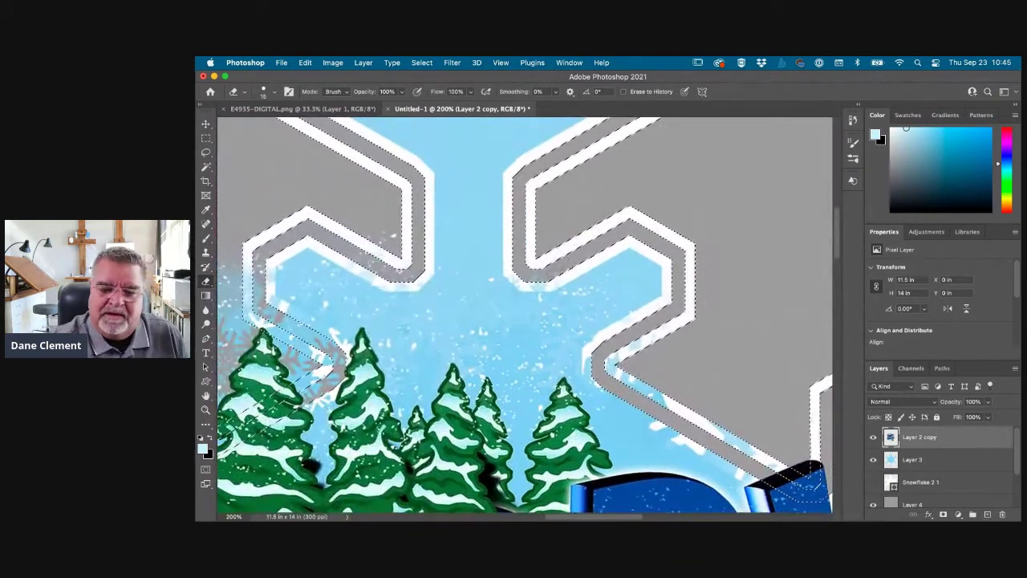
scroll(536, 268, "left", 5)
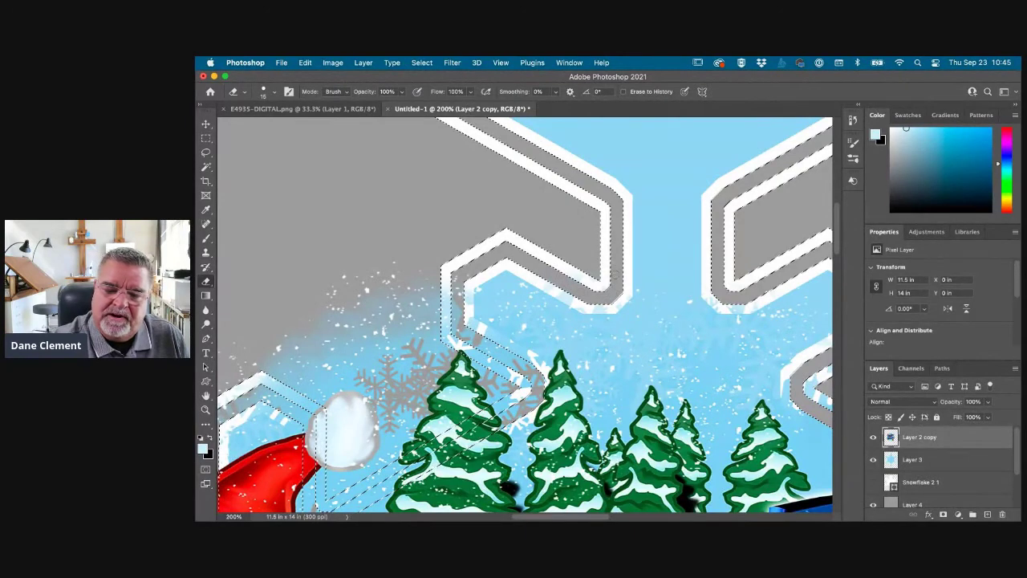
scroll(482, 321, "left", 5)
scroll(481, 321, "down", 4)
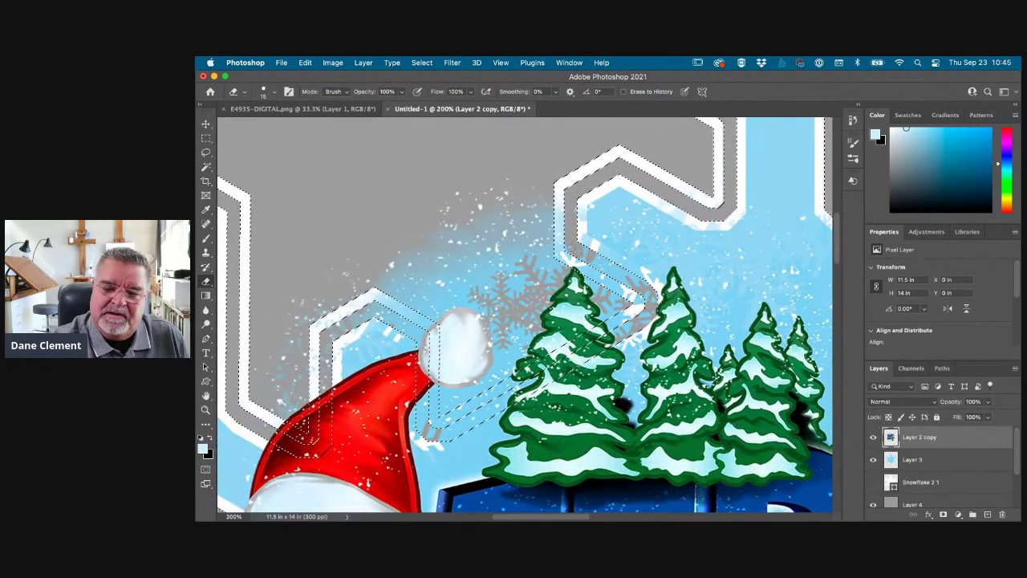
mouse_move(559, 239)
left_mouse_down()
mouse_move(616, 270)
mouse_move(644, 305)
mouse_move(614, 330)
left_mouse_up()
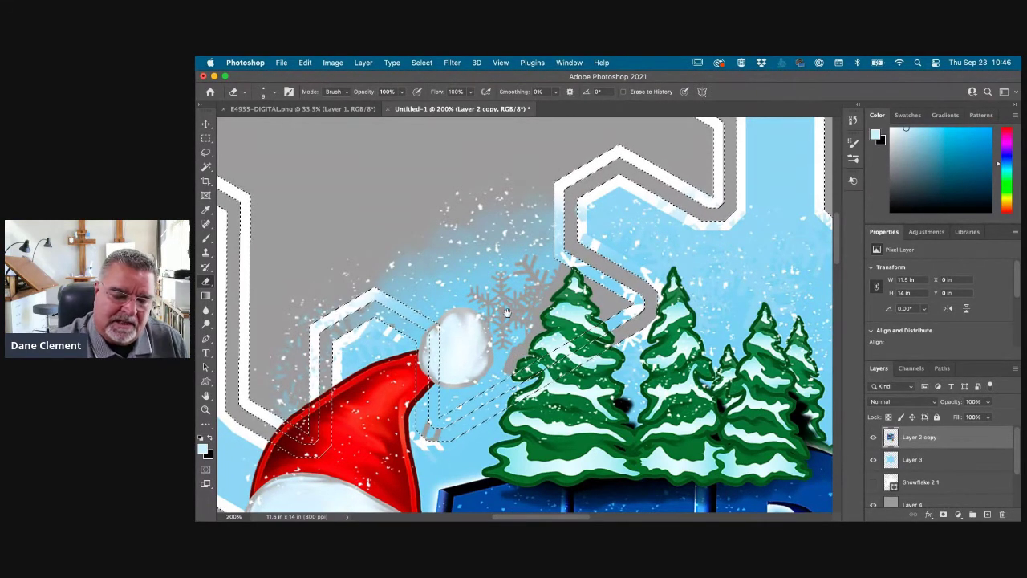
scroll(571, 213, "down", 5)
scroll(571, 213, "down", 2)
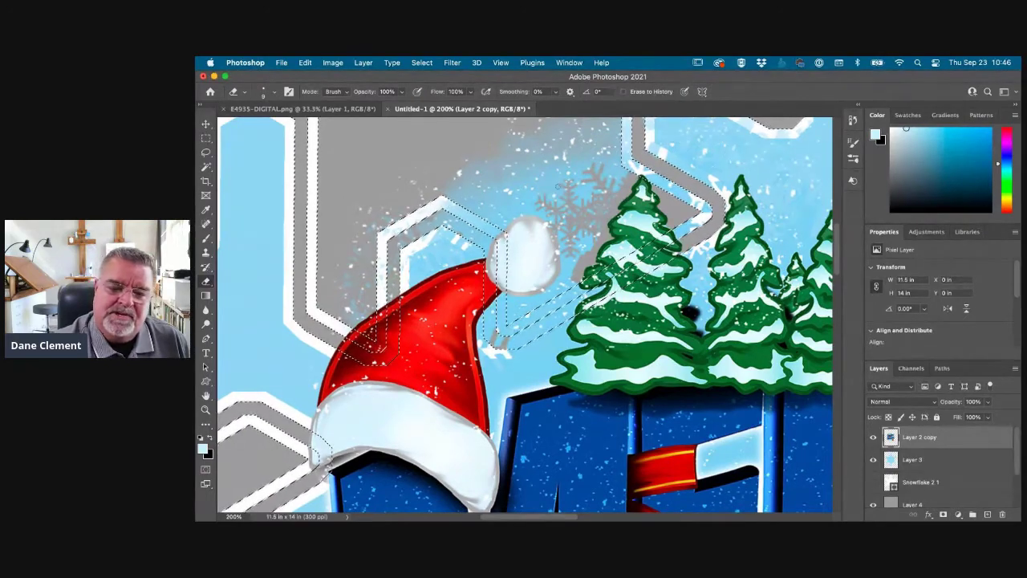
Step: Zoom in on the pom-pom and erase the blue haze above the snowflake, adjusting brush size
key("super+minus")
key("super+minus")
key("super+minus")
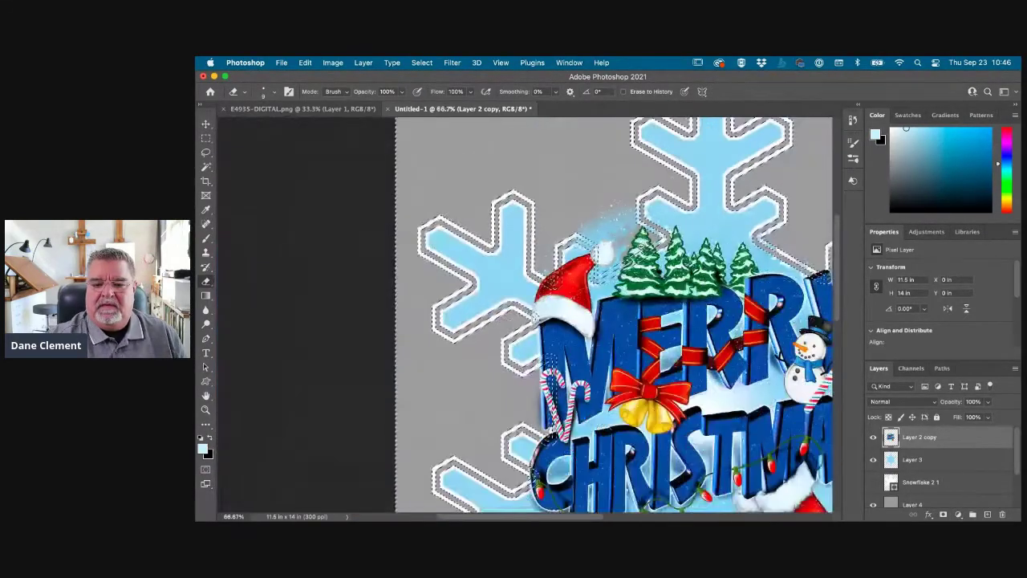
left_click_drag(552, 438, 465, 461)
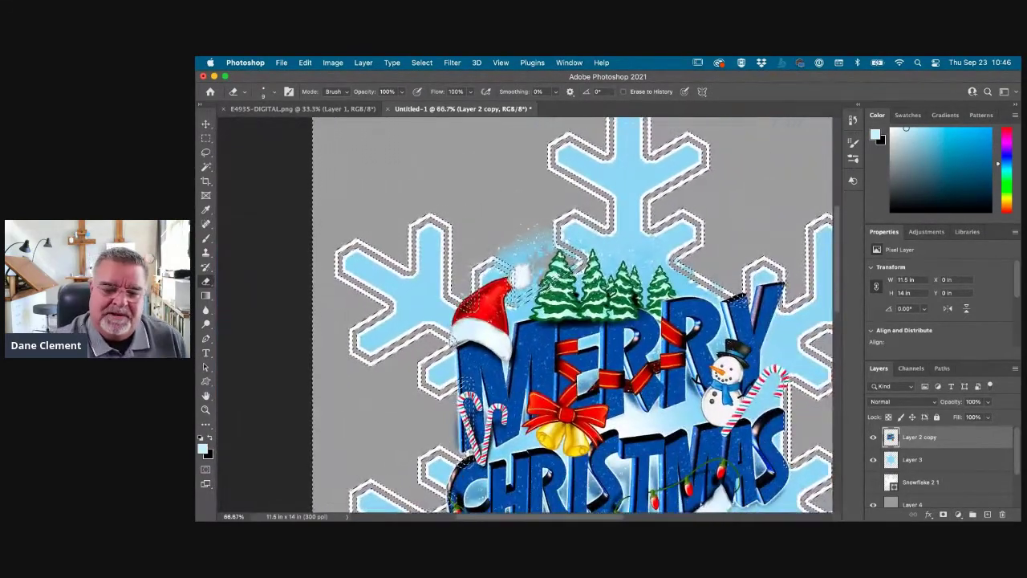
key("super+plus")
key("super+plus")
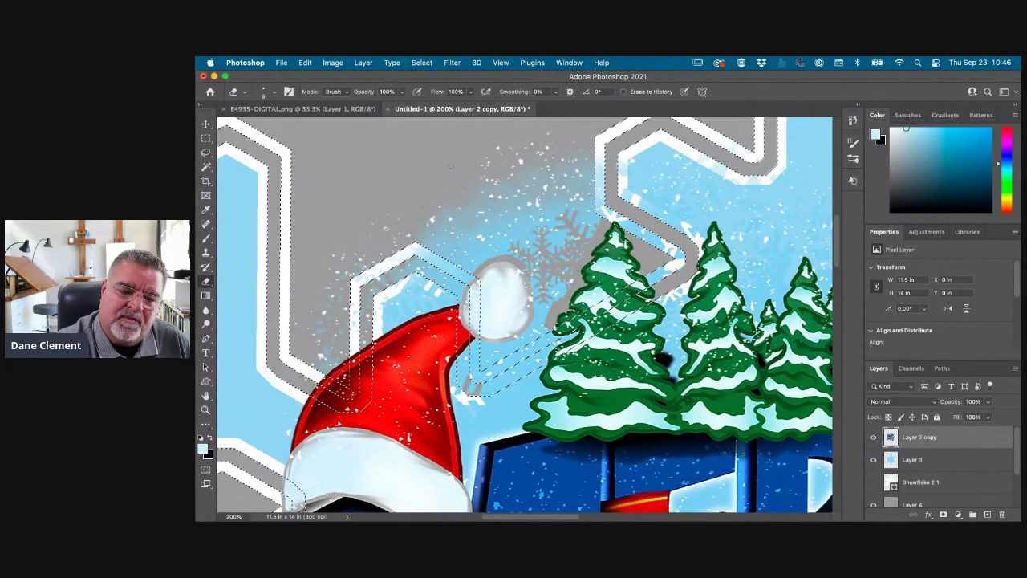
mouse_move(491, 181)
left_mouse_down()
mouse_move(502, 219)
mouse_move(546, 188)
left_mouse_up()
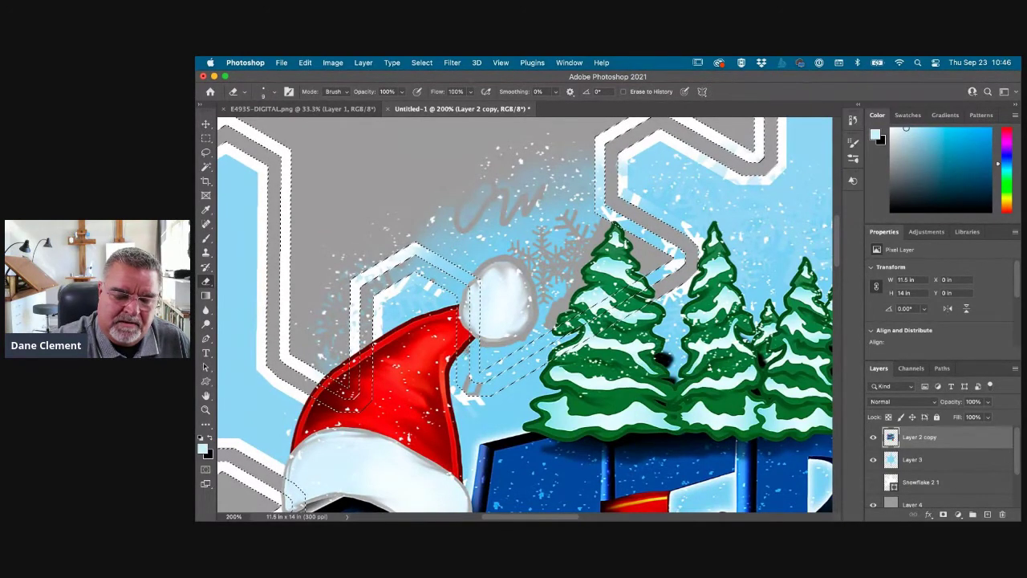
key("bracketright")
key("bracketright")
key("bracketright")
key("bracketright")
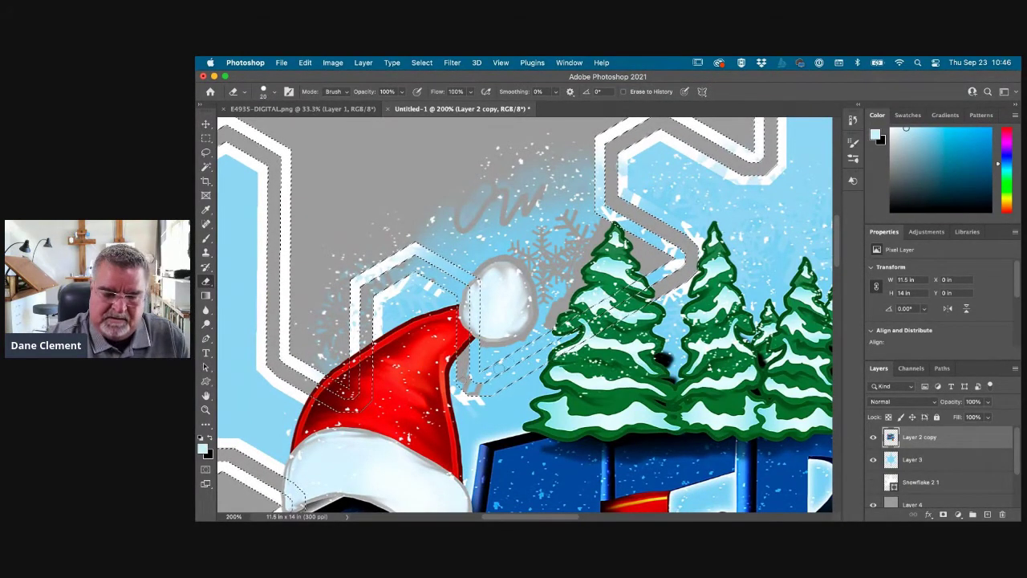
key("bracketleft")
key("bracketleft")
key("bracketleft")
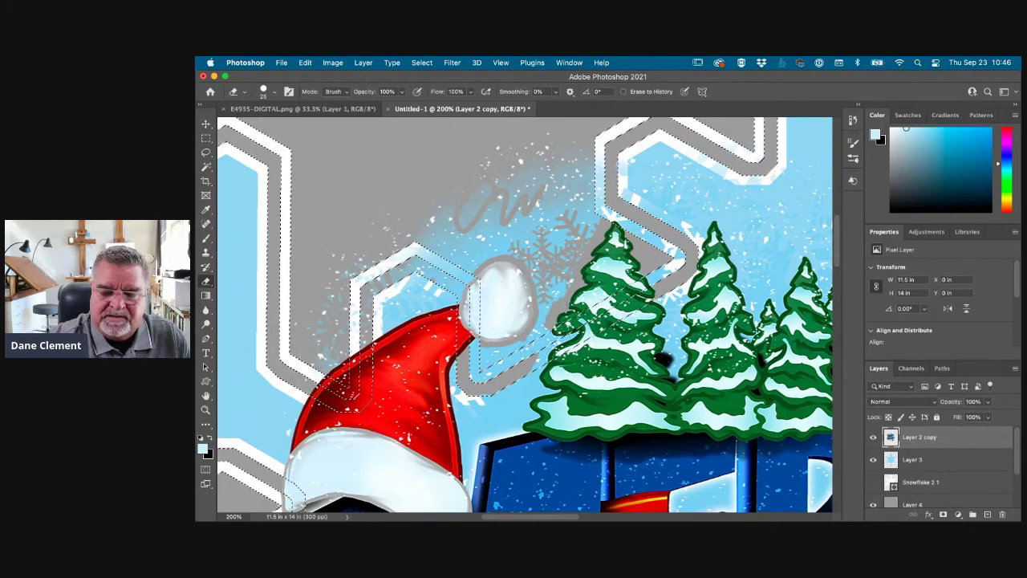
key("bracketleft")
key("bracketleft")
key("bracketleft")
key("bracketleft")
key("bracketleft")
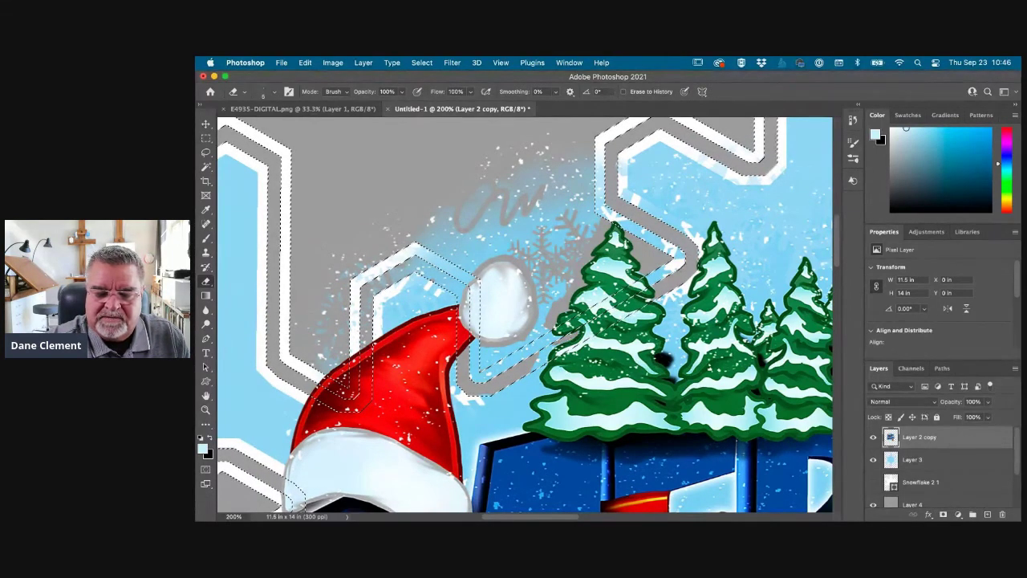
key("bracketright")
key("bracketright")
key("bracketright")
key("bracketright")
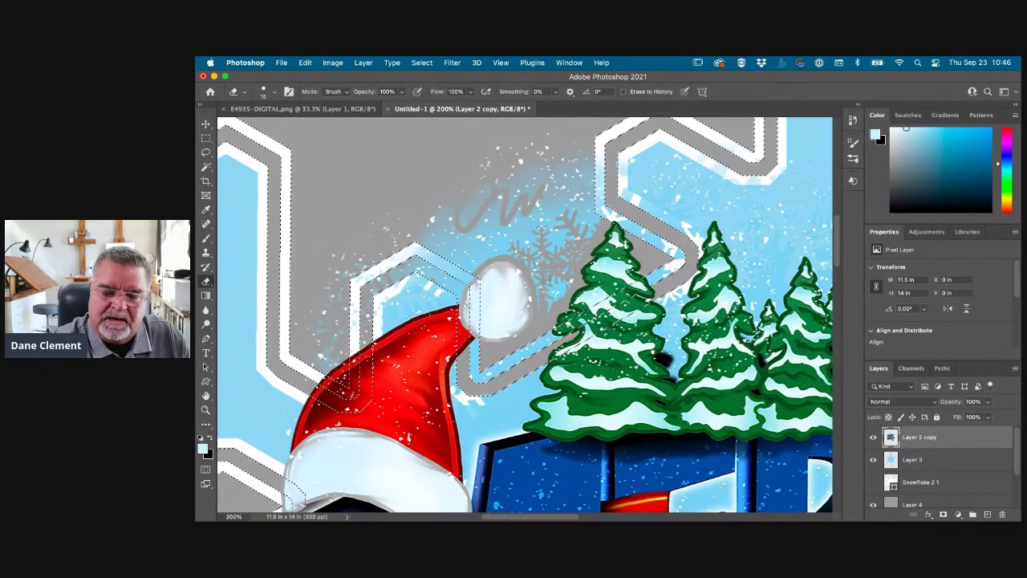
key("bracketright")
key("bracketright")
key("bracketright")
key("bracketright")
key("bracketright")
Step: Erase the remaining haze above the tree tops and left of the pom-pom with a larger eraser
mouse_move(561, 292)
left_mouse_down()
mouse_move(563, 257)
mouse_move(595, 219)
mouse_move(569, 267)
mouse_move(587, 140)
mouse_move(556, 170)
mouse_move(554, 137)
mouse_move(506, 160)
mouse_move(479, 150)
mouse_move(441, 235)
mouse_move(412, 232)
mouse_move(471, 266)
mouse_move(516, 238)
mouse_move(466, 251)
mouse_move(481, 174)
mouse_move(508, 187)
mouse_move(522, 157)
mouse_move(544, 191)
mouse_move(567, 167)
mouse_move(567, 208)
mouse_move(548, 197)
mouse_move(545, 267)
mouse_move(499, 212)
mouse_move(537, 229)
mouse_move(520, 202)
left_mouse_up()
key("bracketright")
scroll(520, 203, "left", 5)
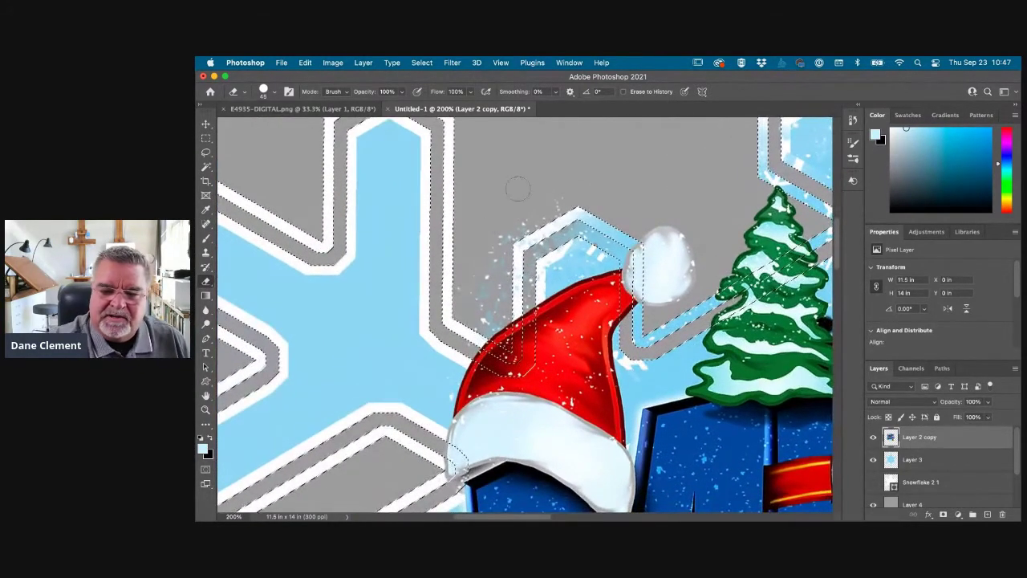
mouse_move(577, 218)
left_mouse_down()
mouse_move(554, 241)
mouse_move(530, 241)
mouse_move(594, 233)
mouse_move(581, 217)
mouse_move(562, 241)
mouse_move(610, 247)
left_mouse_up()
key("bracketleft")
key("bracketleft")
key("bracketleft")
key("bracketleft")
key("bracketleft")
key("bracketleft")
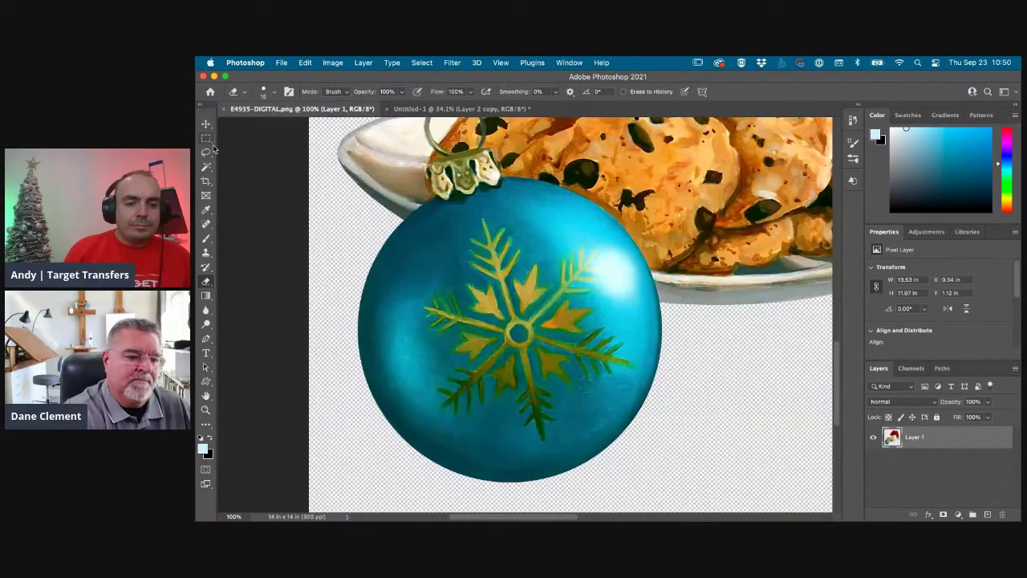
Step: Quick-select the blue ornament with its hook and gold cap, removing the stray lower-right area
left_click(205, 168)
left_click(261, 176)
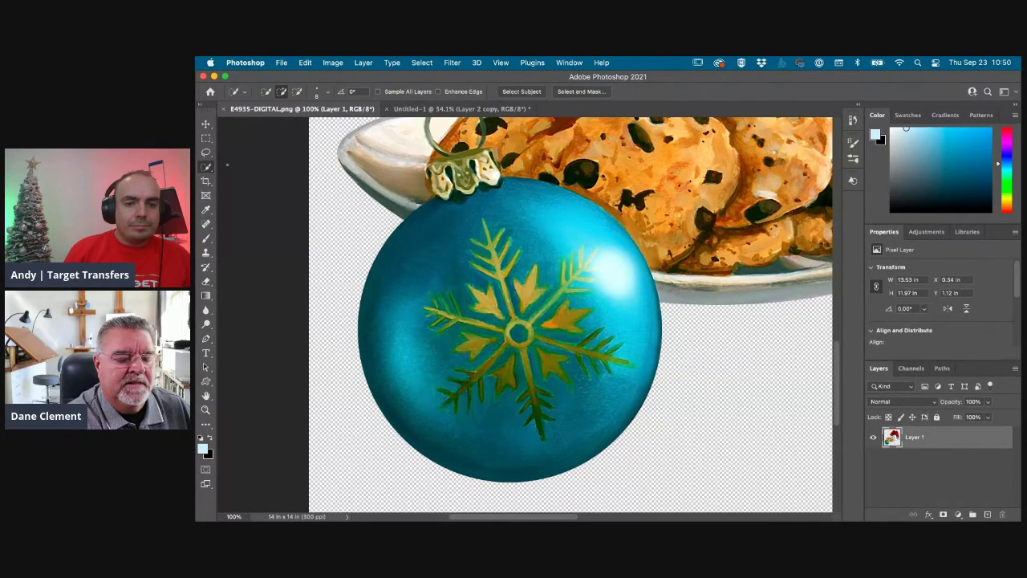
key("bracketright")
key("bracketright")
key("bracketright")
key("bracketright")
key("bracketright")
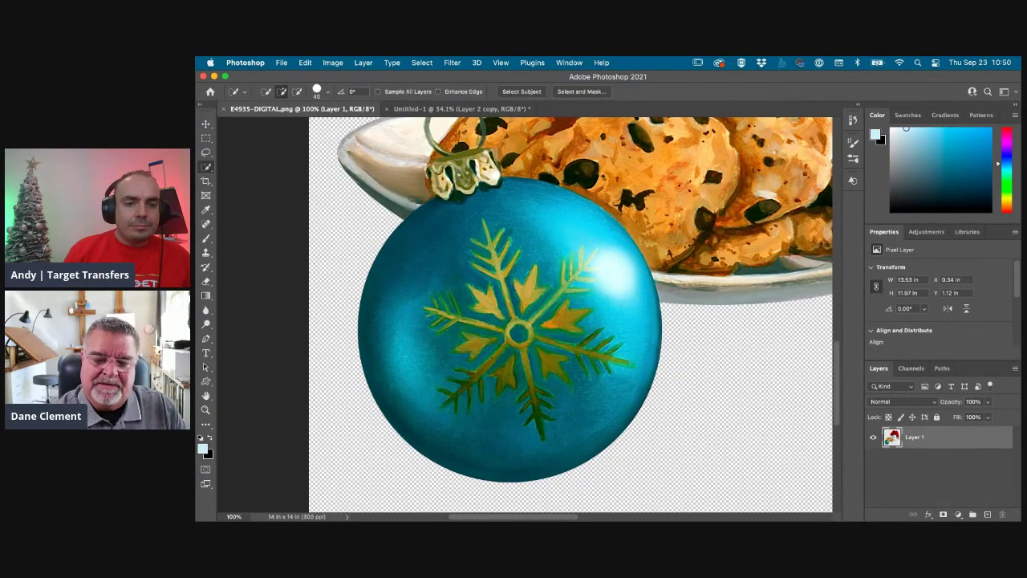
left_click_drag(566, 425, 506, 321)
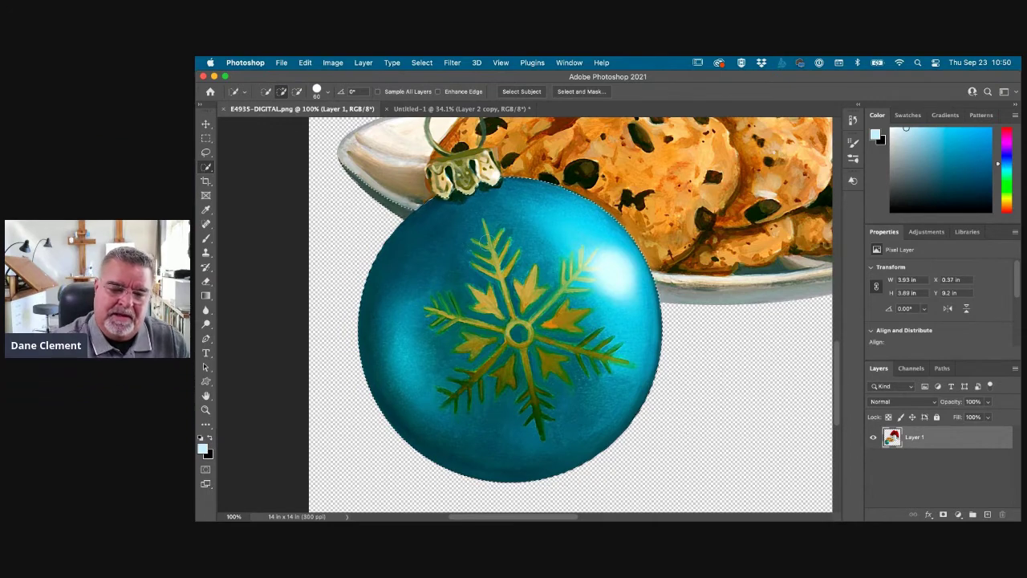
left_click_drag(506, 282, 519, 373)
left_click(473, 214)
left_click(706, 457, "alt")
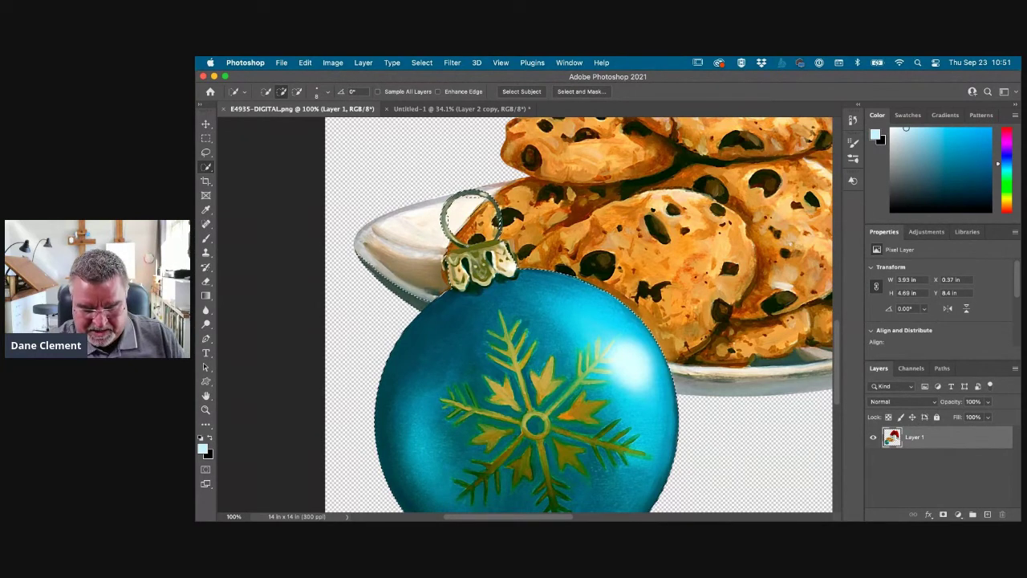
Step: Subtract the bowl's edge from the ornament selection with the Lasso
key("l")
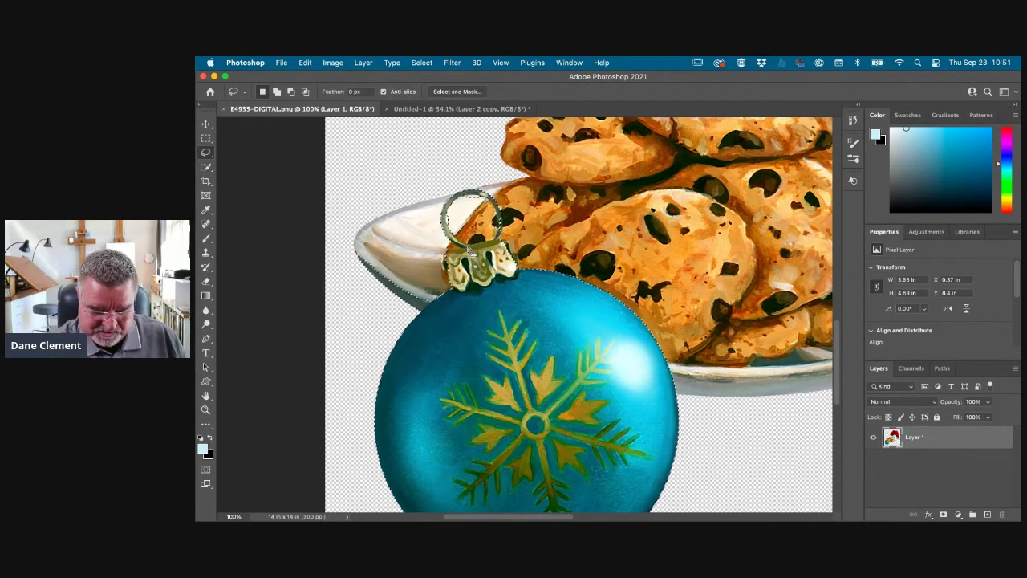
key("alt")
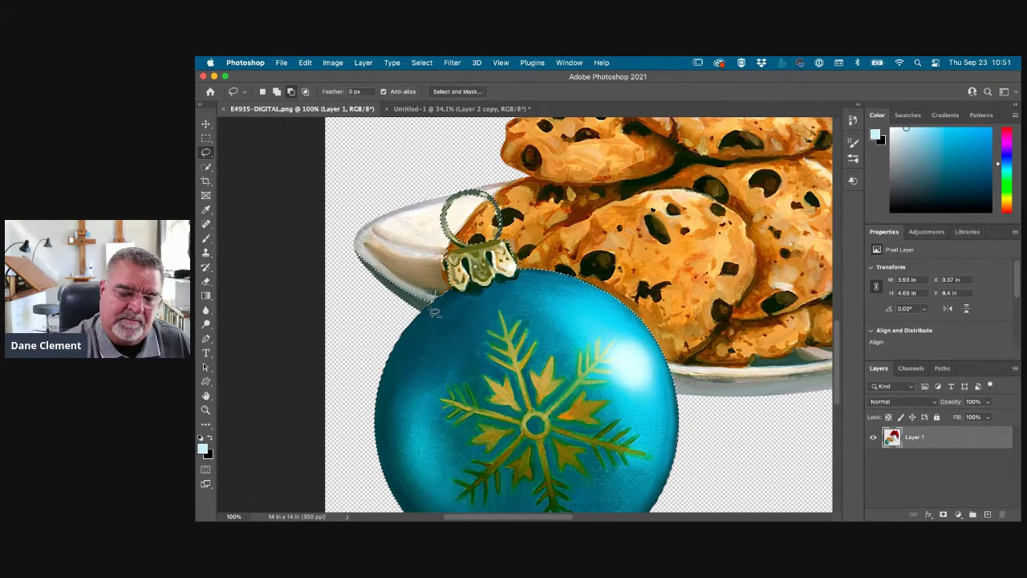
mouse_move(399, 317)
left_mouse_down()
mouse_move(346, 225)
mouse_move(427, 195)
left_mouse_up()
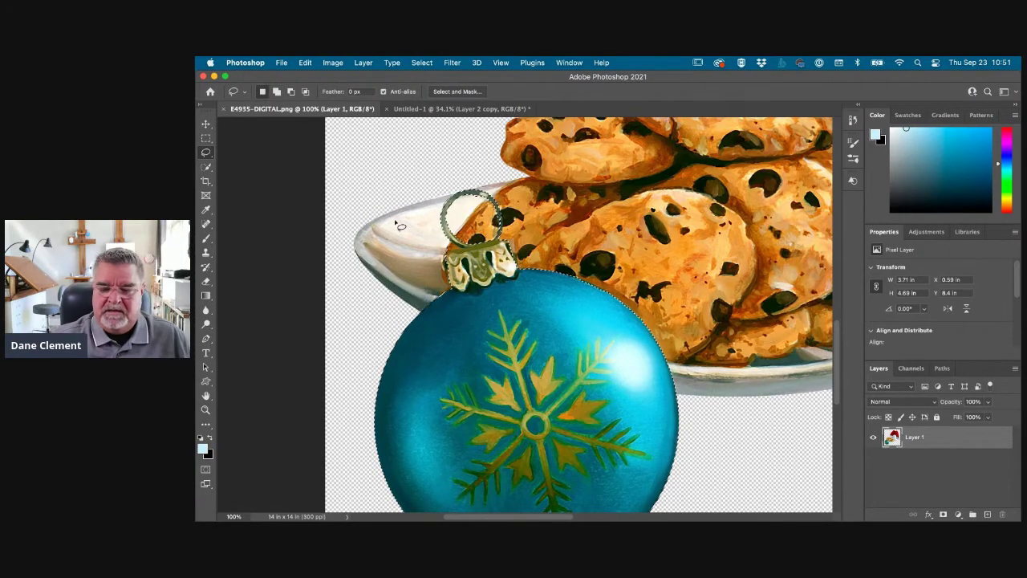
scroll(605, 301, "down", 1)
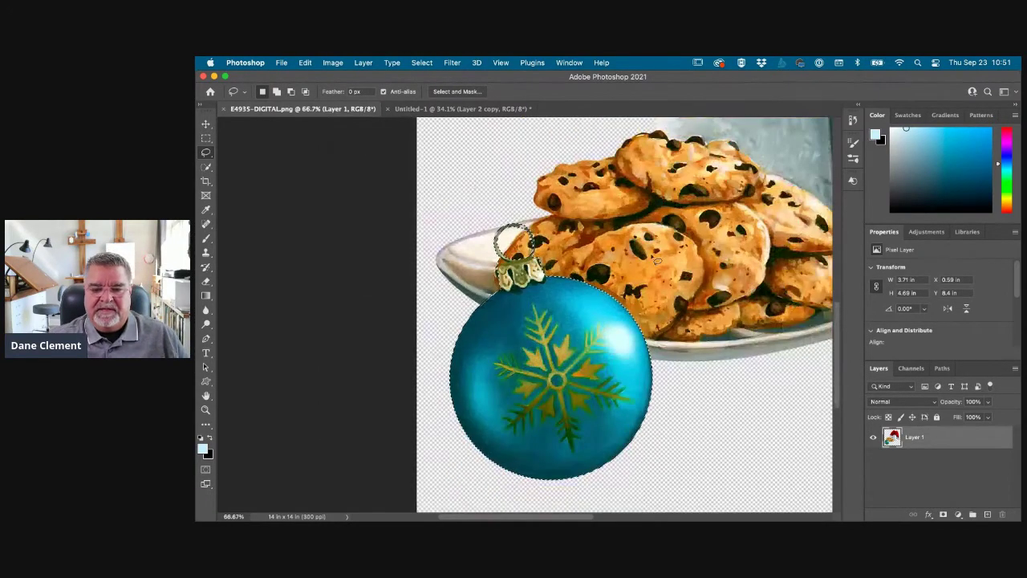
scroll(654, 257, "down", 2)
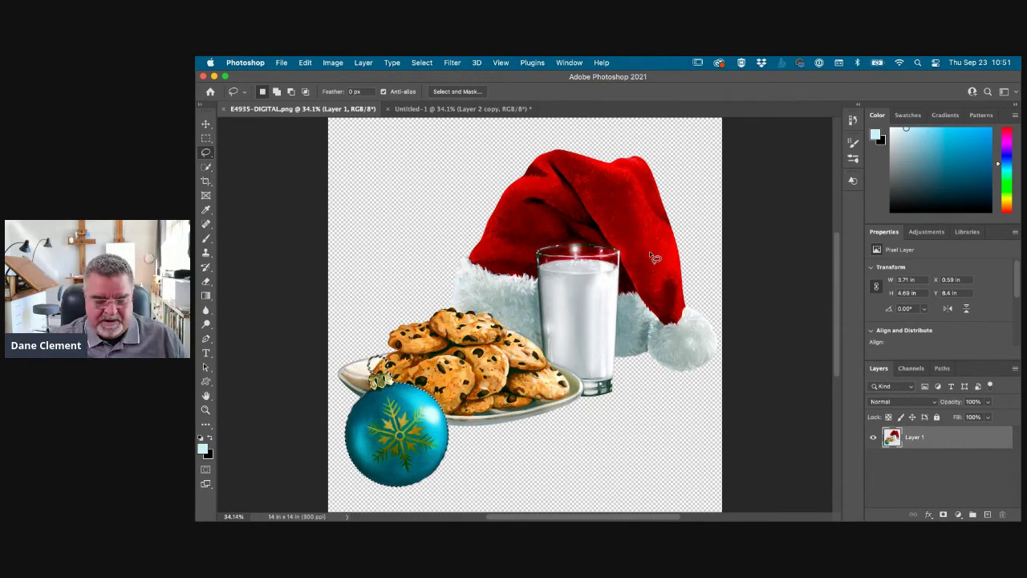
Step: Paste the blue ornament into the Untitled-1 design and move it to the snowflake's top
left_click(411, 108)
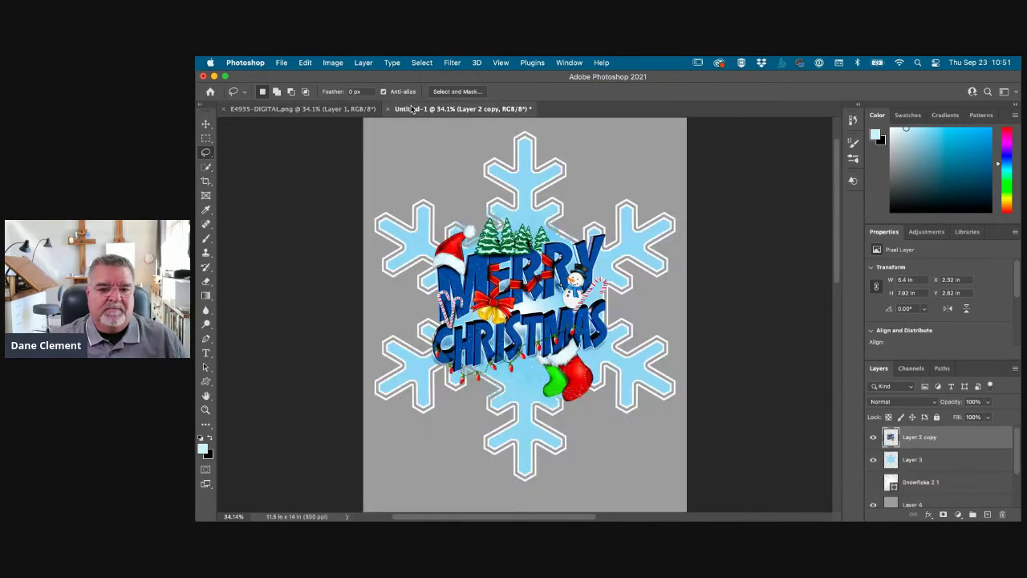
key("super+v")
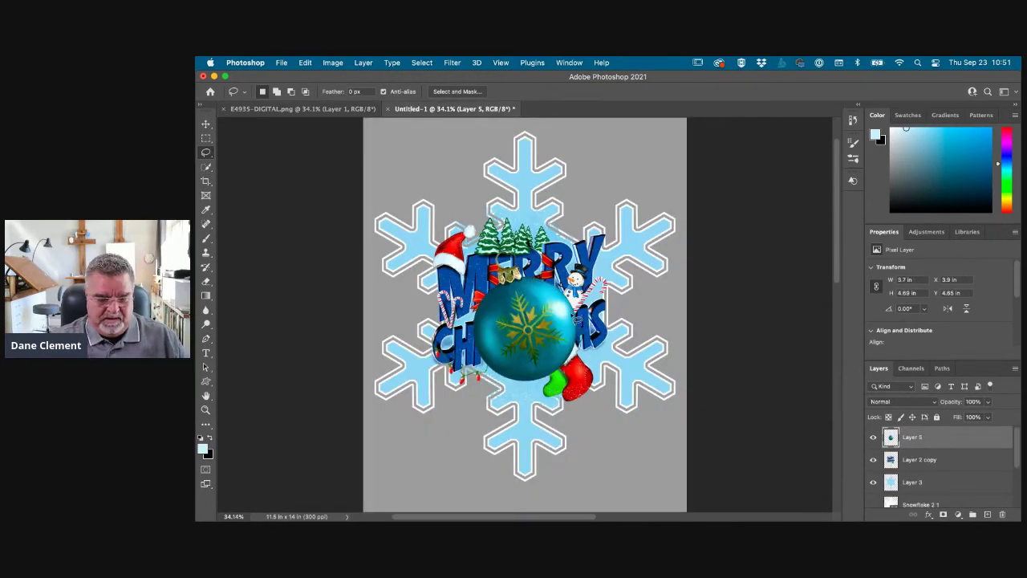
key("v")
mouse_move(539, 341)
left_mouse_down()
mouse_move(575, 303)
mouse_move(554, 197)
mouse_move(551, 228)
left_mouse_up()
Step: Rotate the ornament about 14° clockwise and apply the transform
key("super+t")
left_click_drag(614, 253, 597, 270)
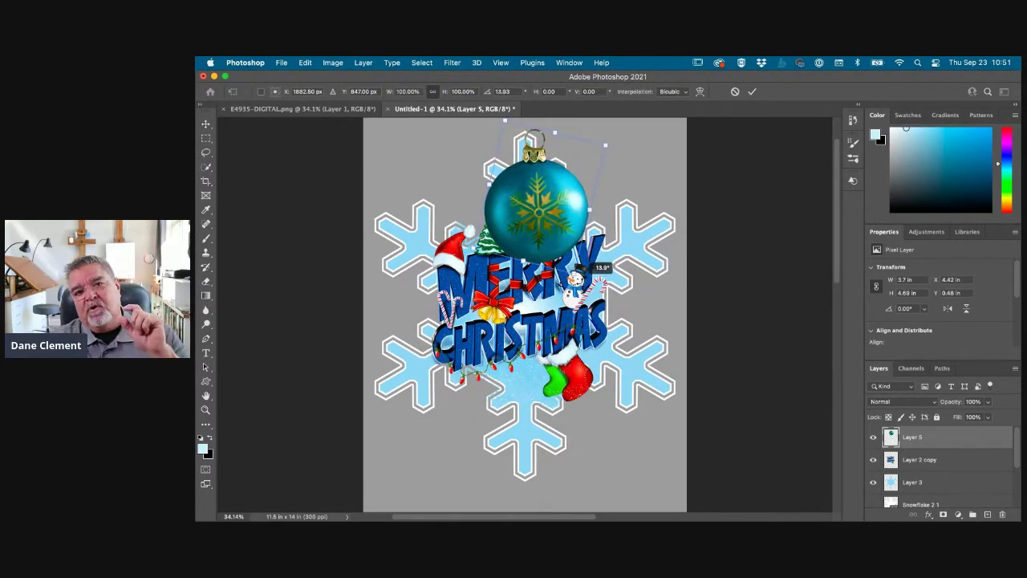
left_click_drag(592, 263, 581, 269)
key("Return")
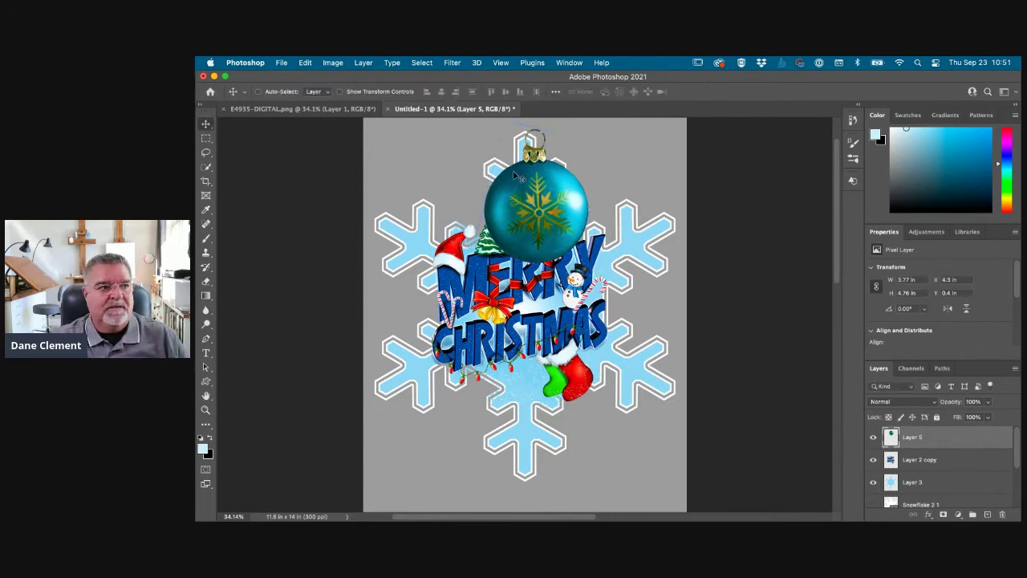
left_click(305, 62)
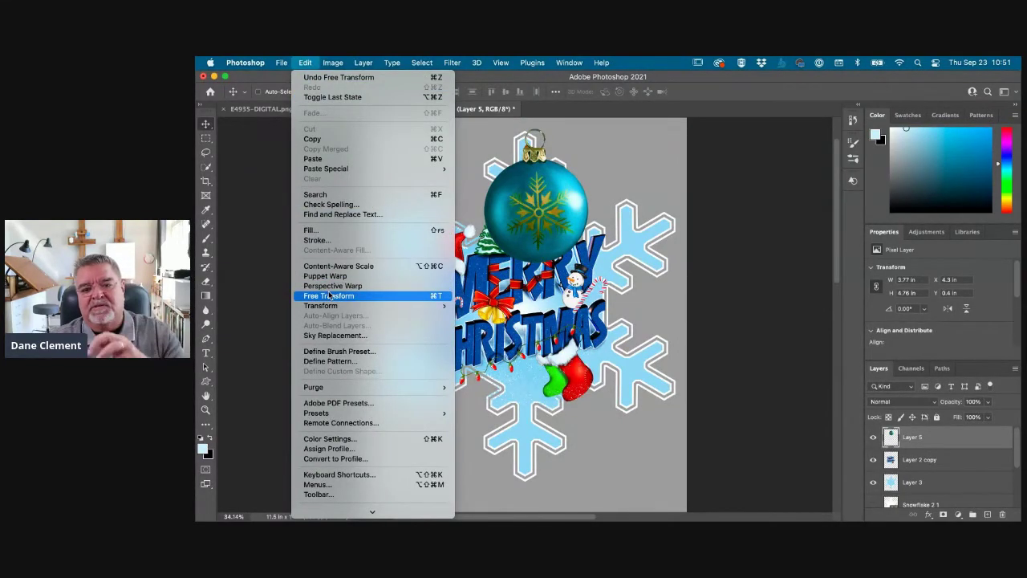
left_click(711, 249)
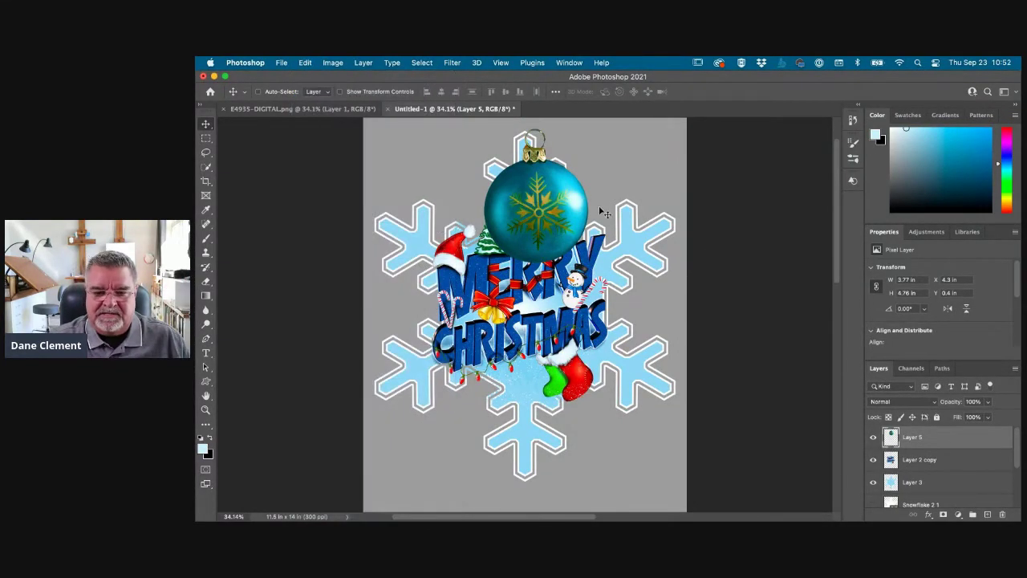
Step: Hide the Merry Christmas artwork and snowflake layers and zoom in on the ornament
left_click(873, 459)
left_click(873, 481)
scroll(909, 459, "down", 3)
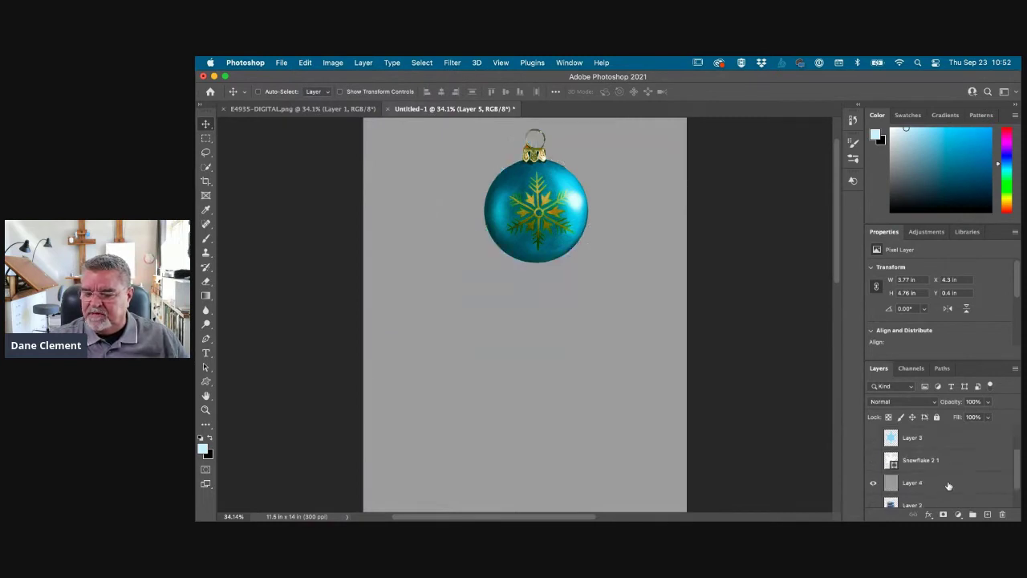
scroll(949, 457, "up", 4)
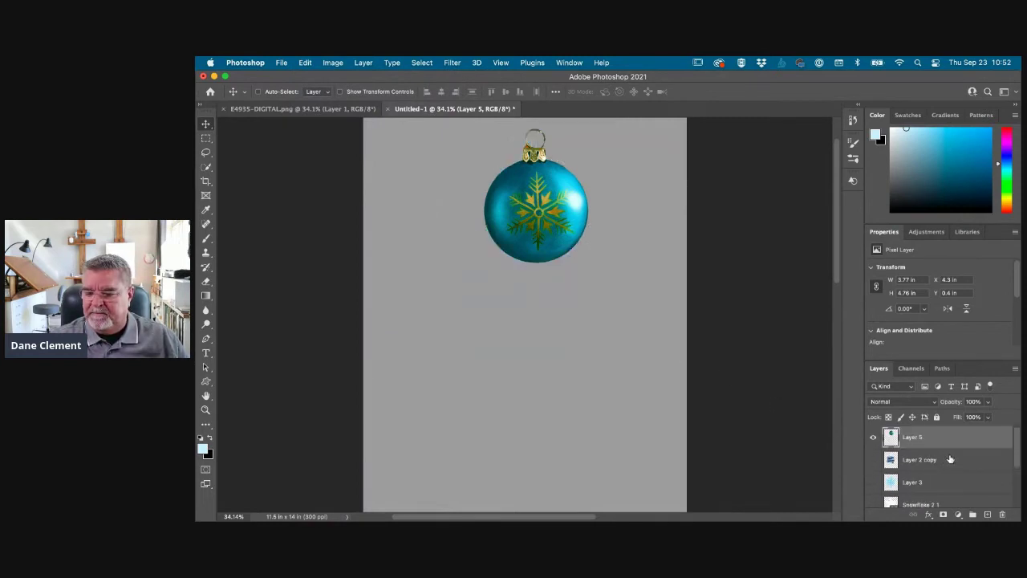
key("super+plus")
key("super+plus")
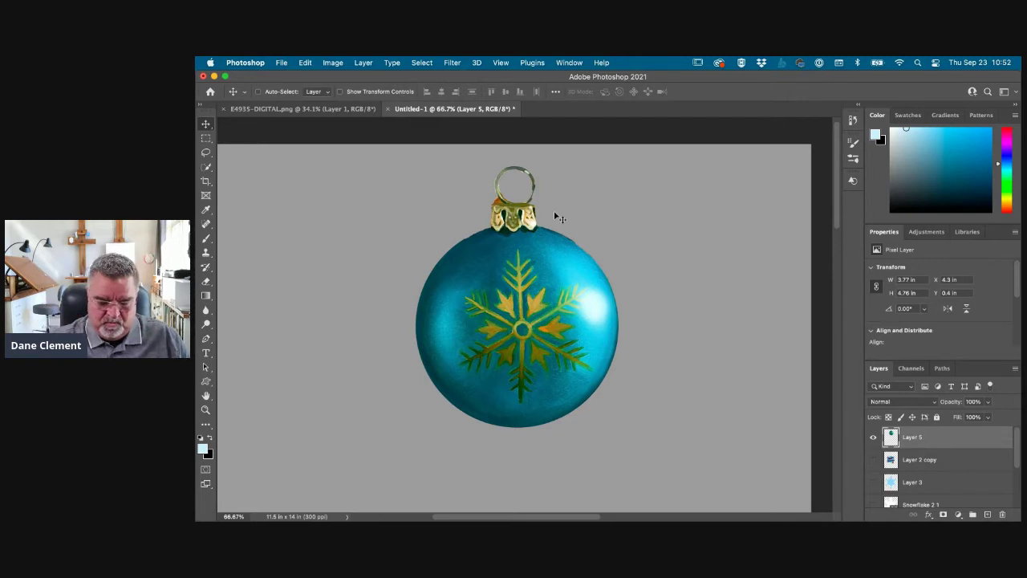
Step: Lasso loosely around the ornament's ball and open Hue/Saturation with Cmd+U
key("l")
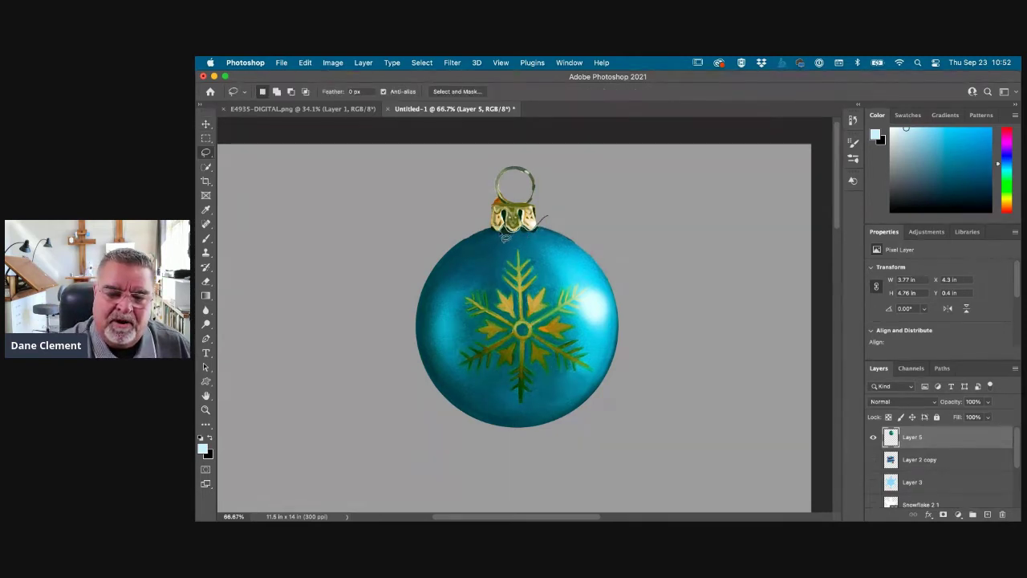
mouse_move(495, 231)
left_mouse_down()
mouse_move(408, 273)
mouse_move(525, 444)
mouse_move(614, 245)
mouse_move(550, 216)
left_mouse_up()
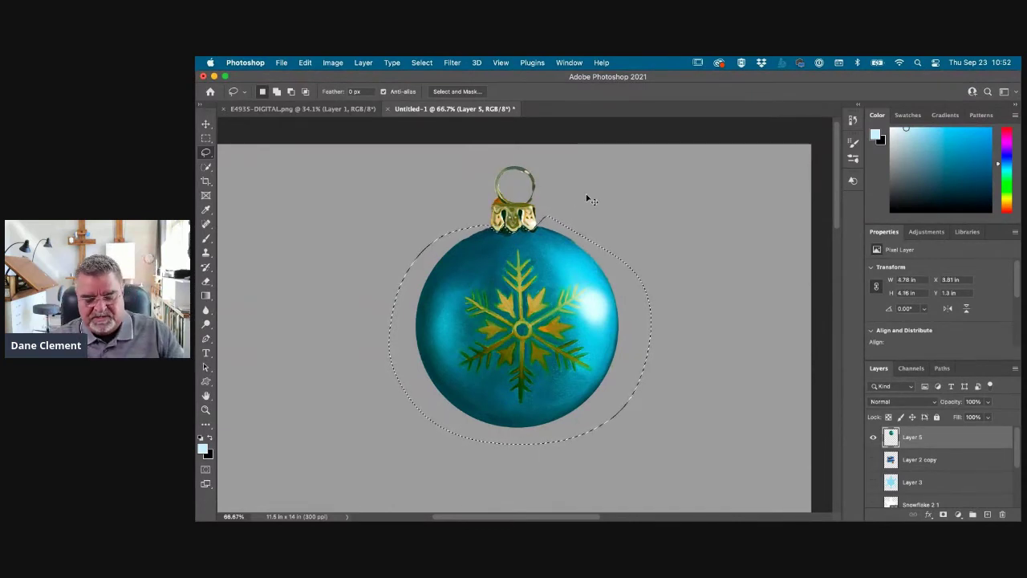
key("ctrl+u")
left_click_drag(592, 149, 747, 108)
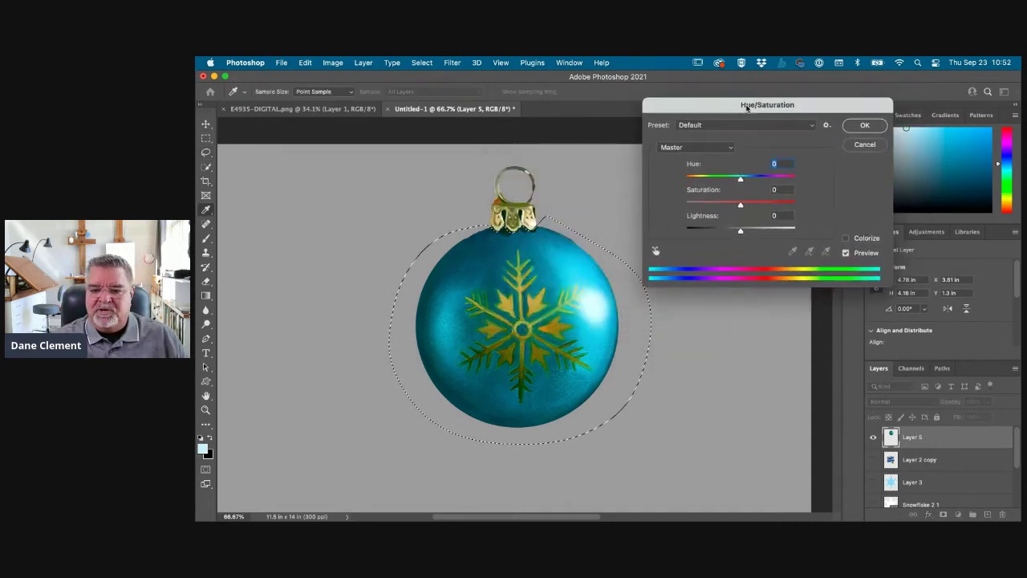
Step: Raise the Reds and Yellows lightness to +100 in Hue/Saturation
left_click(697, 147)
key("Return")
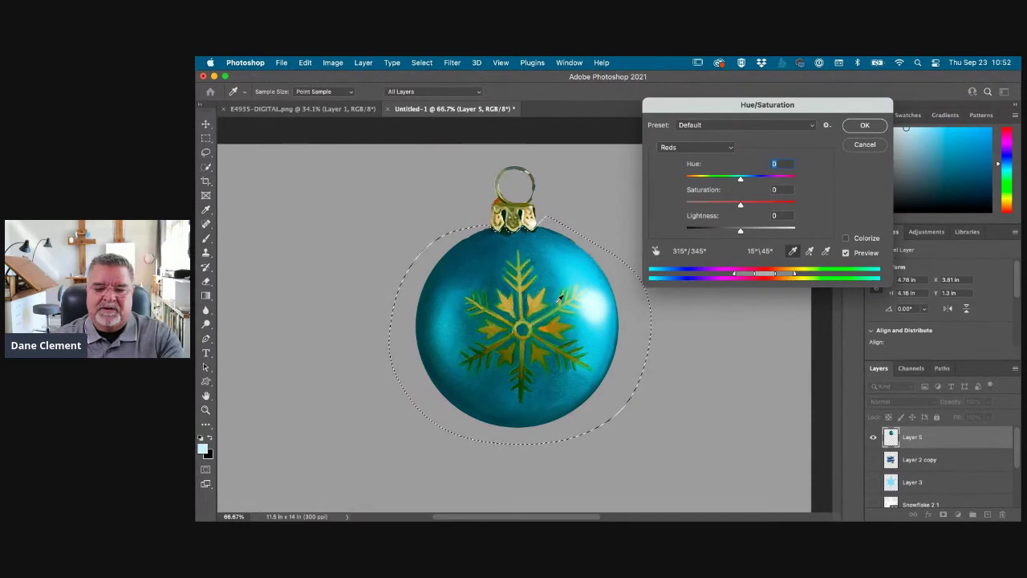
left_click_drag(740, 231, 849, 235)
left_click(709, 150)
left_click(708, 161)
left_click_drag(739, 232, 839, 233)
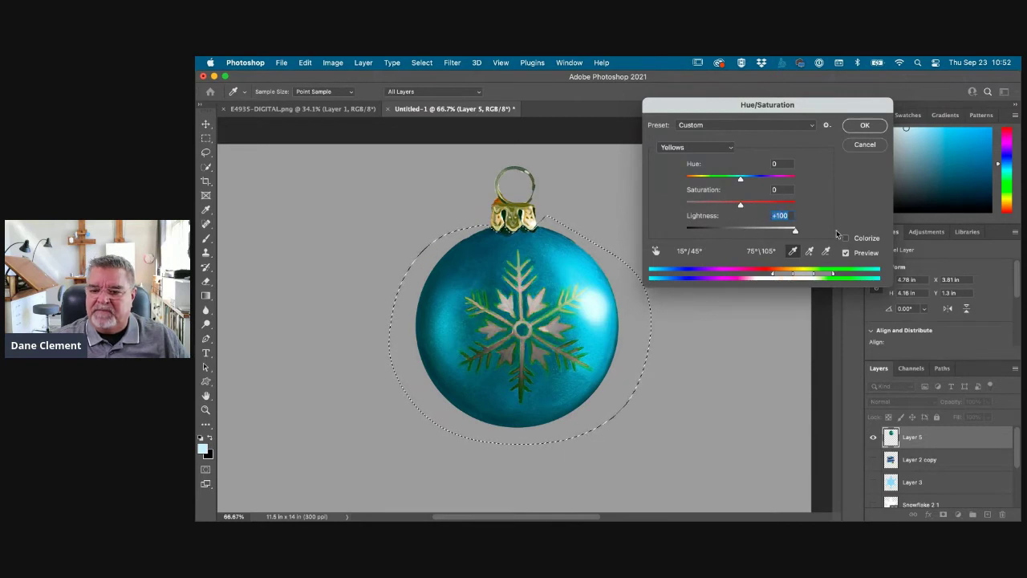
Step: Raise the Greens lightness to +100 and apply the adjustment
left_click(705, 147)
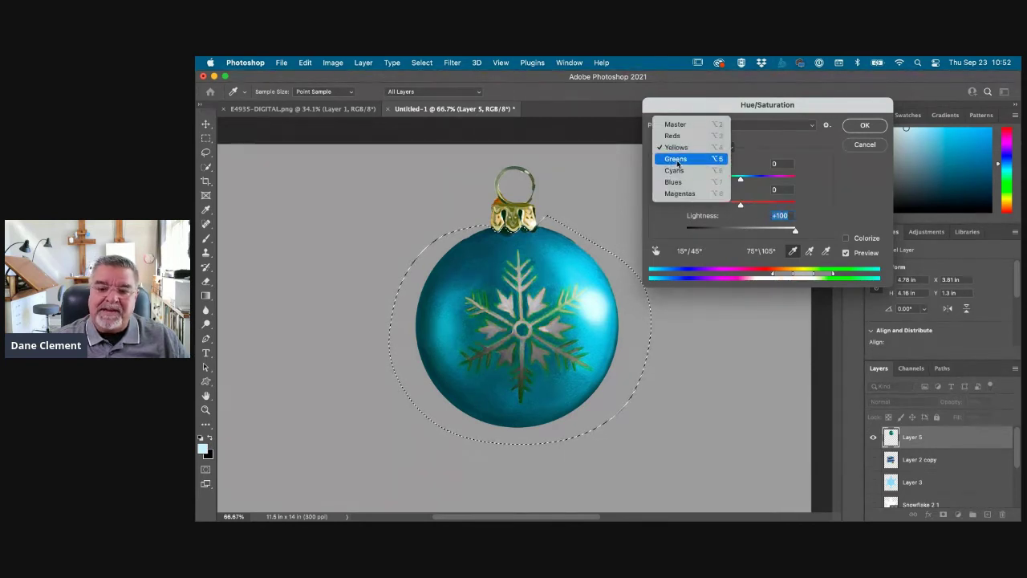
left_click(699, 161)
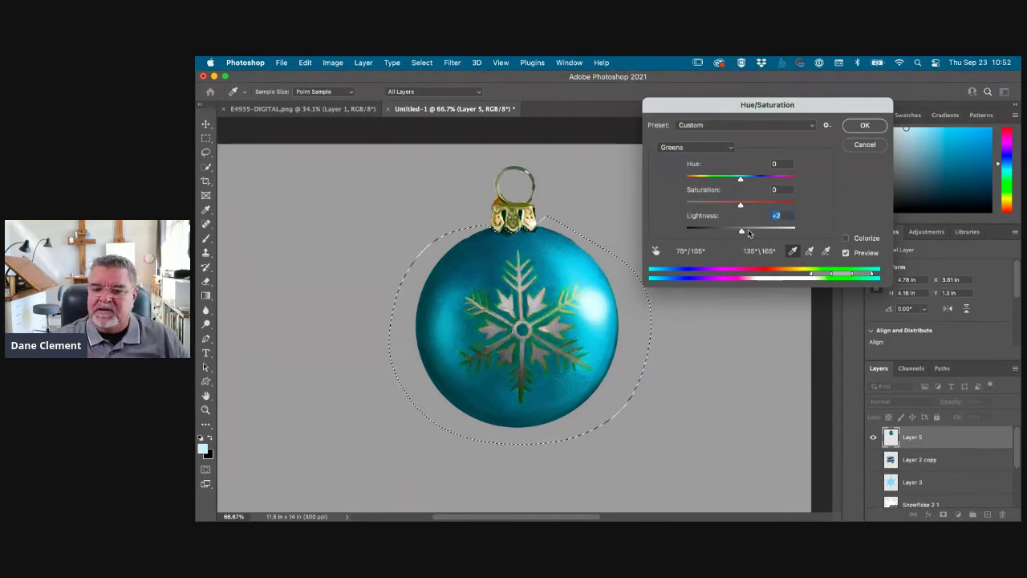
left_click_drag(746, 233, 902, 230)
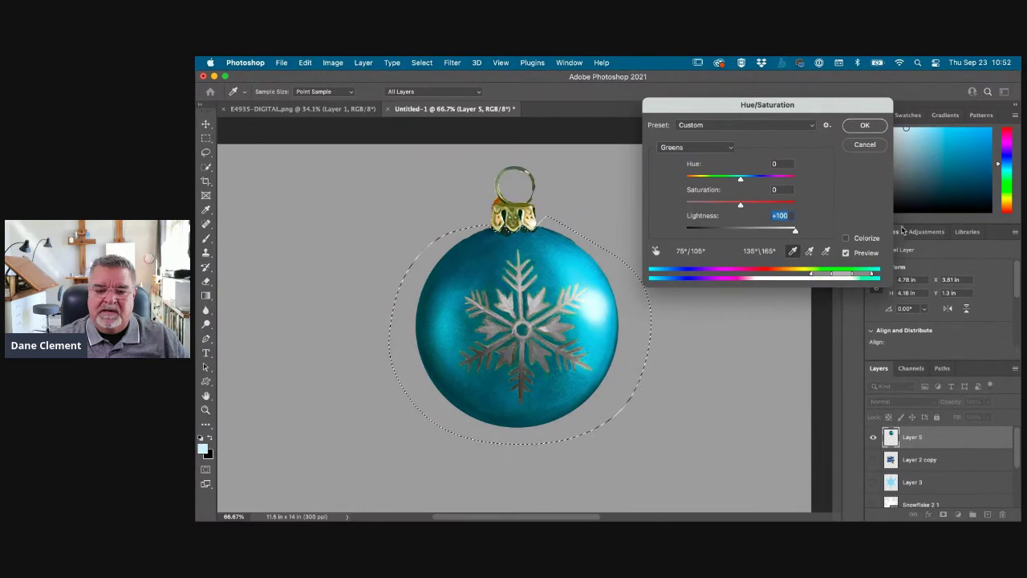
left_click(865, 126)
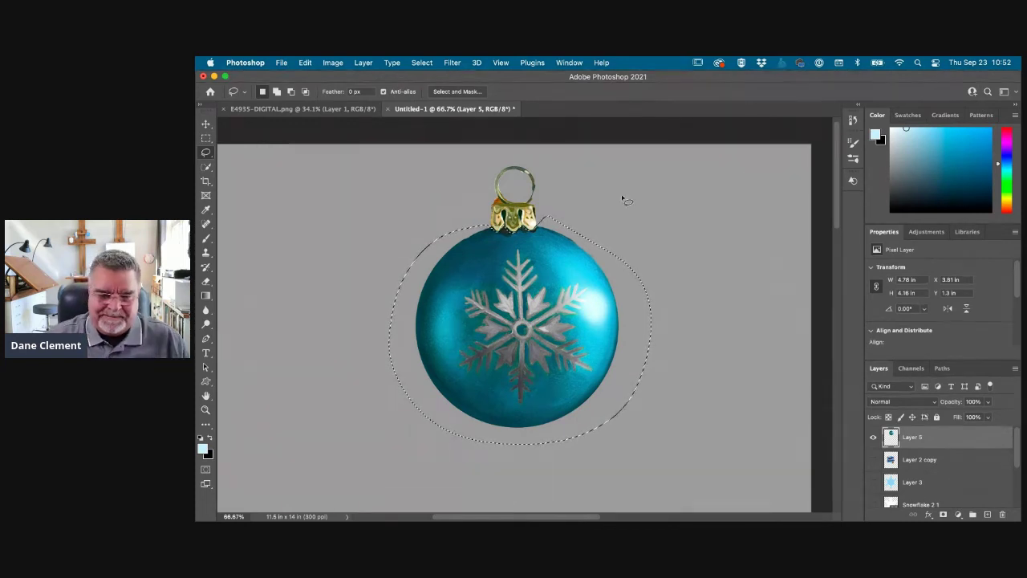
Step: Deselect, then Shift-add the snowflake's arms and stem with the Magic Wand
left_click(584, 231)
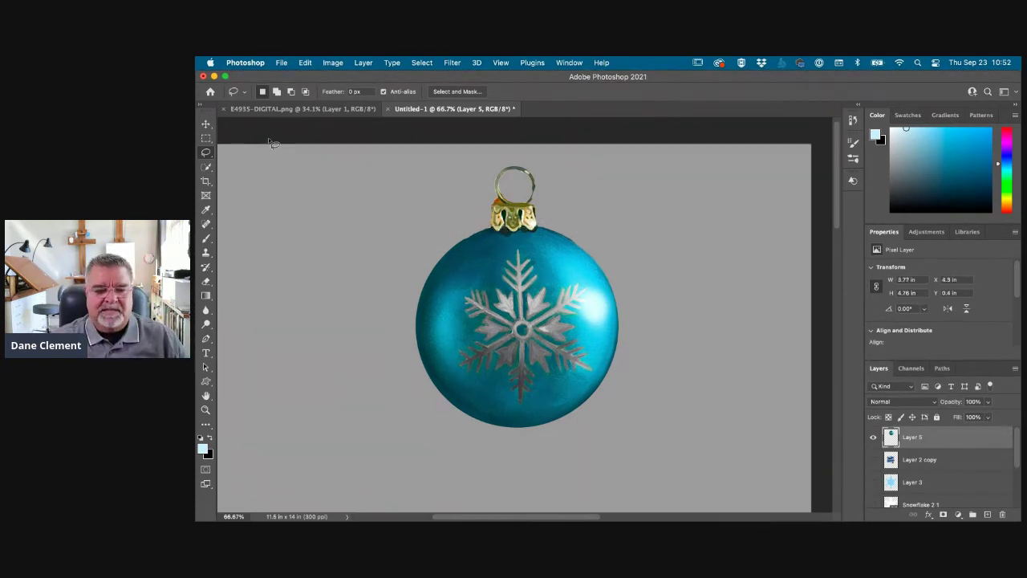
left_click_drag(205, 166, 238, 189)
left_click(238, 188)
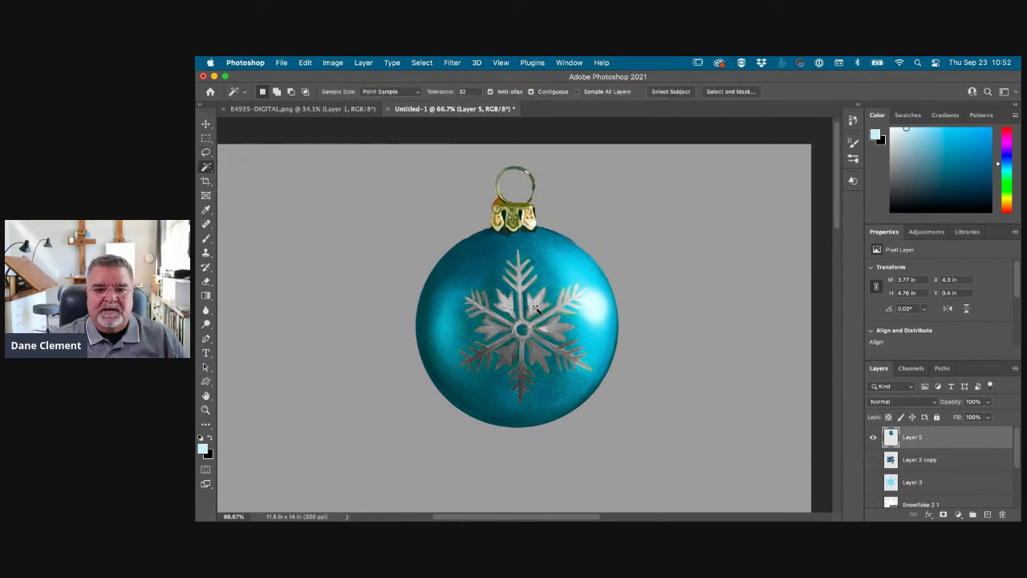
key("shift")
left_click(520, 279, "shift")
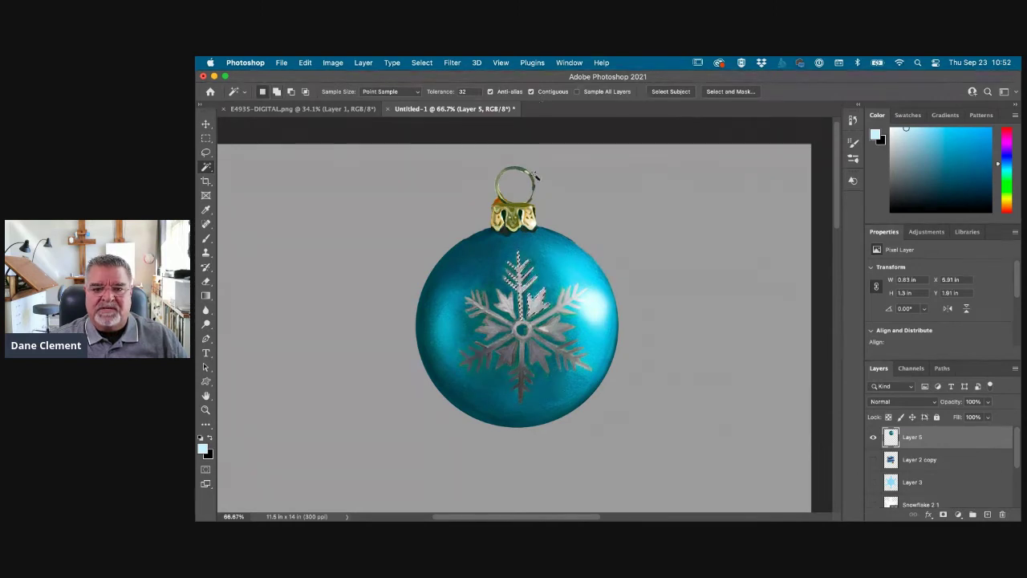
left_click(536, 349, "shift")
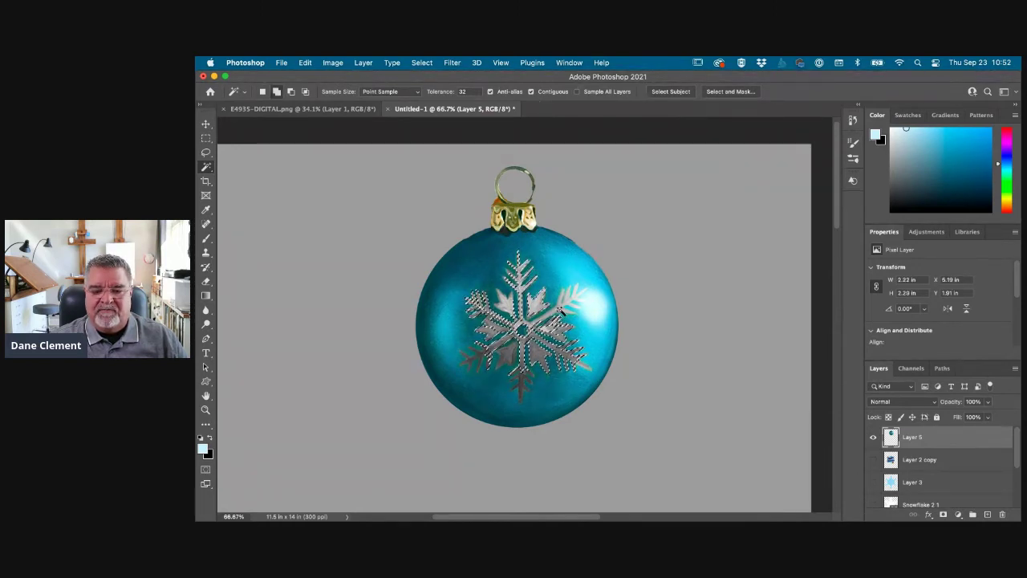
left_click(592, 304, "shift")
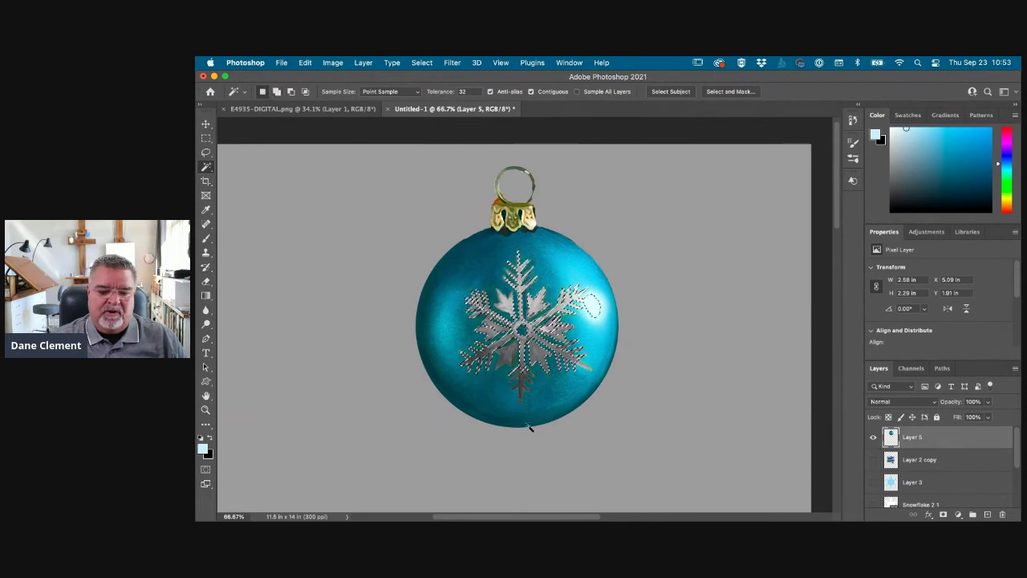
left_click(539, 353, "shift")
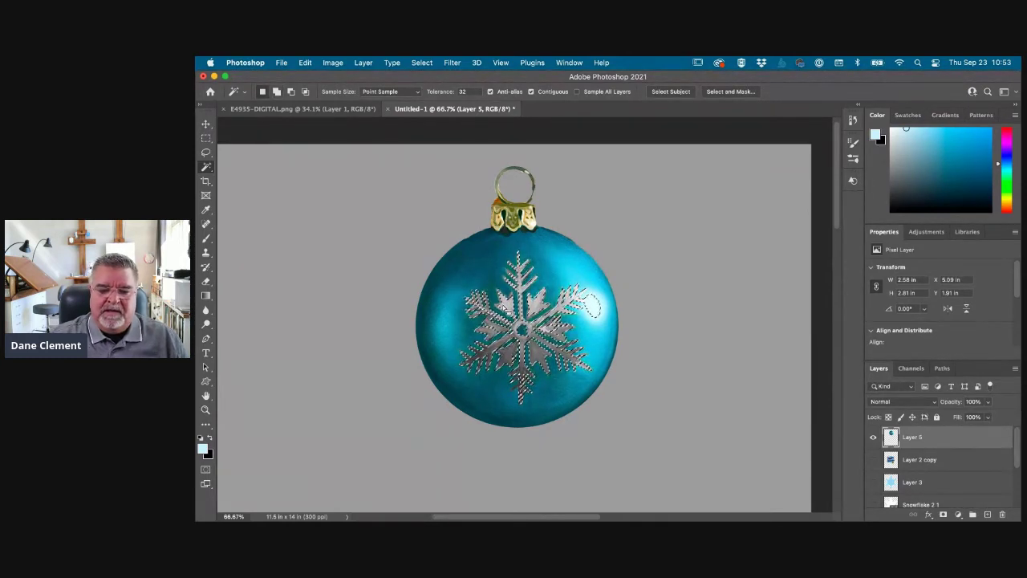
Step: Lasso out the stray highlight, hide extras, and open Levels for the snowflake
key("l")
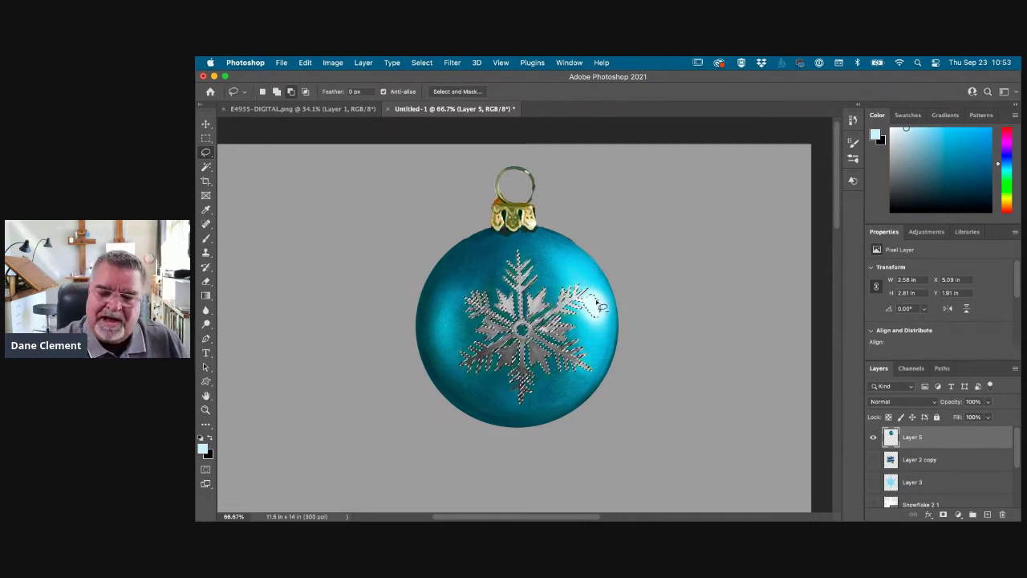
mouse_move(595, 294)
left_mouse_down()
mouse_move(588, 305)
mouse_move(600, 289)
left_mouse_up()
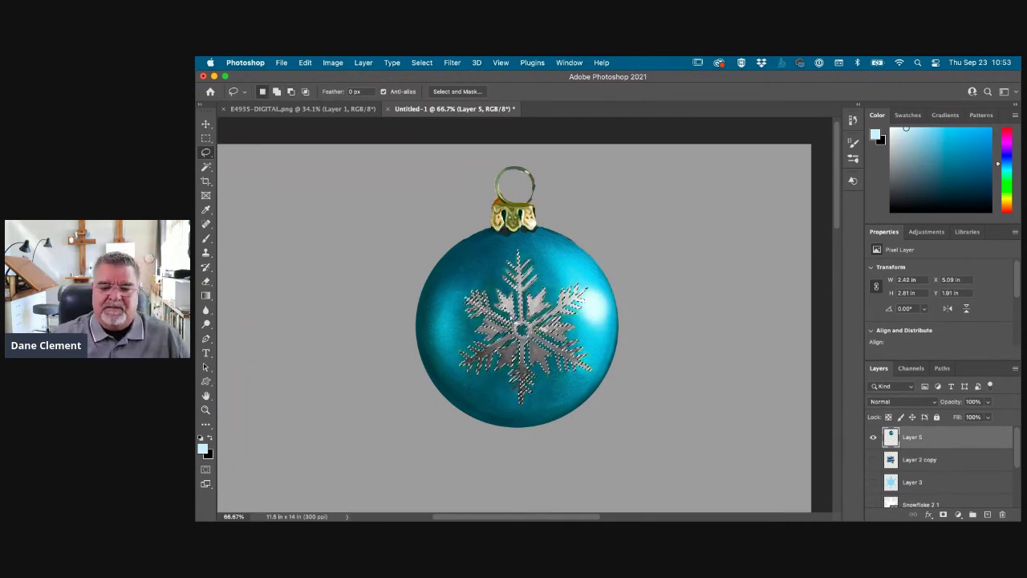
left_click(495, 61)
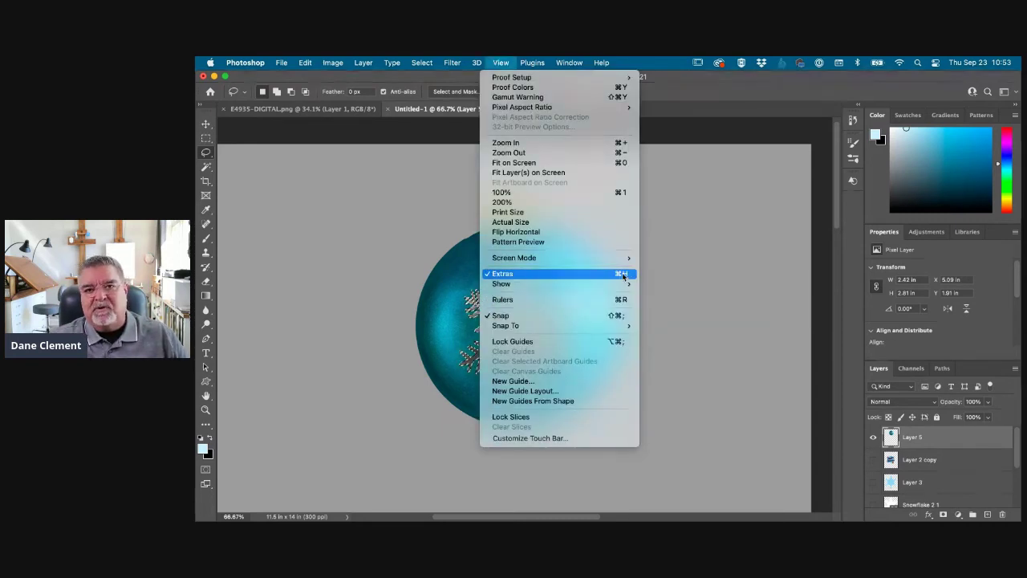
left_click(504, 275)
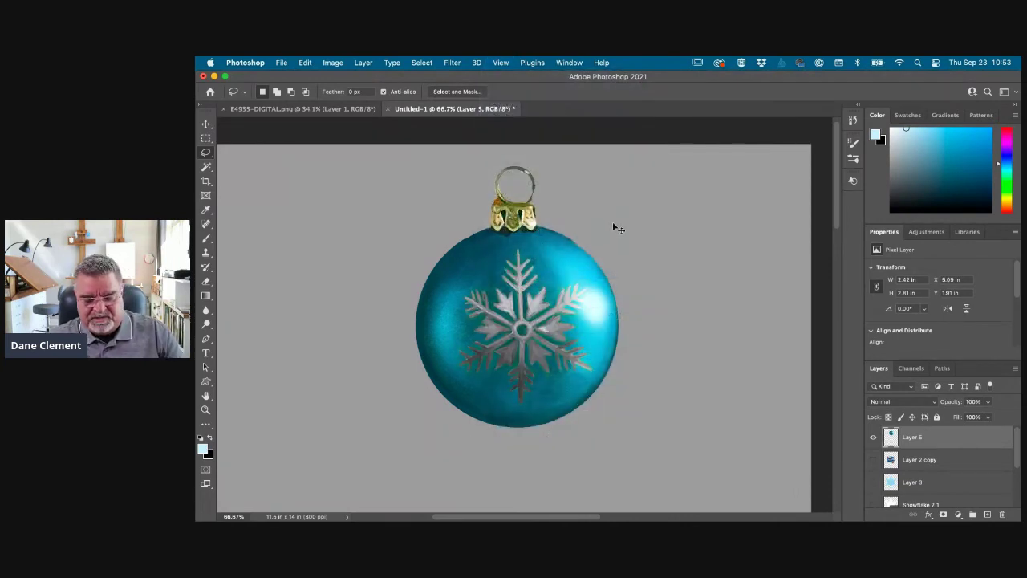
key("super+l")
left_click_drag(626, 152, 756, 120)
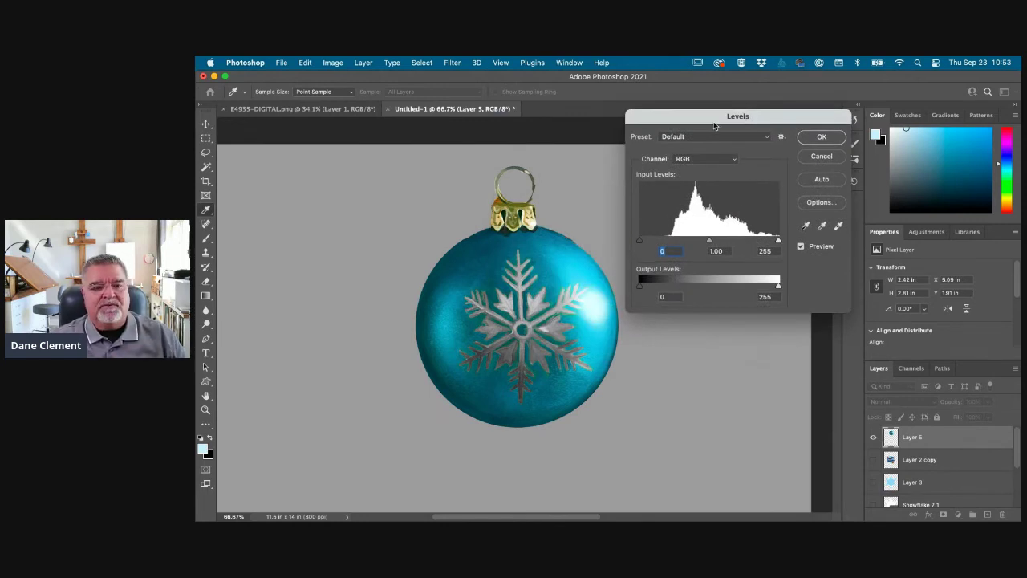
Step: Brighten the snowflake to near white by setting the Levels white input to 208
left_click_drag(778, 241, 685, 243)
left_click(833, 139)
key("l")
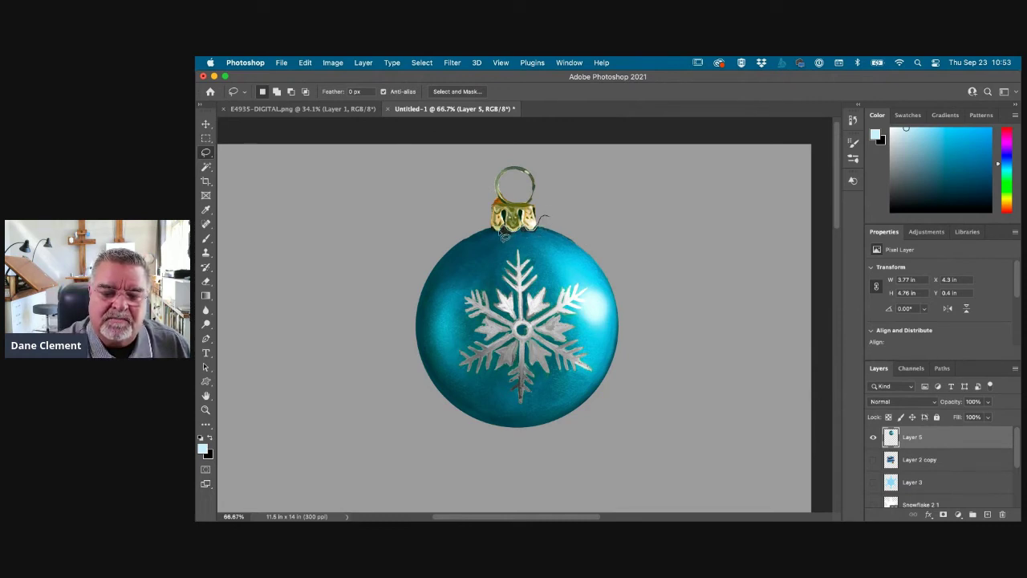
Step: Loosely lasso the ornament, deselect, and bring up Hue/Saturation with Cmd+U
mouse_move(488, 223)
left_mouse_down()
mouse_move(462, 227)
mouse_move(406, 290)
mouse_move(407, 371)
mouse_move(453, 419)
mouse_move(521, 437)
mouse_move(608, 403)
mouse_move(637, 323)
mouse_move(593, 243)
mouse_move(544, 216)
left_mouse_up()
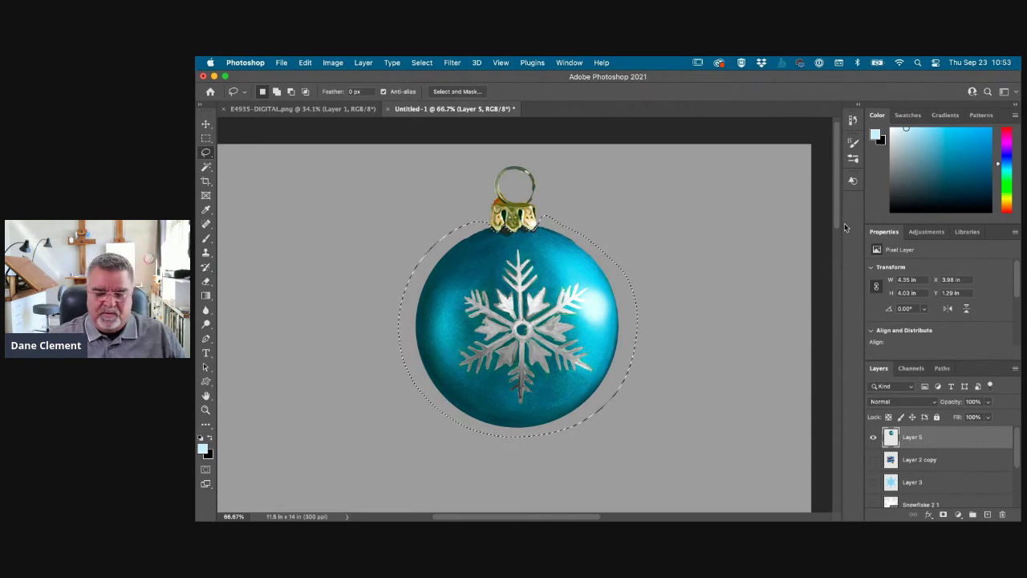
left_click(762, 267)
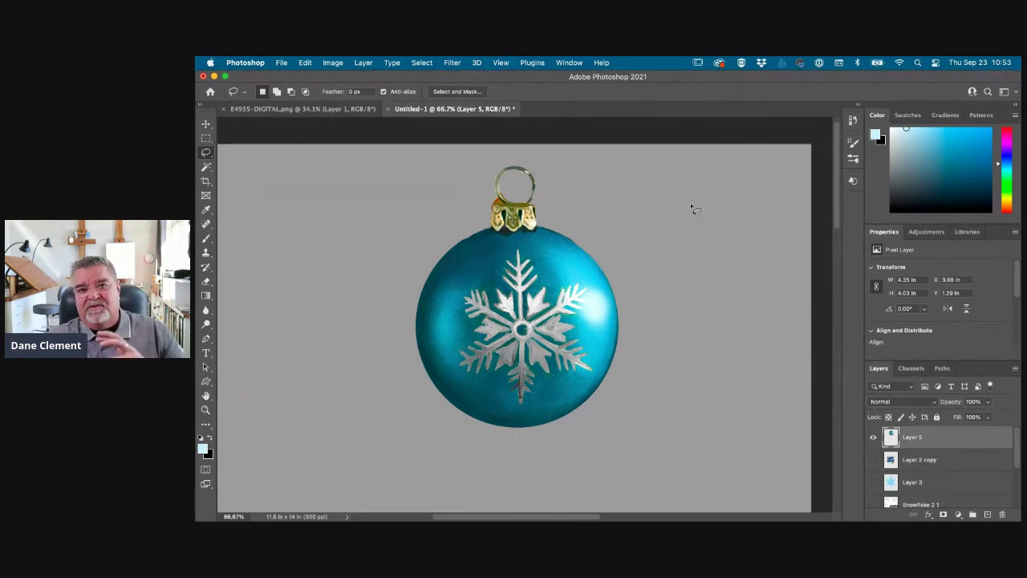
left_click(497, 62)
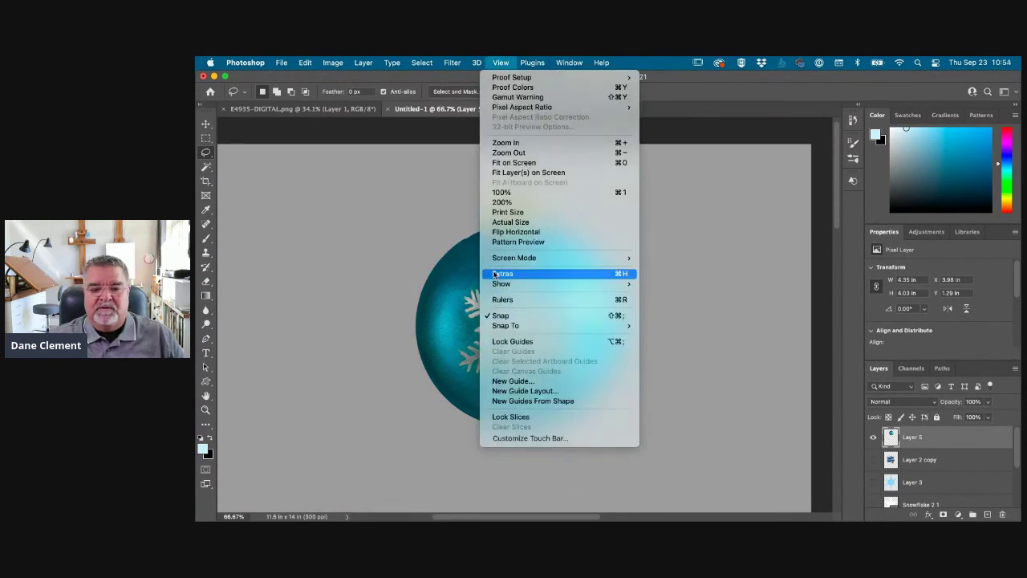
left_click(388, 245)
key("super+u")
Step: Shift the ornament's hue from blue to red in Hue/Saturation
left_click_drag(760, 104, 773, 90)
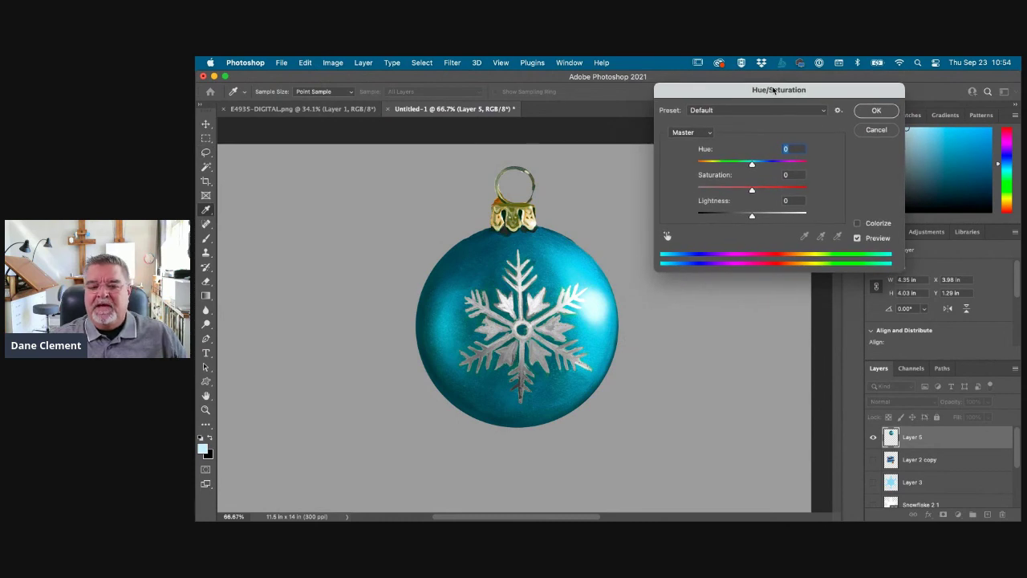
left_click_drag(751, 164, 775, 190)
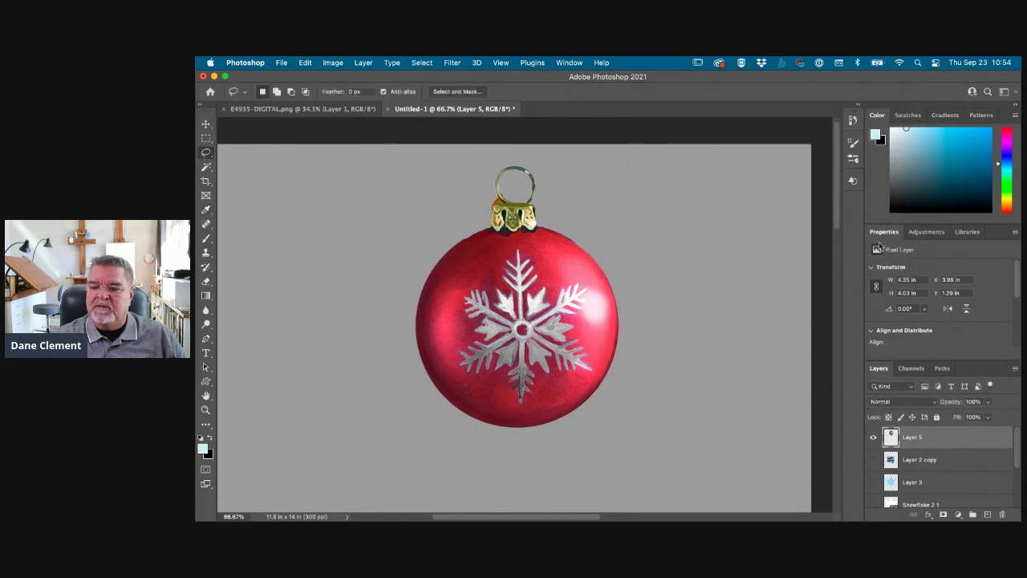
left_click(876, 112)
Step: Duplicate the layer as Layer 5 copy and shift its hue to green
left_click_drag(891, 435, 988, 514)
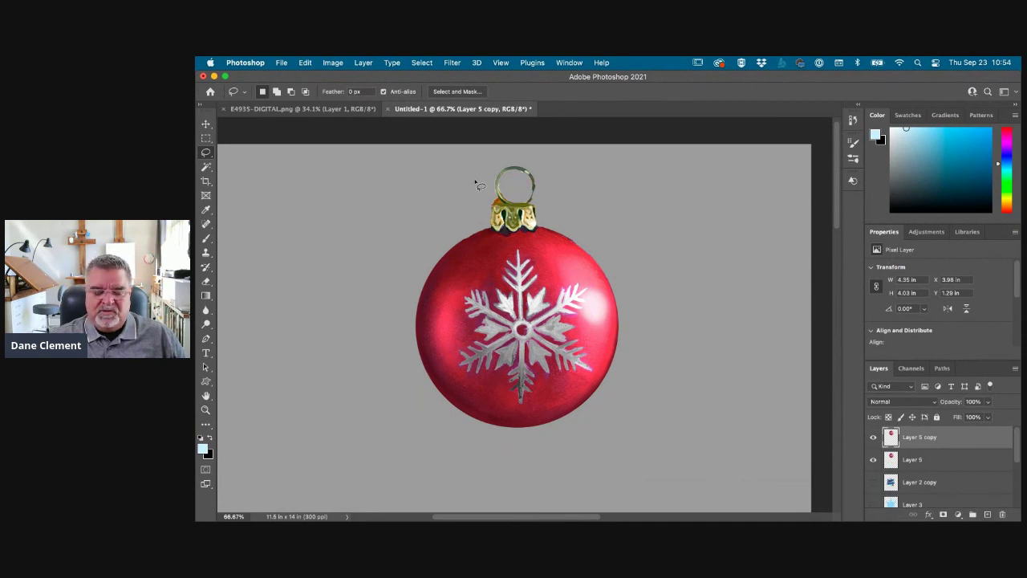
key("super+u")
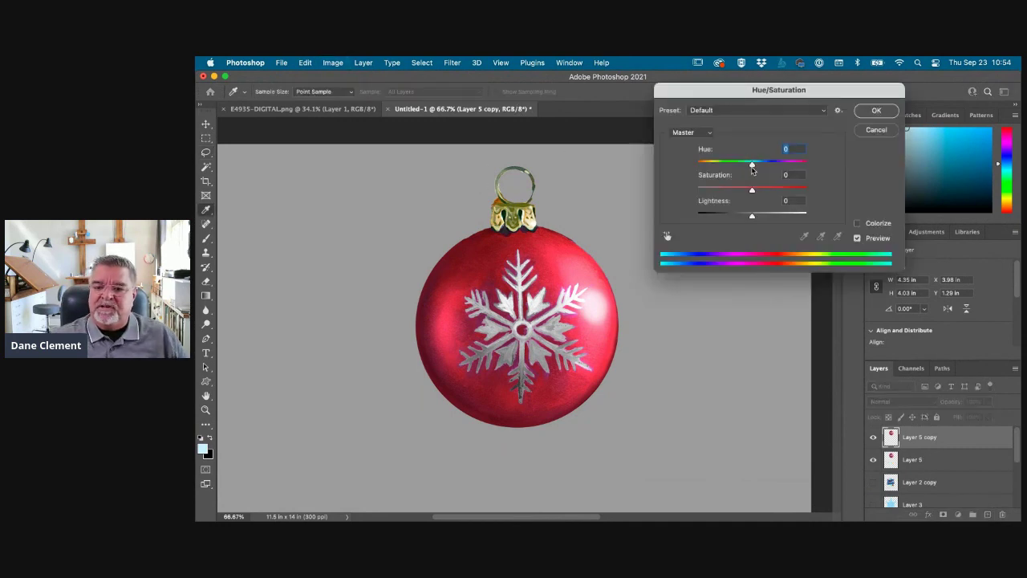
left_click_drag(753, 168, 791, 166)
left_click(878, 110)
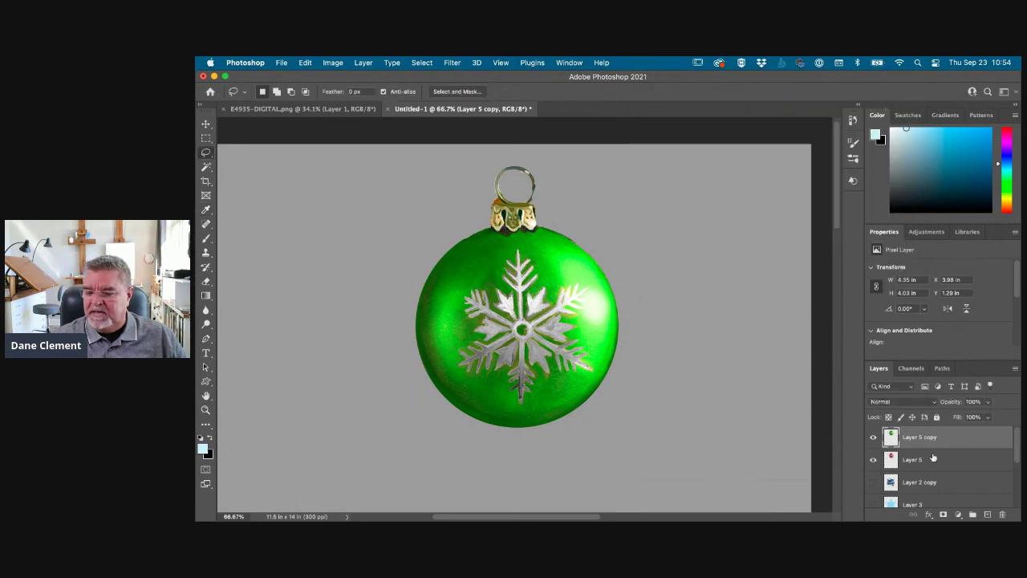
Step: Duplicate again as Layer 5 copy 2 and shift its hue to purple
left_click_drag(923, 438, 988, 515)
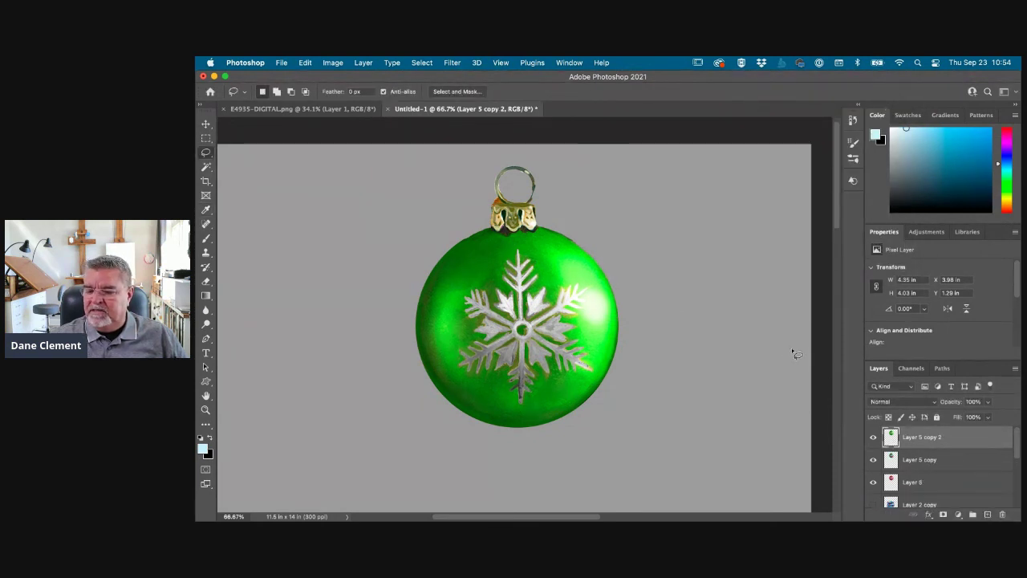
key("super+u")
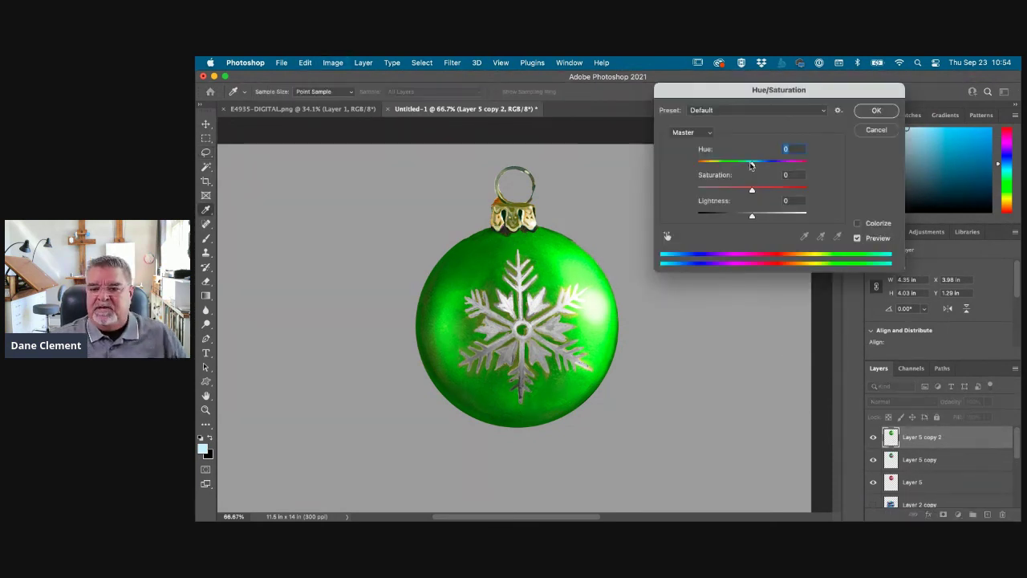
left_click_drag(753, 166, 802, 166)
left_click(880, 110)
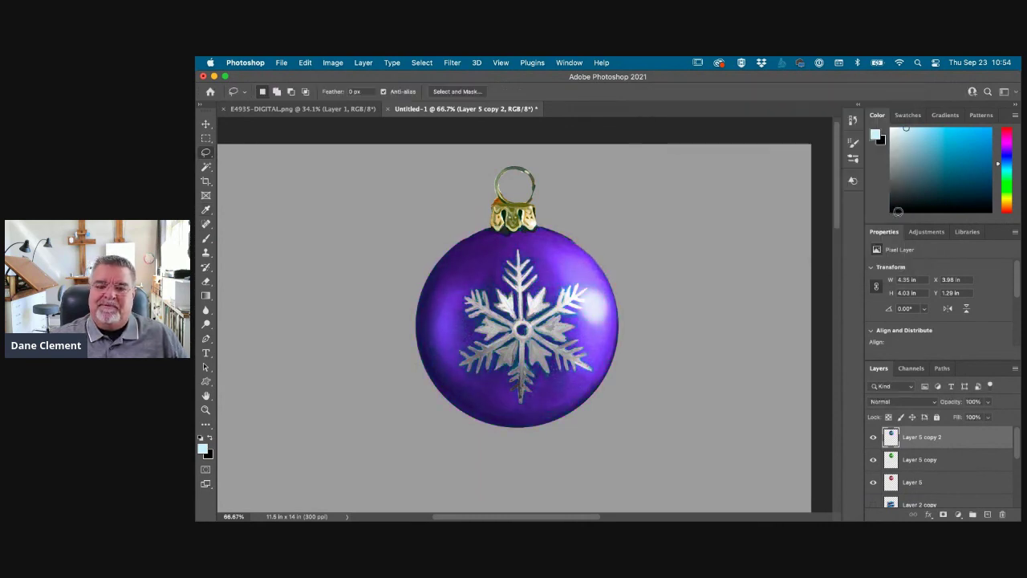